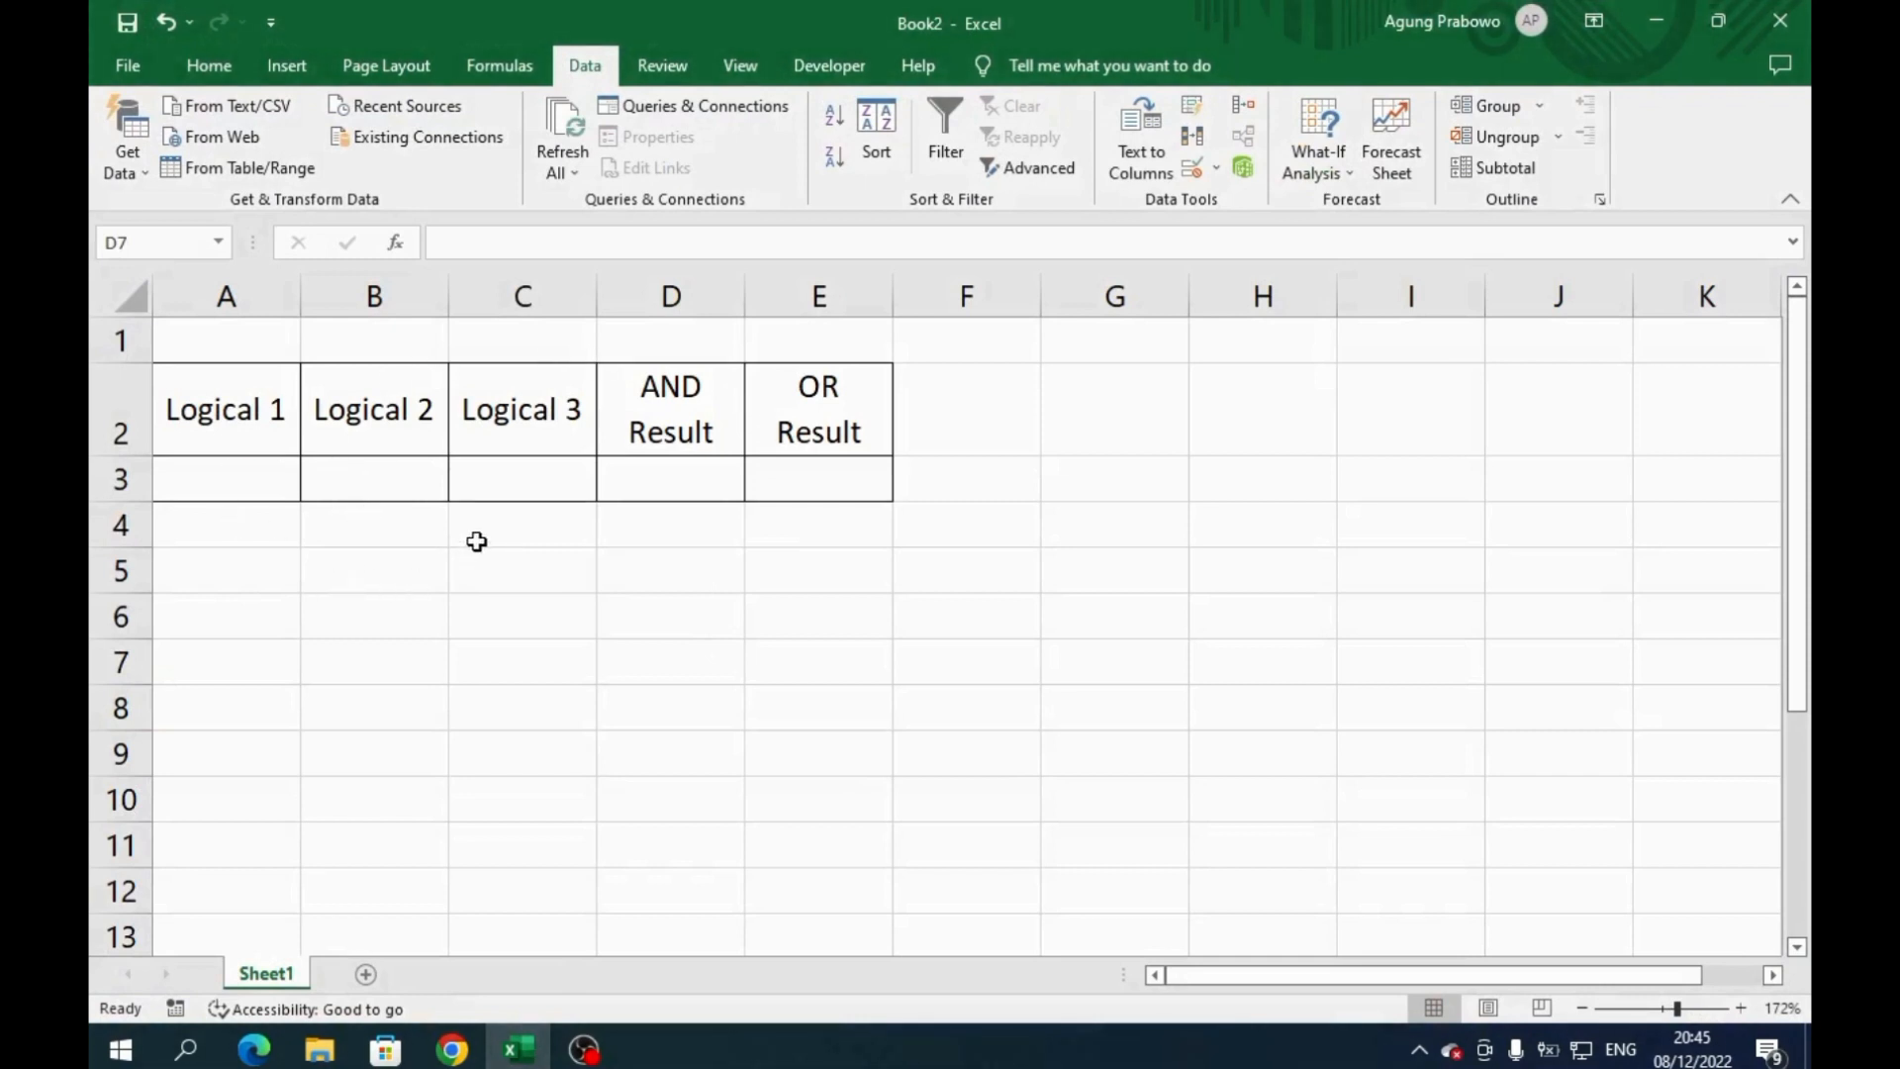
# Step: Choose TRUE for Logical 1 in cell A3, and change the choice to FALSE
pyautogui.click(257, 498)
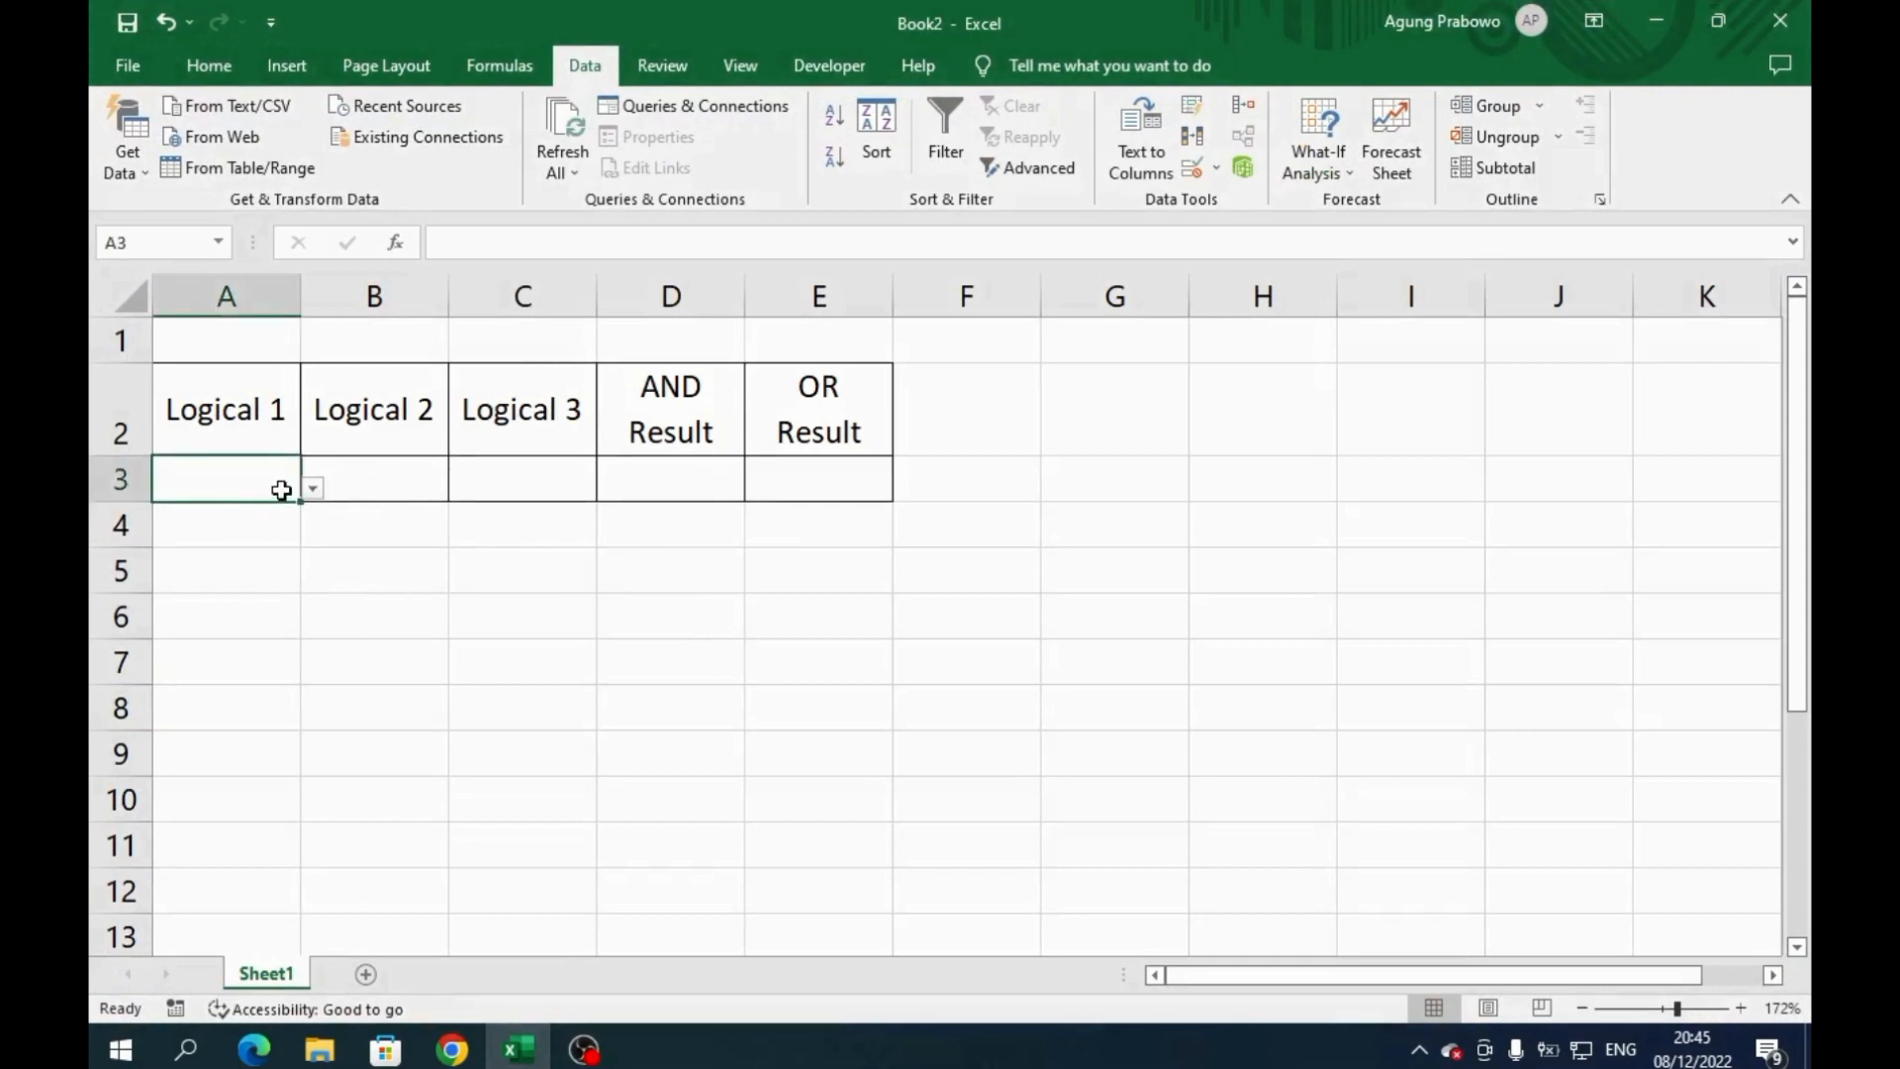
pyautogui.click(313, 487)
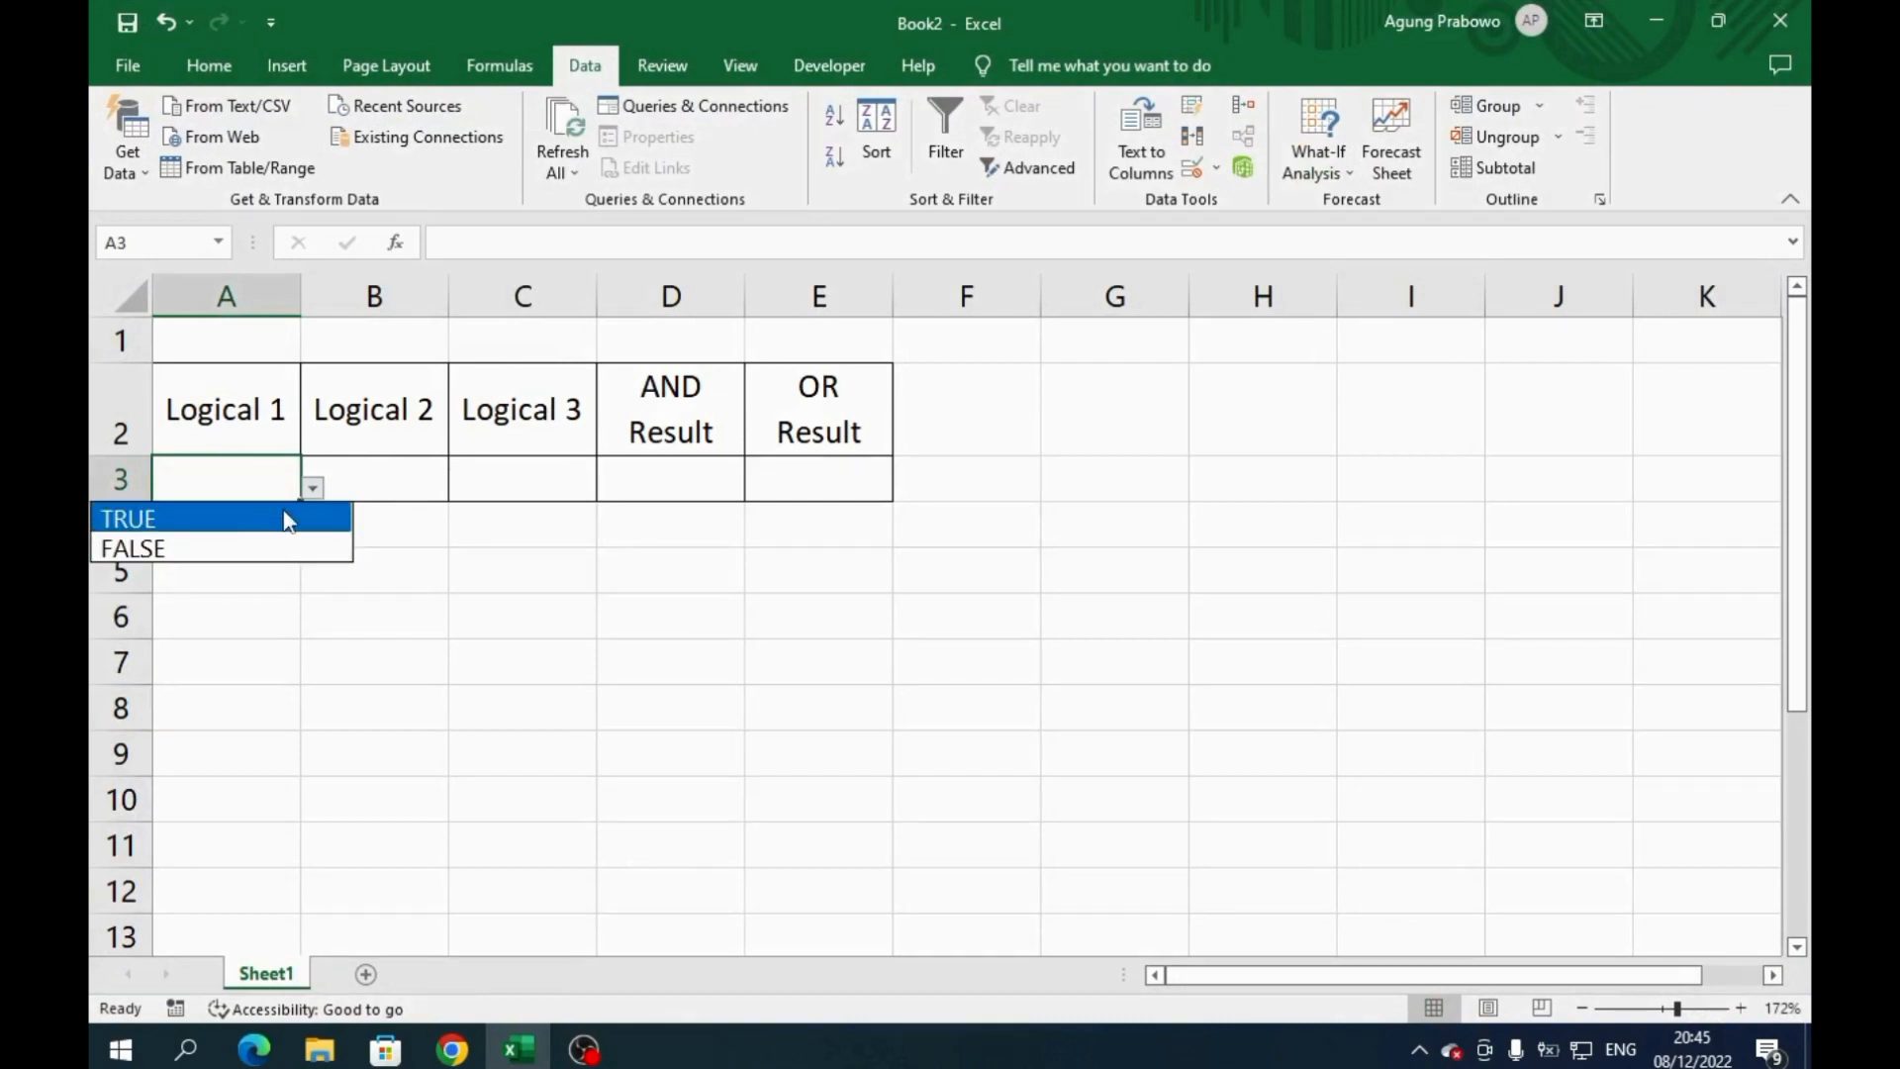
pyautogui.click(282, 522)
pyautogui.click(313, 487)
pyautogui.click(289, 540)
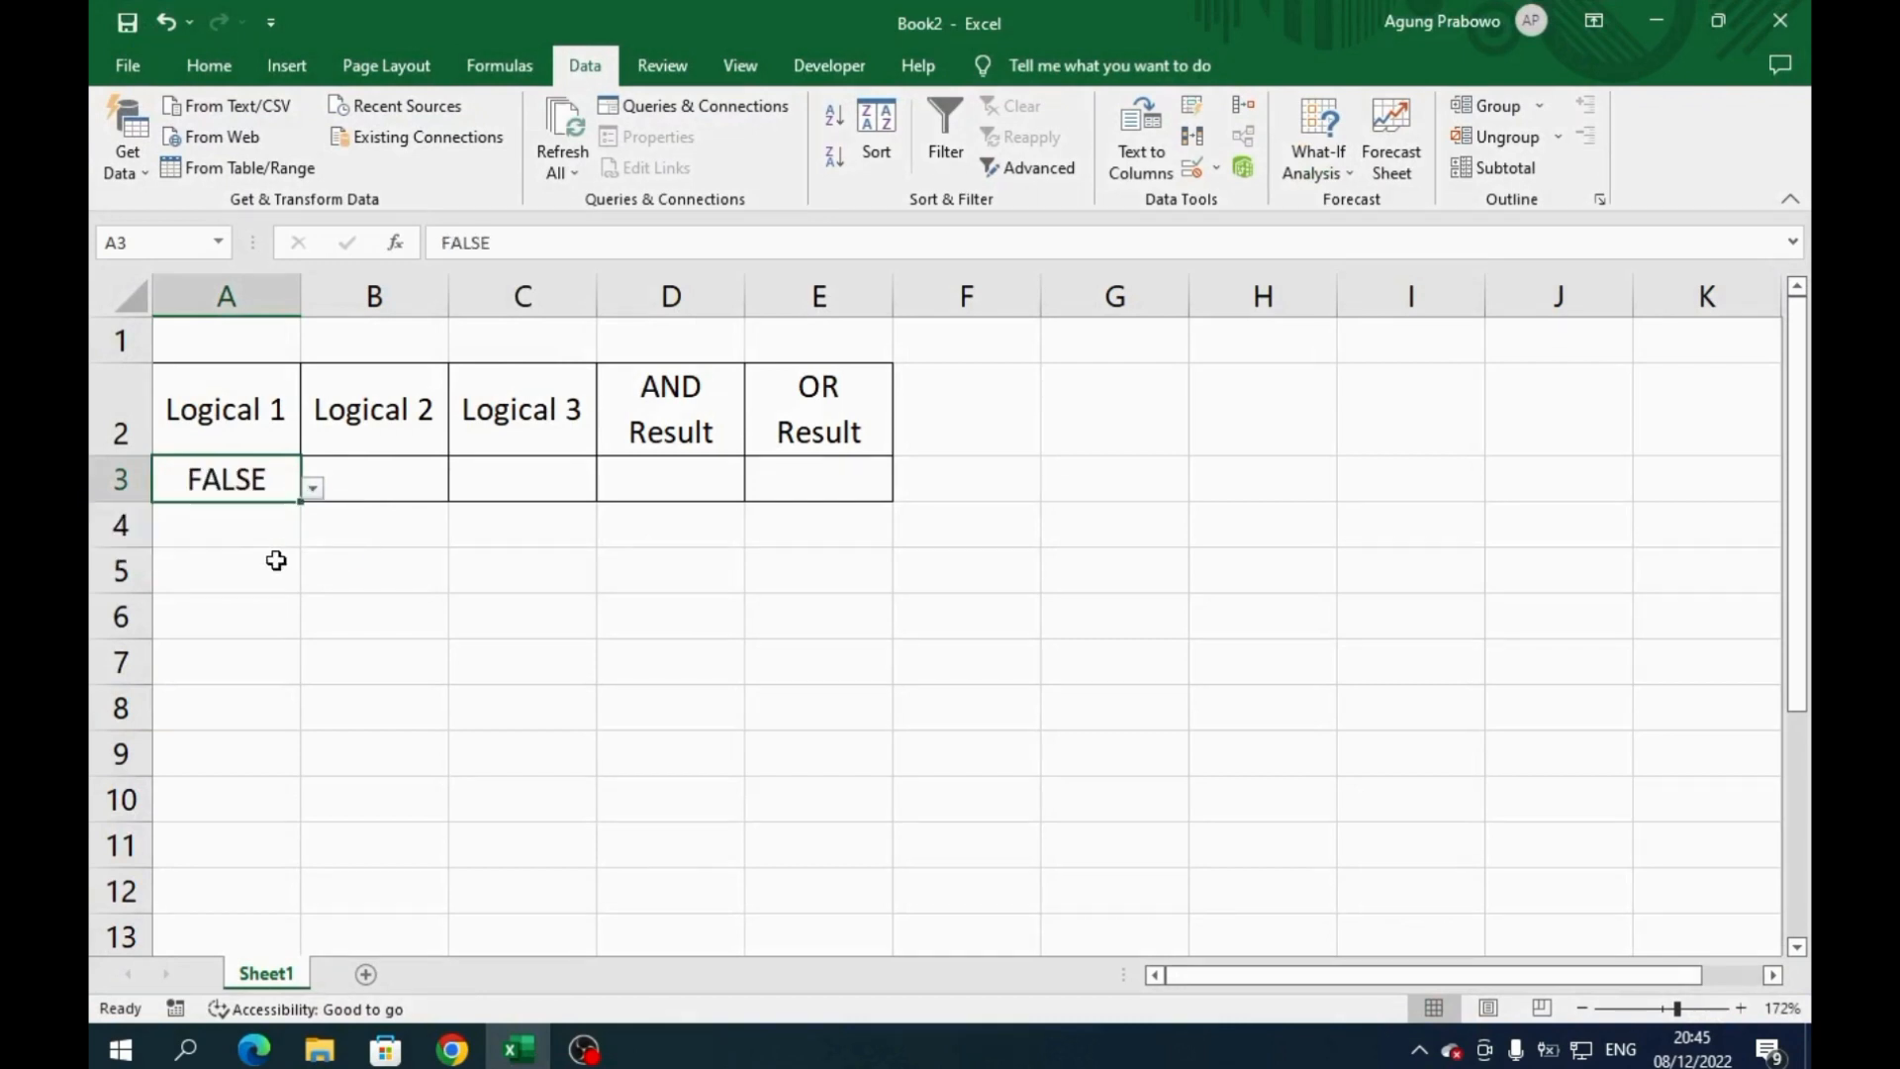
# Step: Choose TRUE for Logical 2 in cell B3, and change the choice to FALSE
pyautogui.click(427, 482)
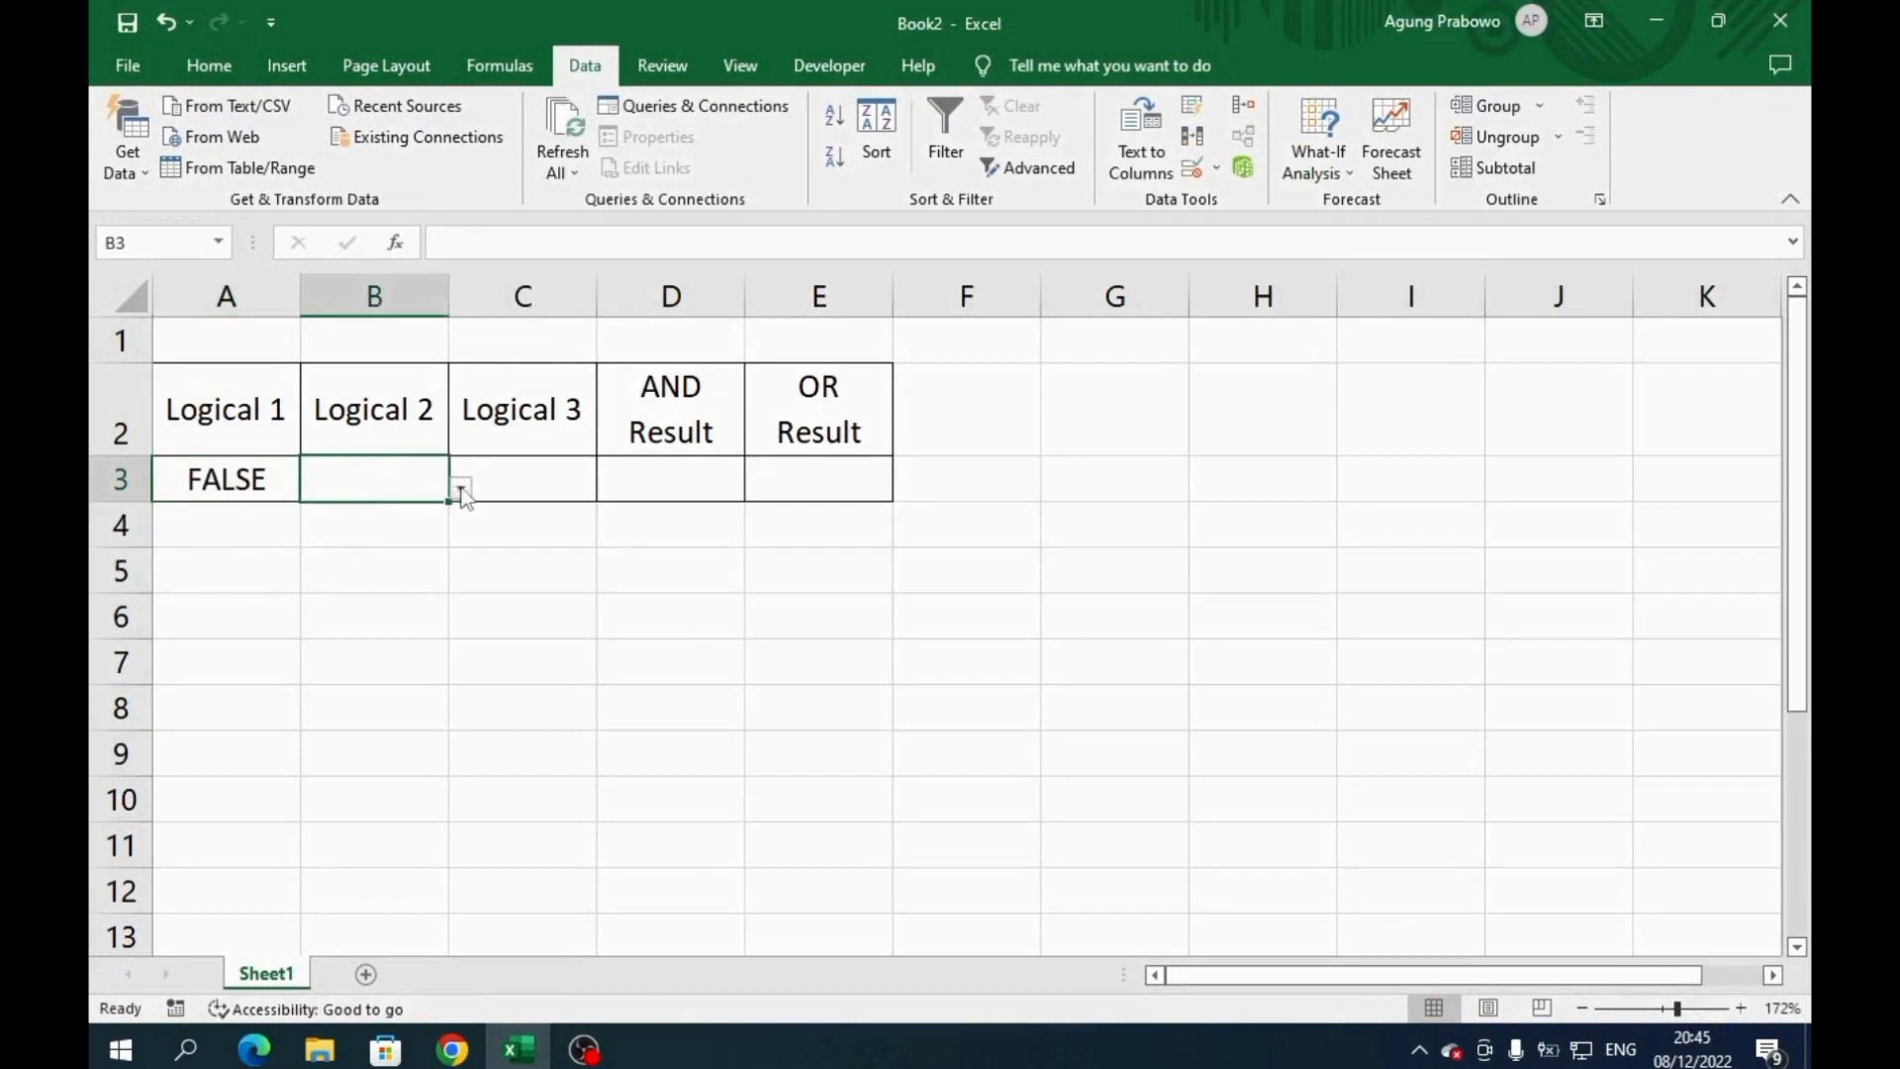
pyautogui.click(462, 488)
pyautogui.click(436, 514)
pyautogui.click(460, 490)
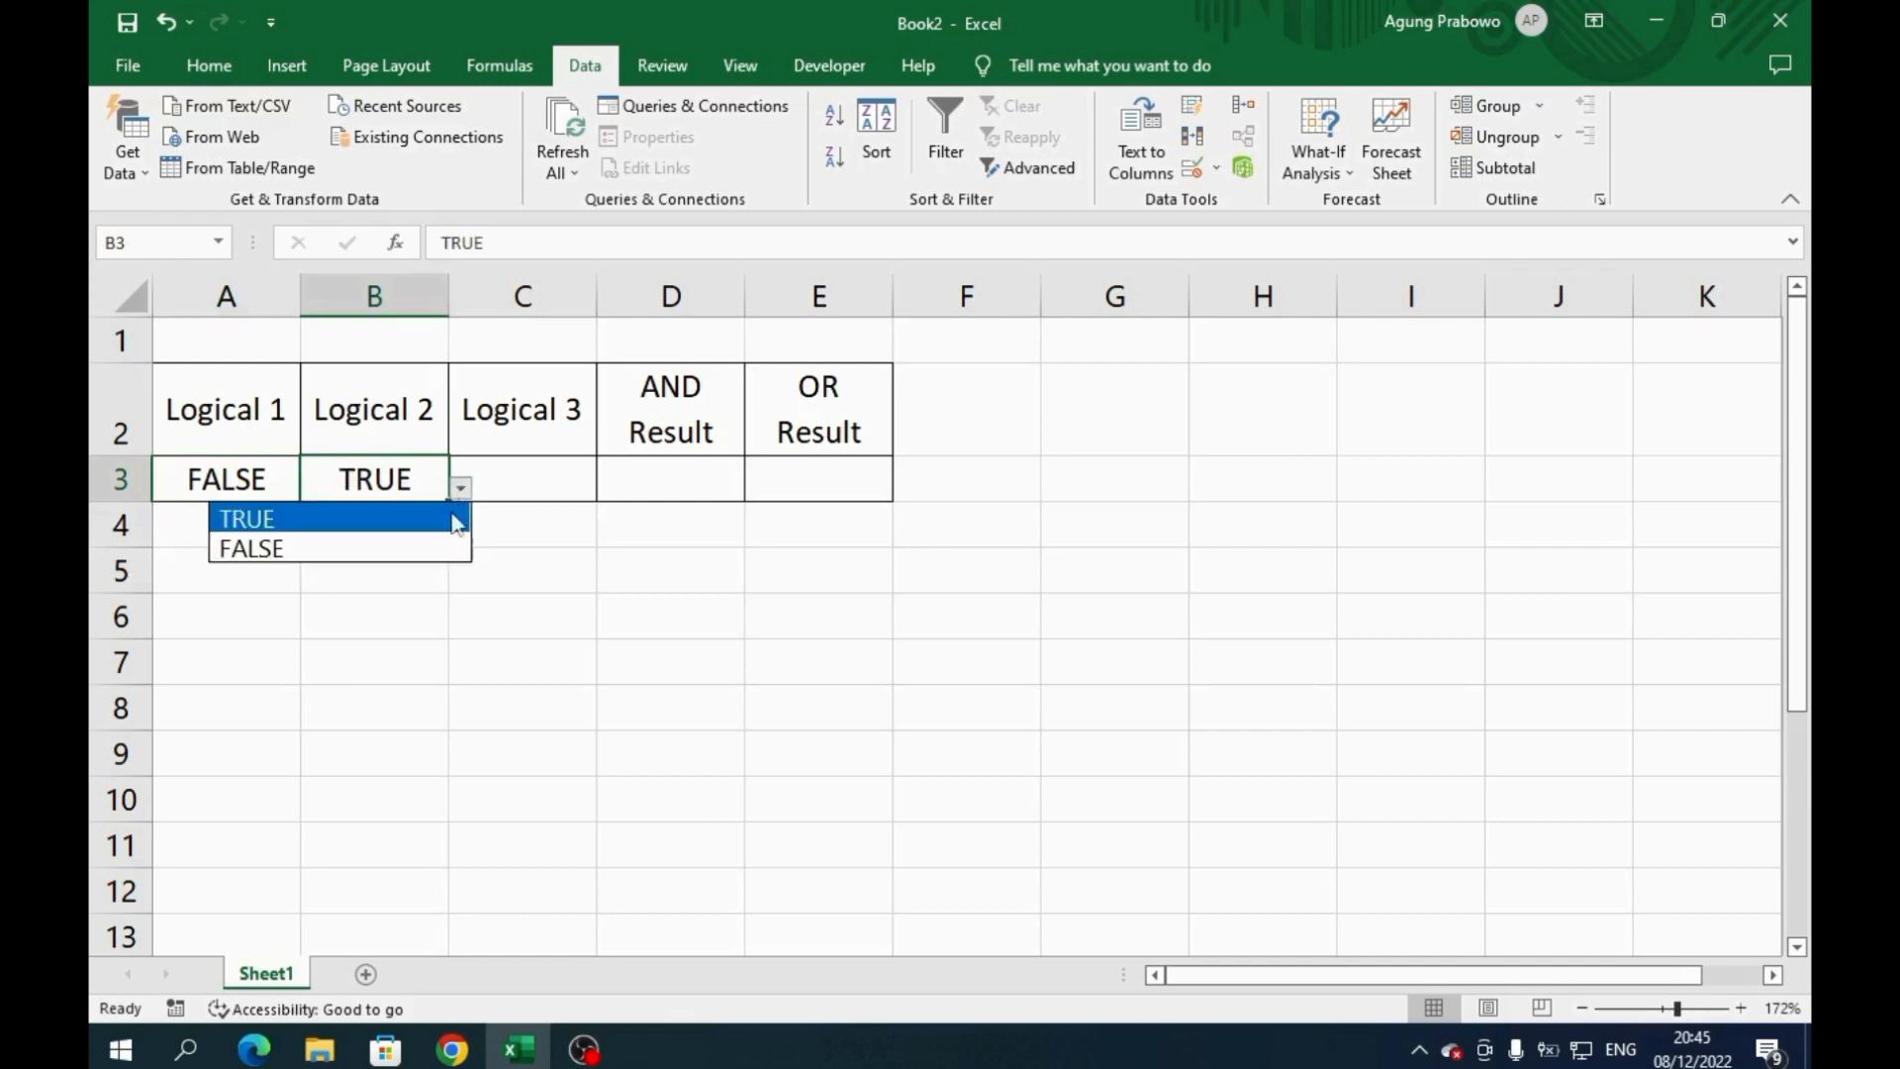
pyautogui.click(429, 548)
# Step: Choose TRUE for Logical 3 in cell C3, and change the choice to FALSE
pyautogui.click(519, 490)
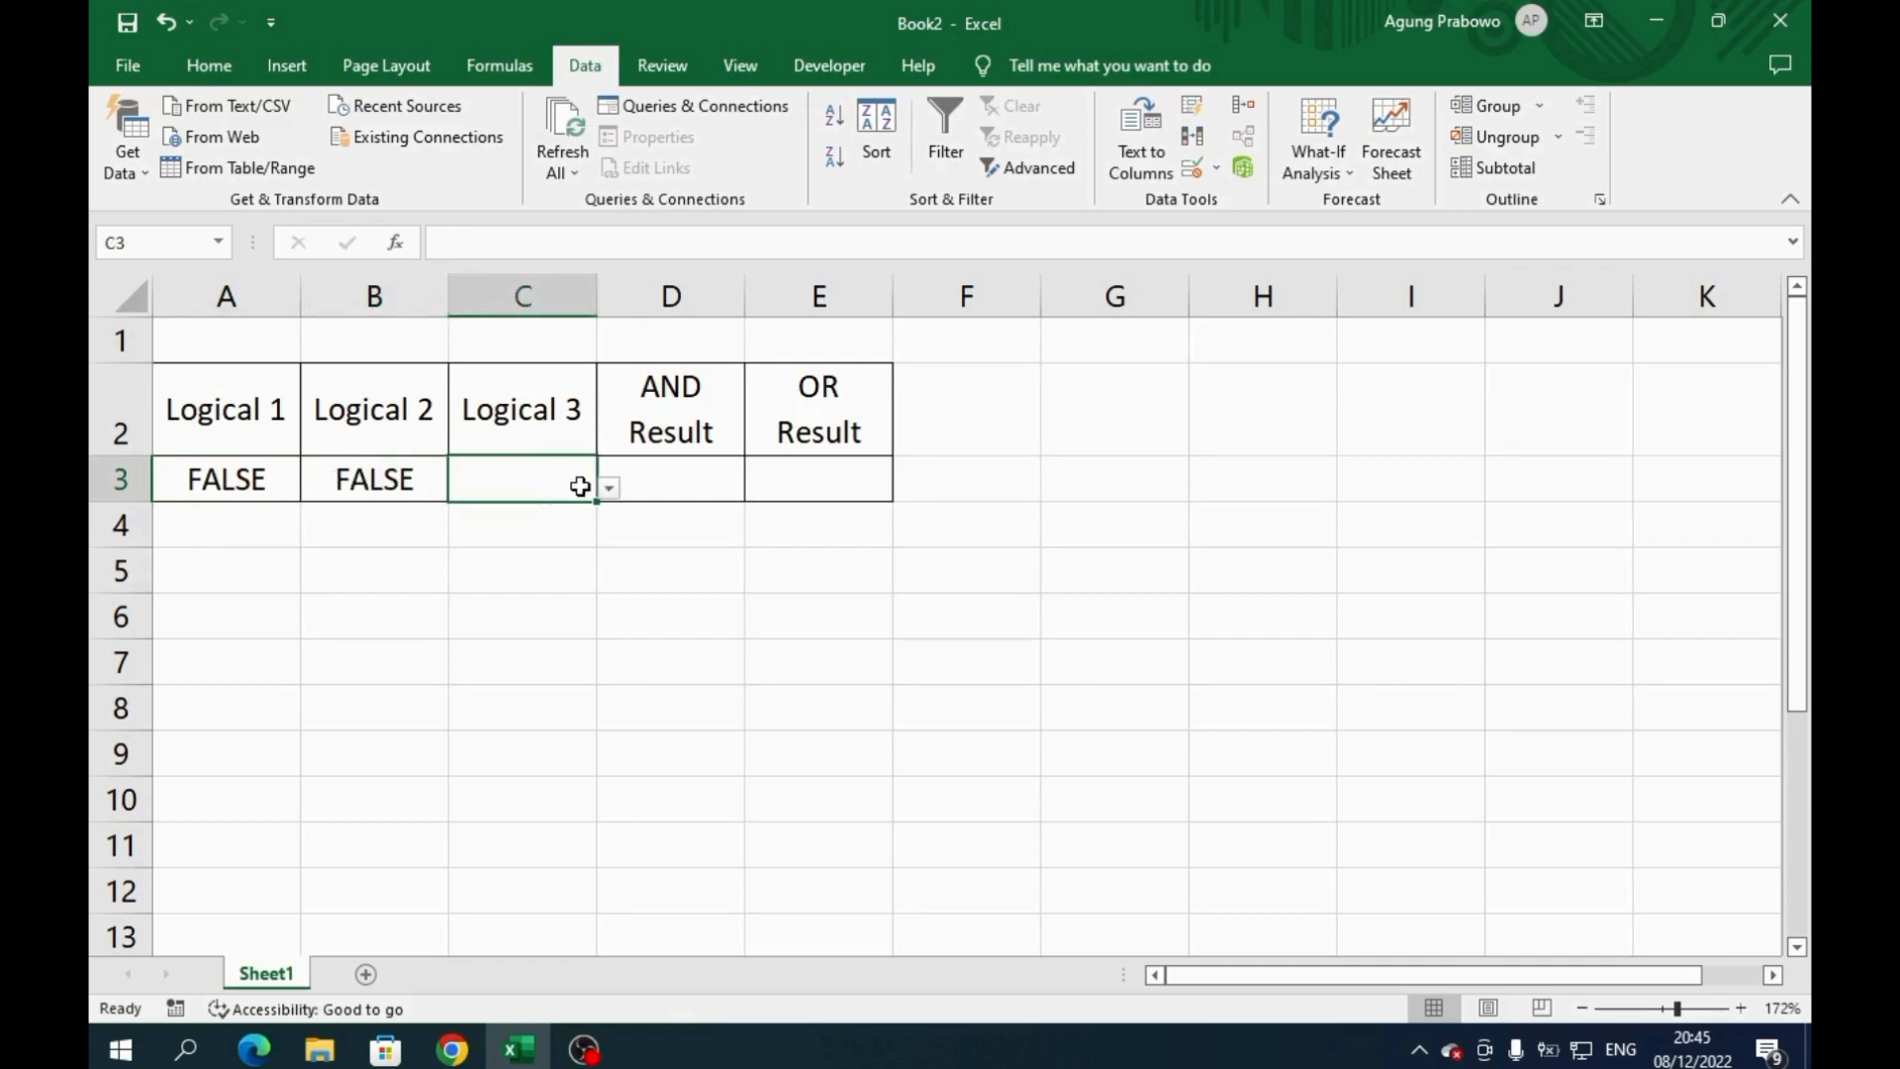
pyautogui.click(608, 489)
pyautogui.click(560, 511)
pyautogui.click(607, 489)
pyautogui.click(524, 545)
# Step: Start inserting a function in the AND Result cell D3 and search for AND
pyautogui.click(668, 482)
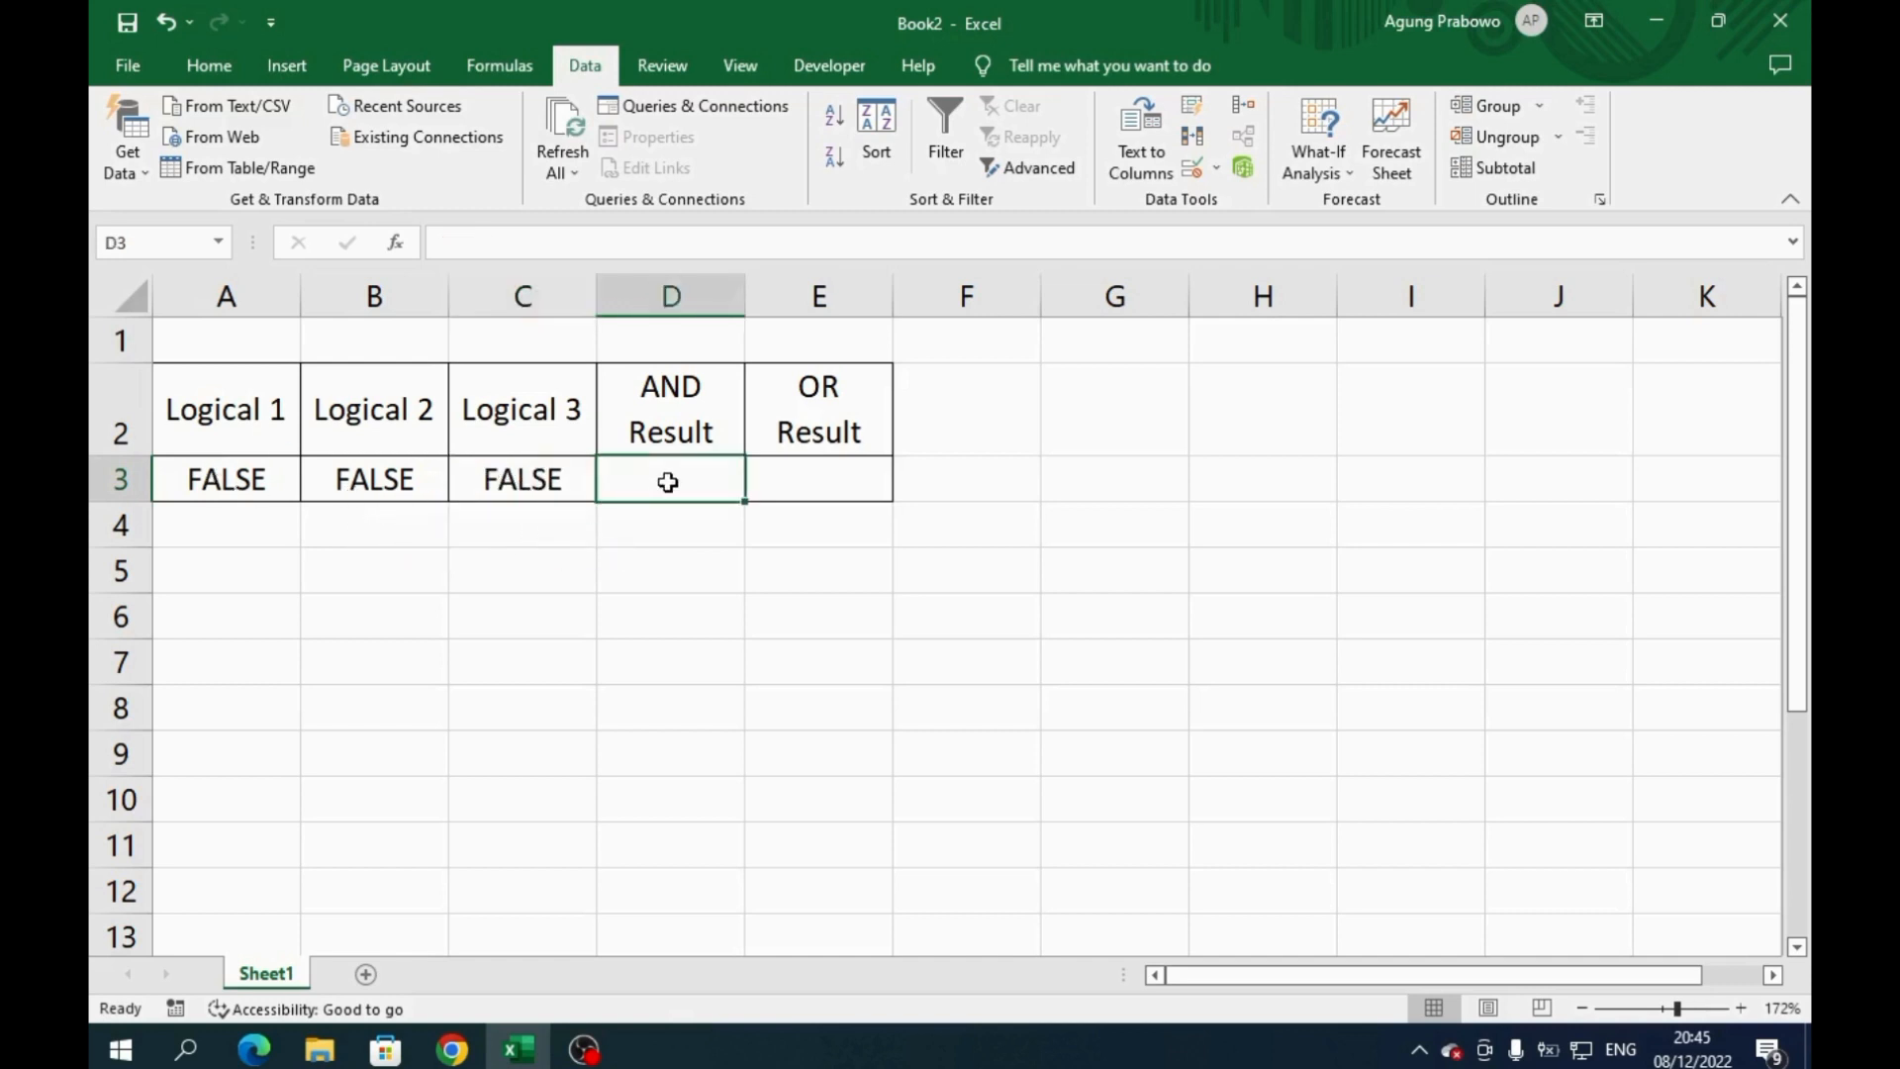
pyautogui.click(394, 248)
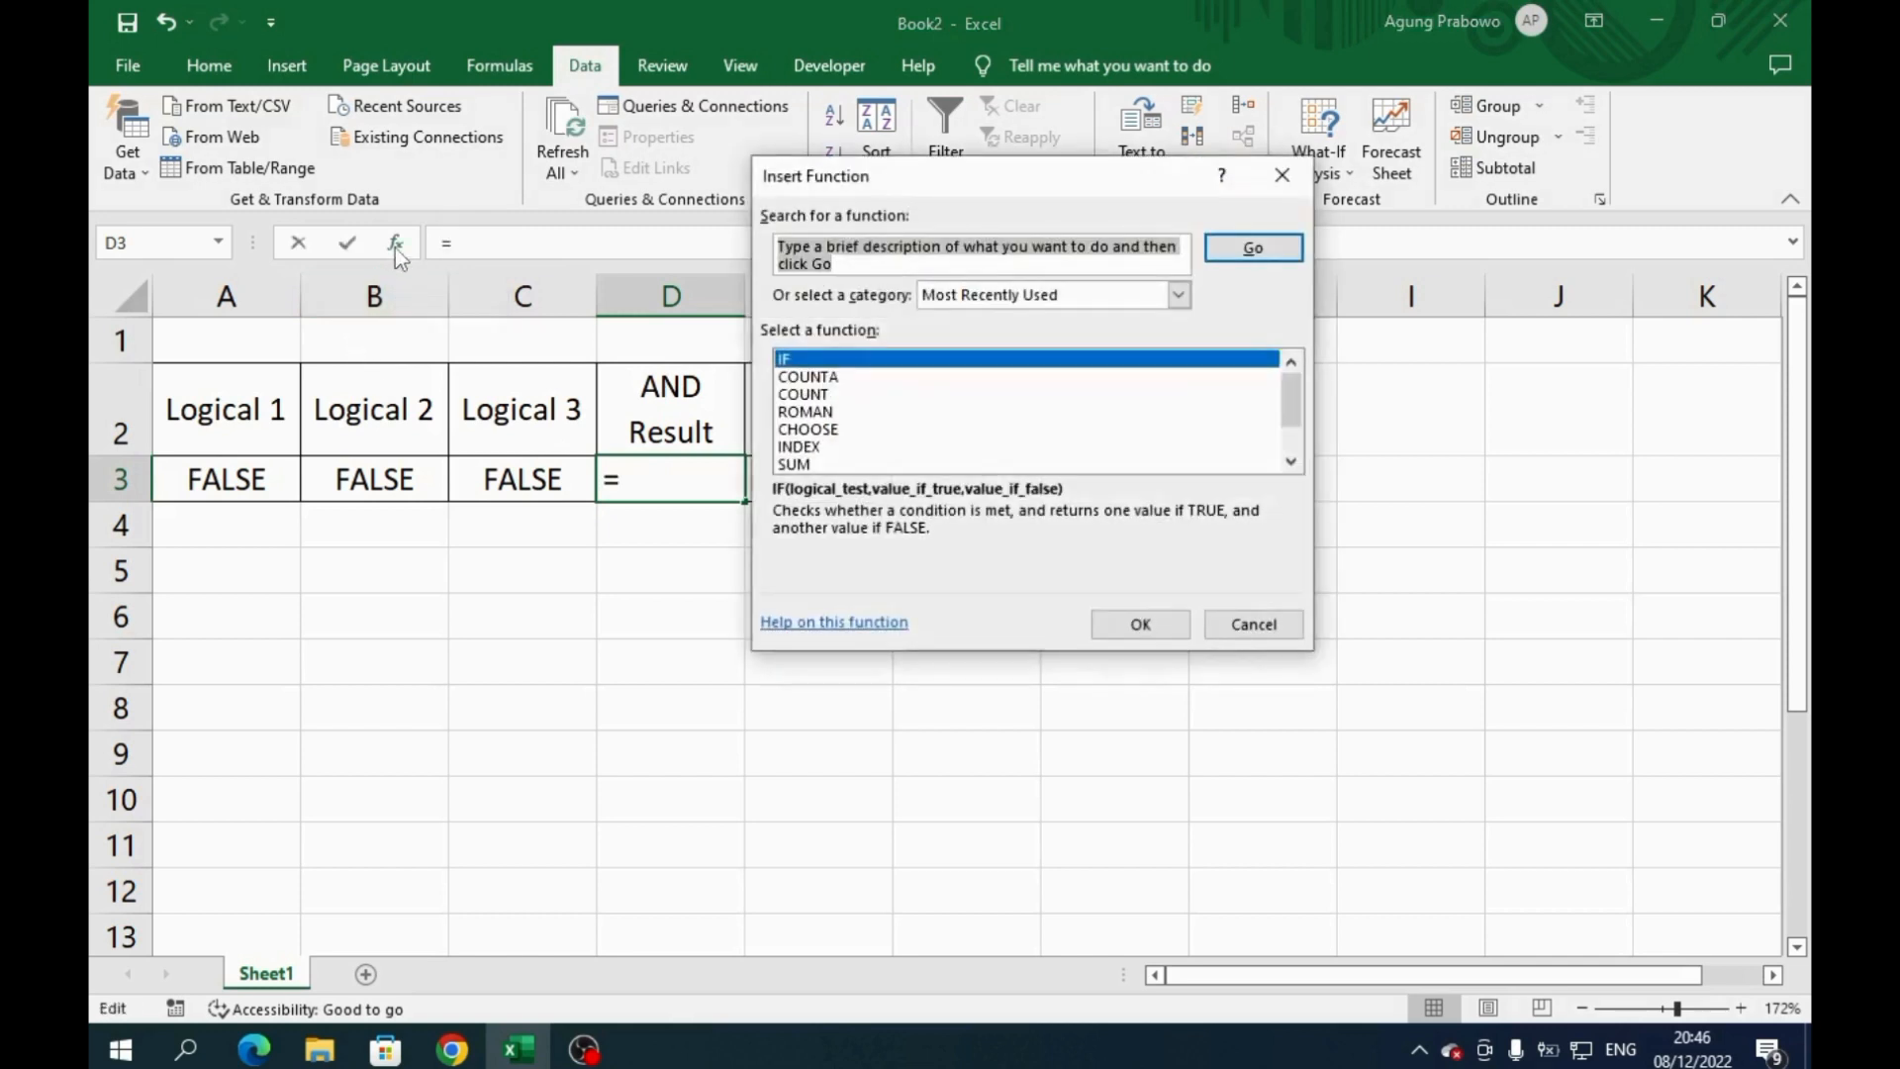
pyautogui.write('A')
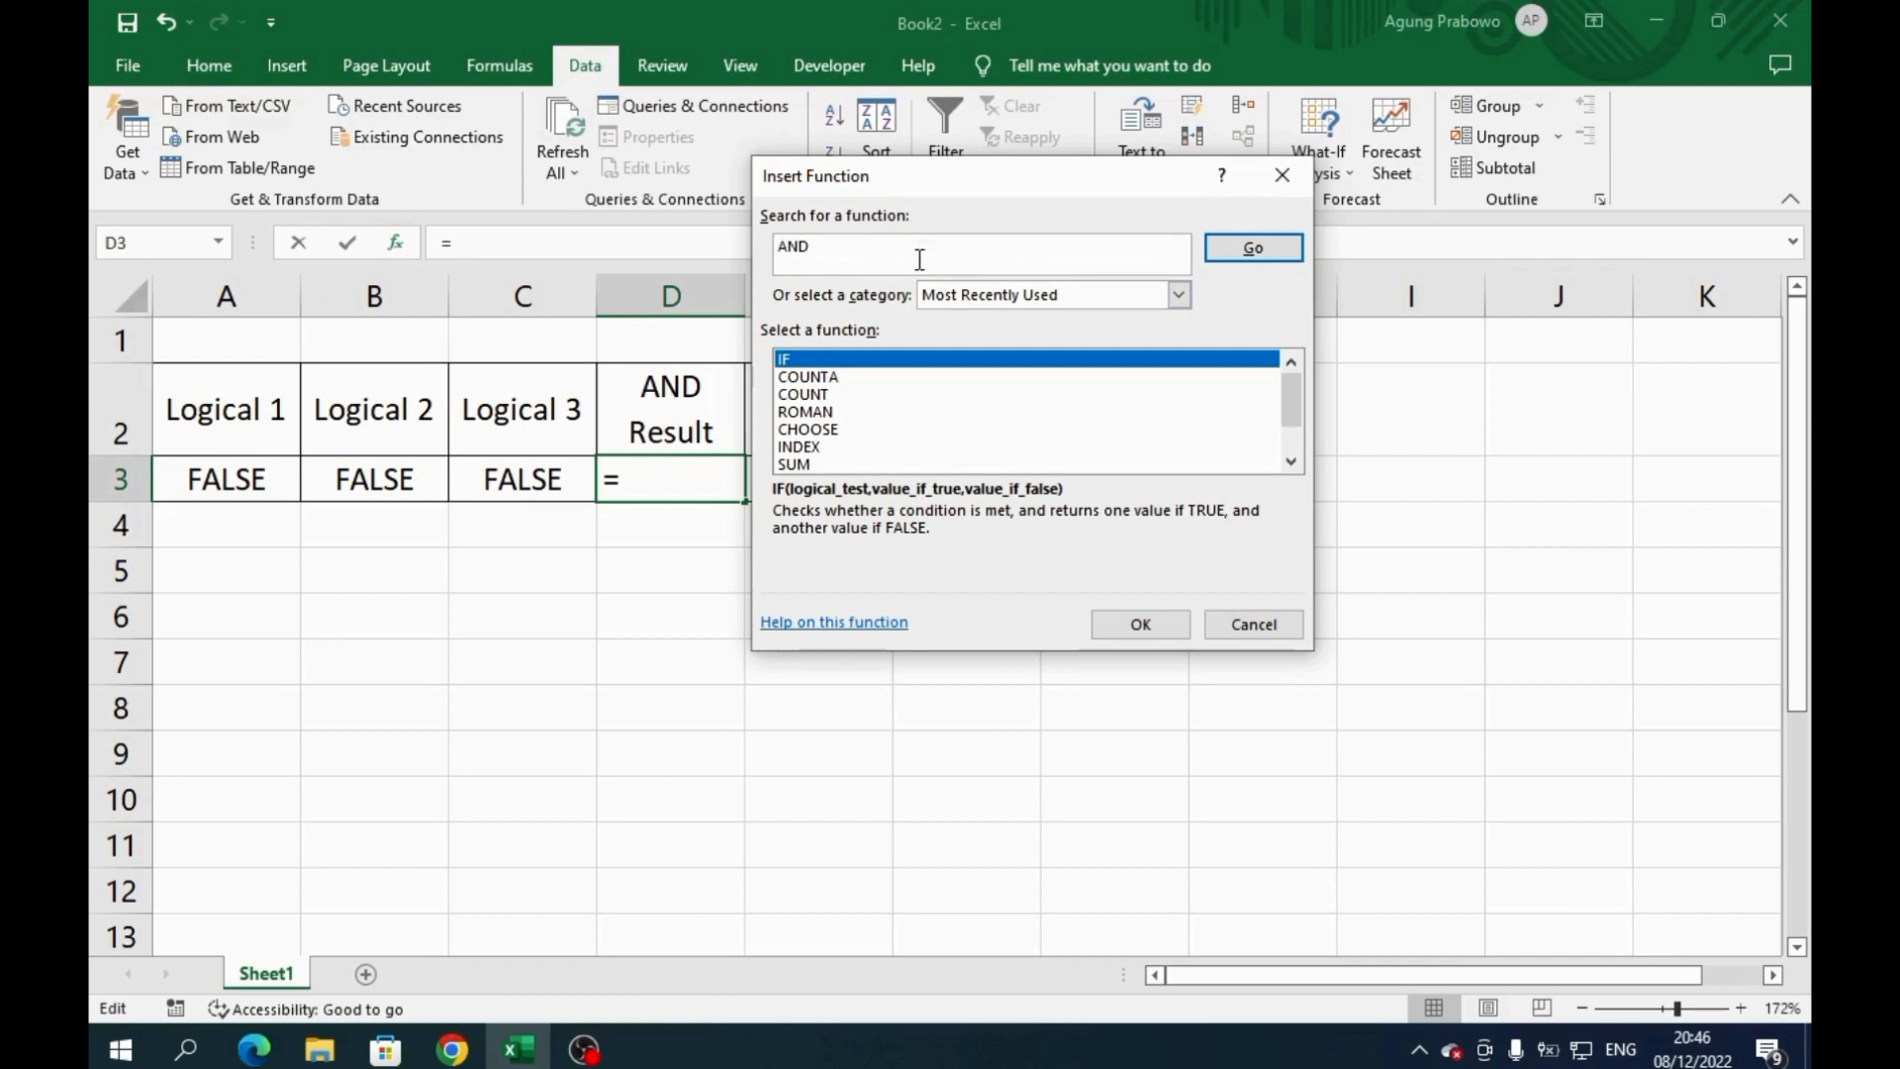
pyautogui.write('ND')
pyautogui.click(1253, 247)
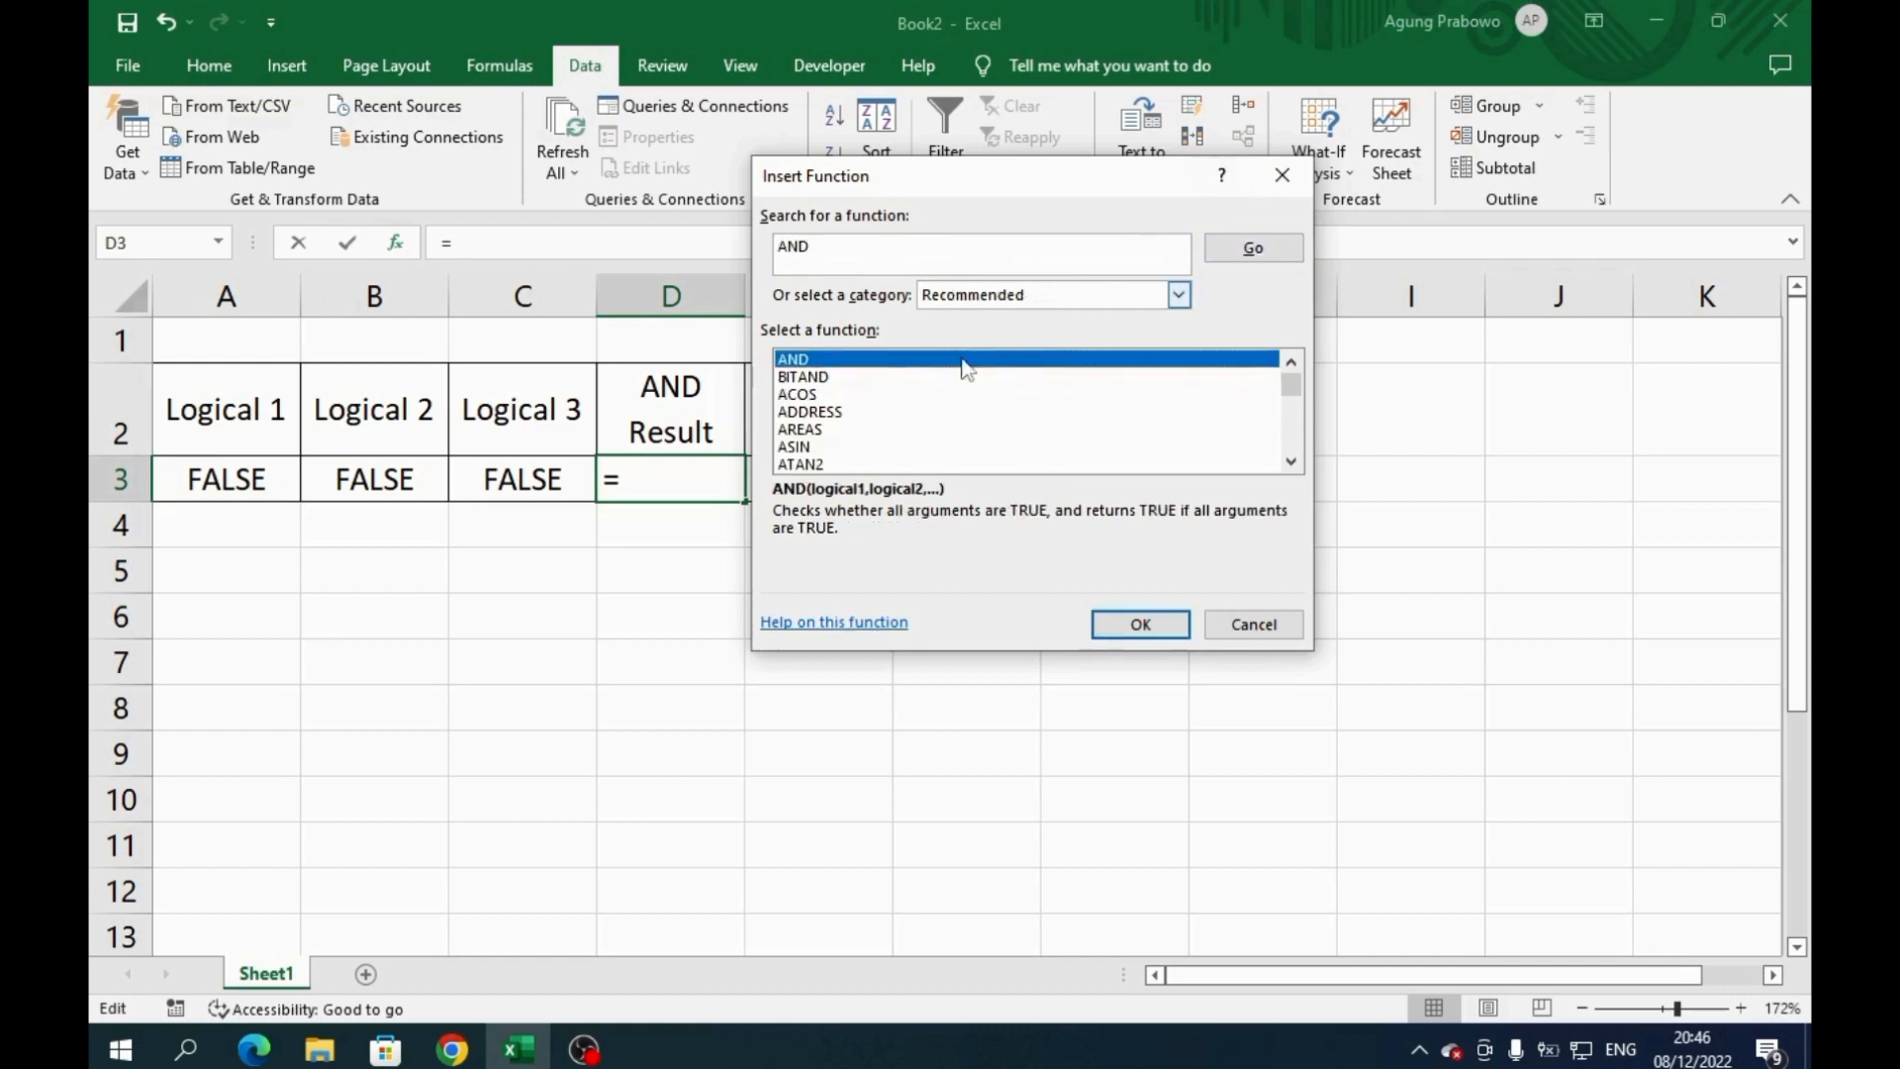
# Step: Open the online help for the AND function and read through its description and formula examples
pyautogui.click(816, 625)
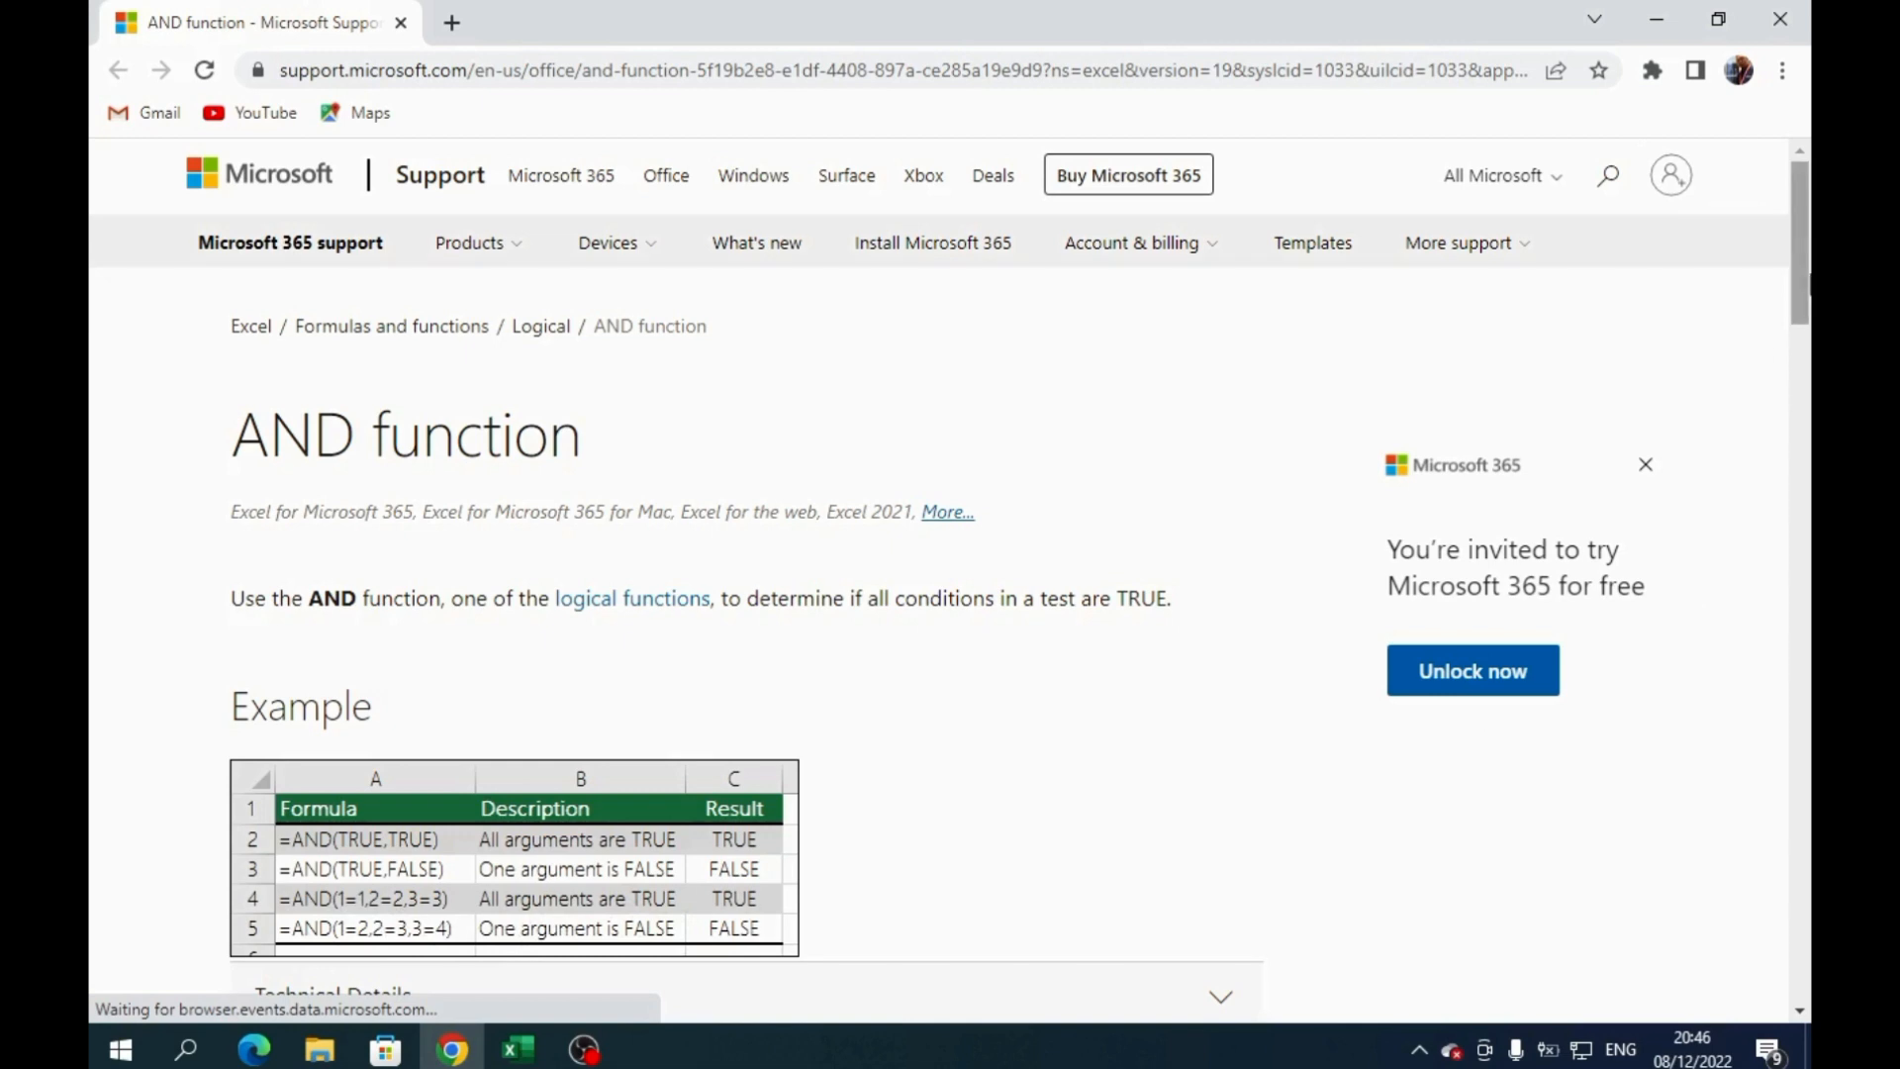
pyautogui.moveTo(1803, 294); pyautogui.dragTo(1794, 407)
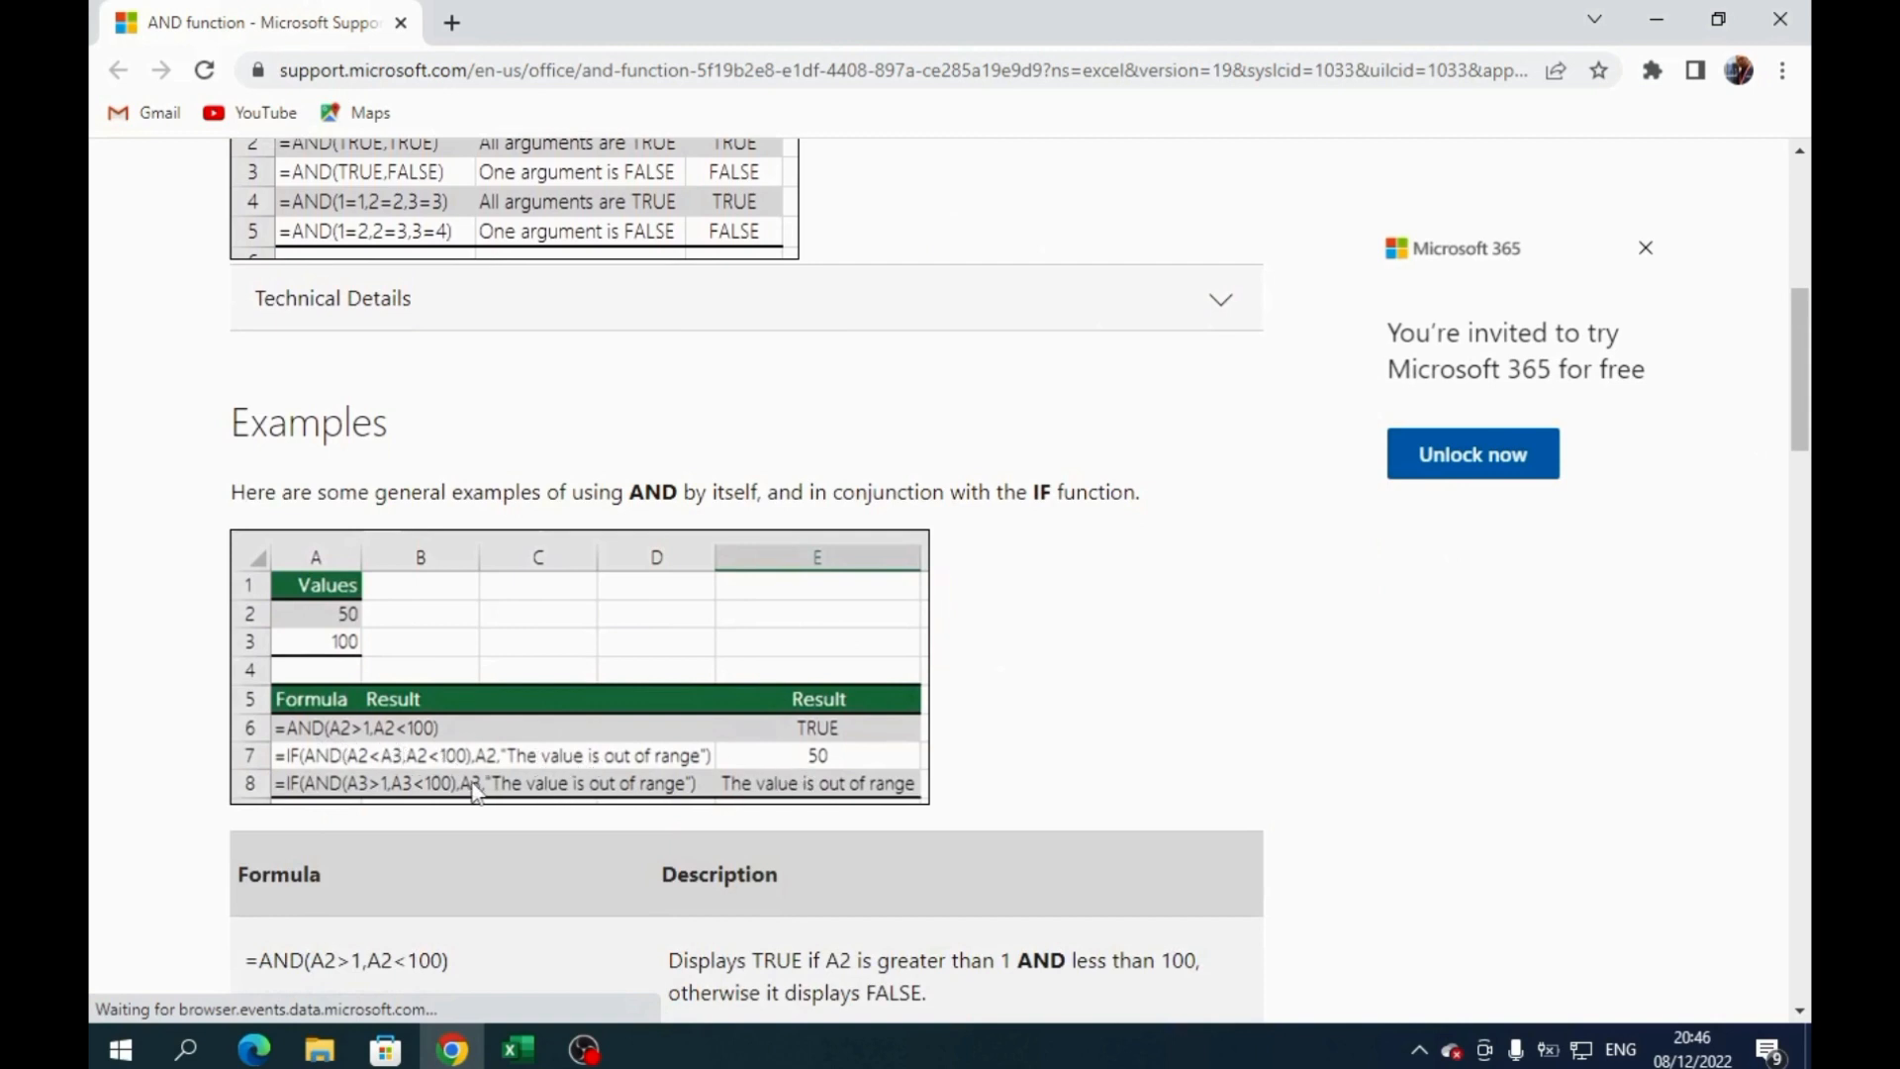
pyautogui.moveTo(1797, 426); pyautogui.dragTo(1797, 535)
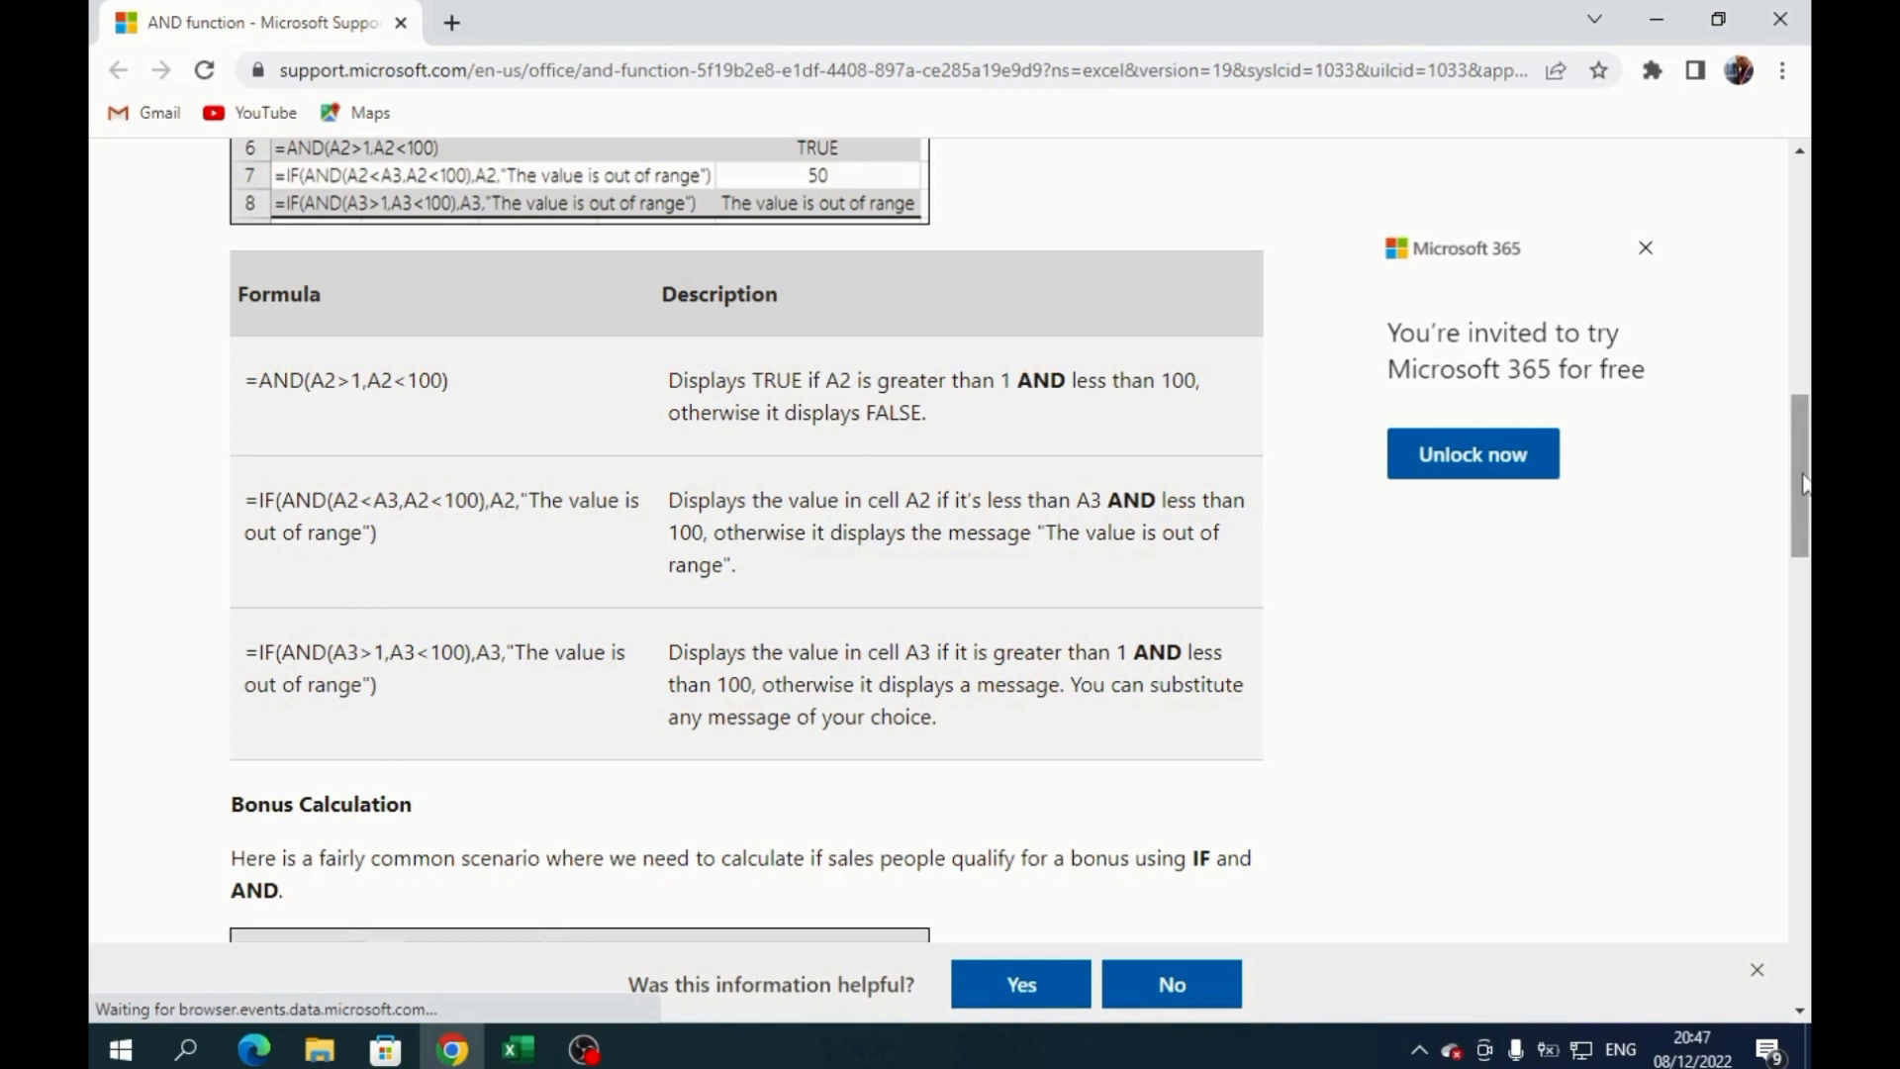
pyautogui.moveTo(1802, 483); pyautogui.dragTo(1791, 664)
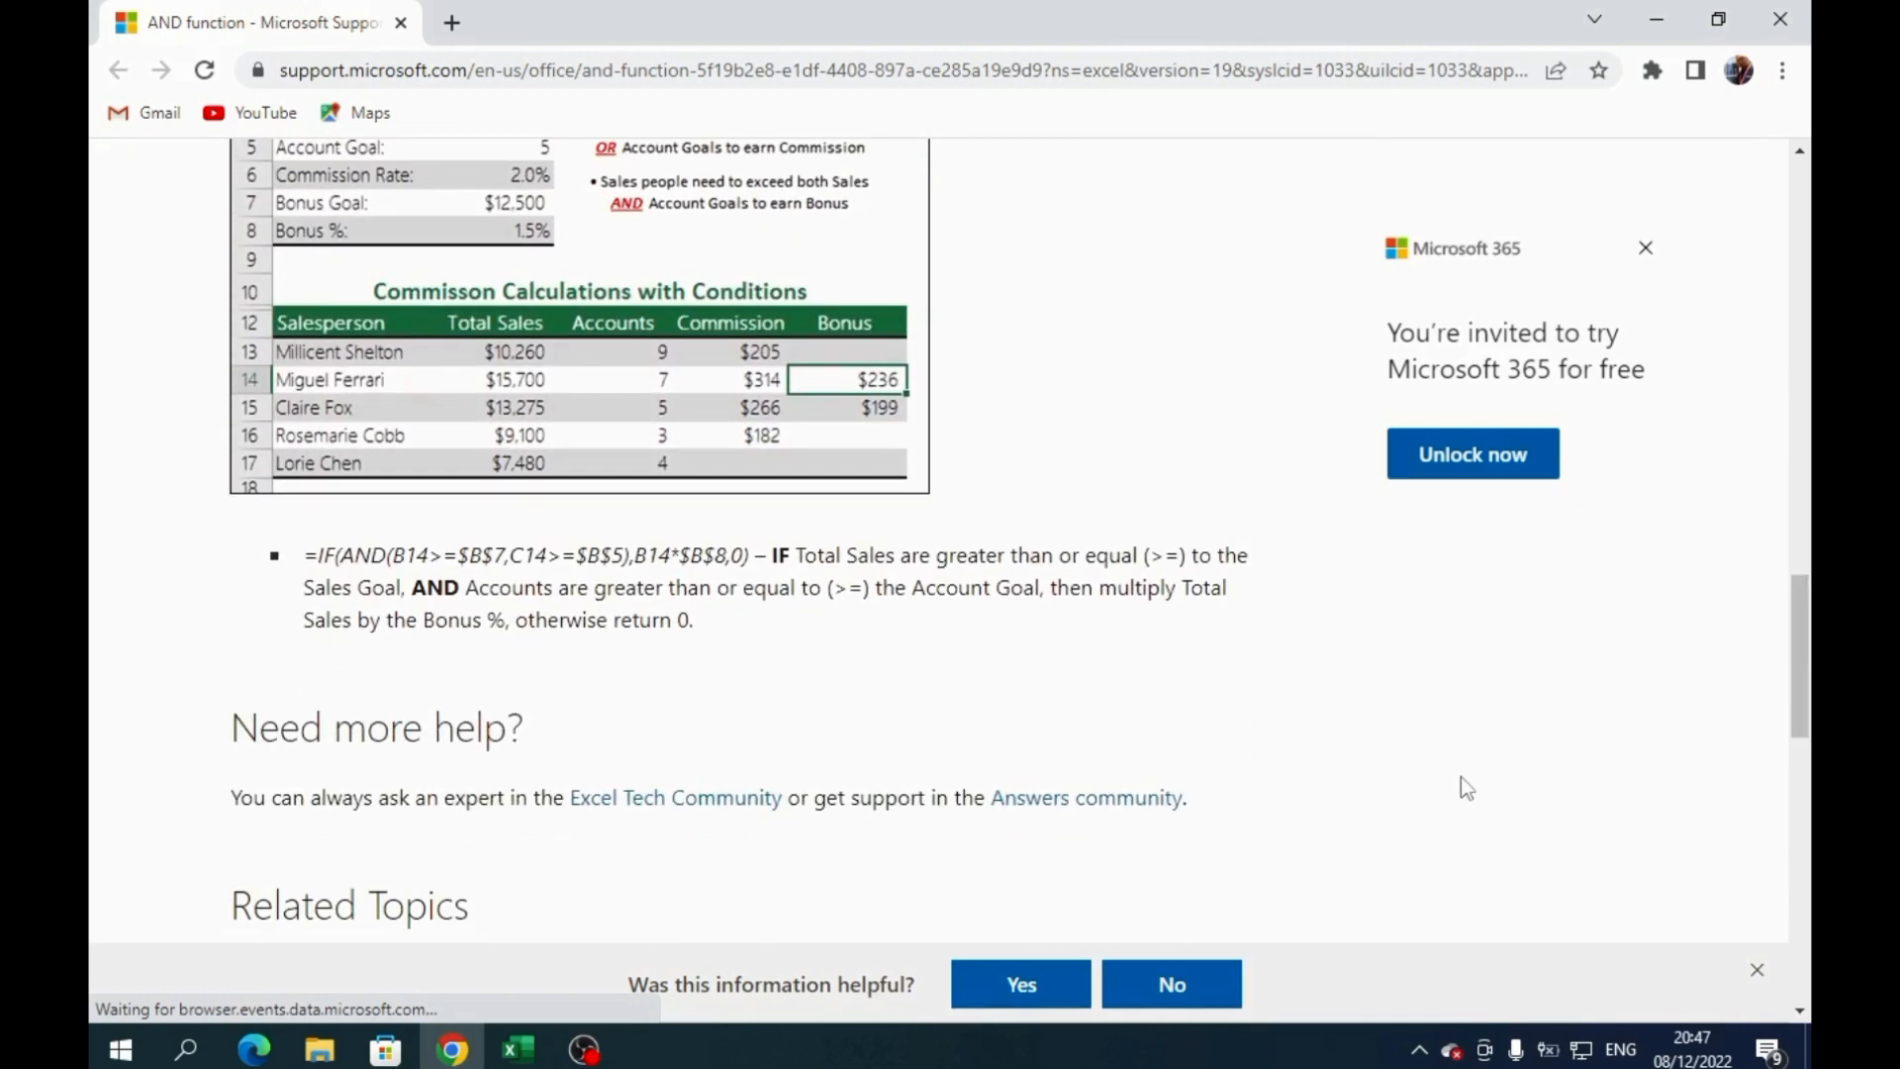
# Step: Back in Excel, insert the AND function in D3 with A3, B3 and C3 as its three logical arguments
pyautogui.click(517, 1051)
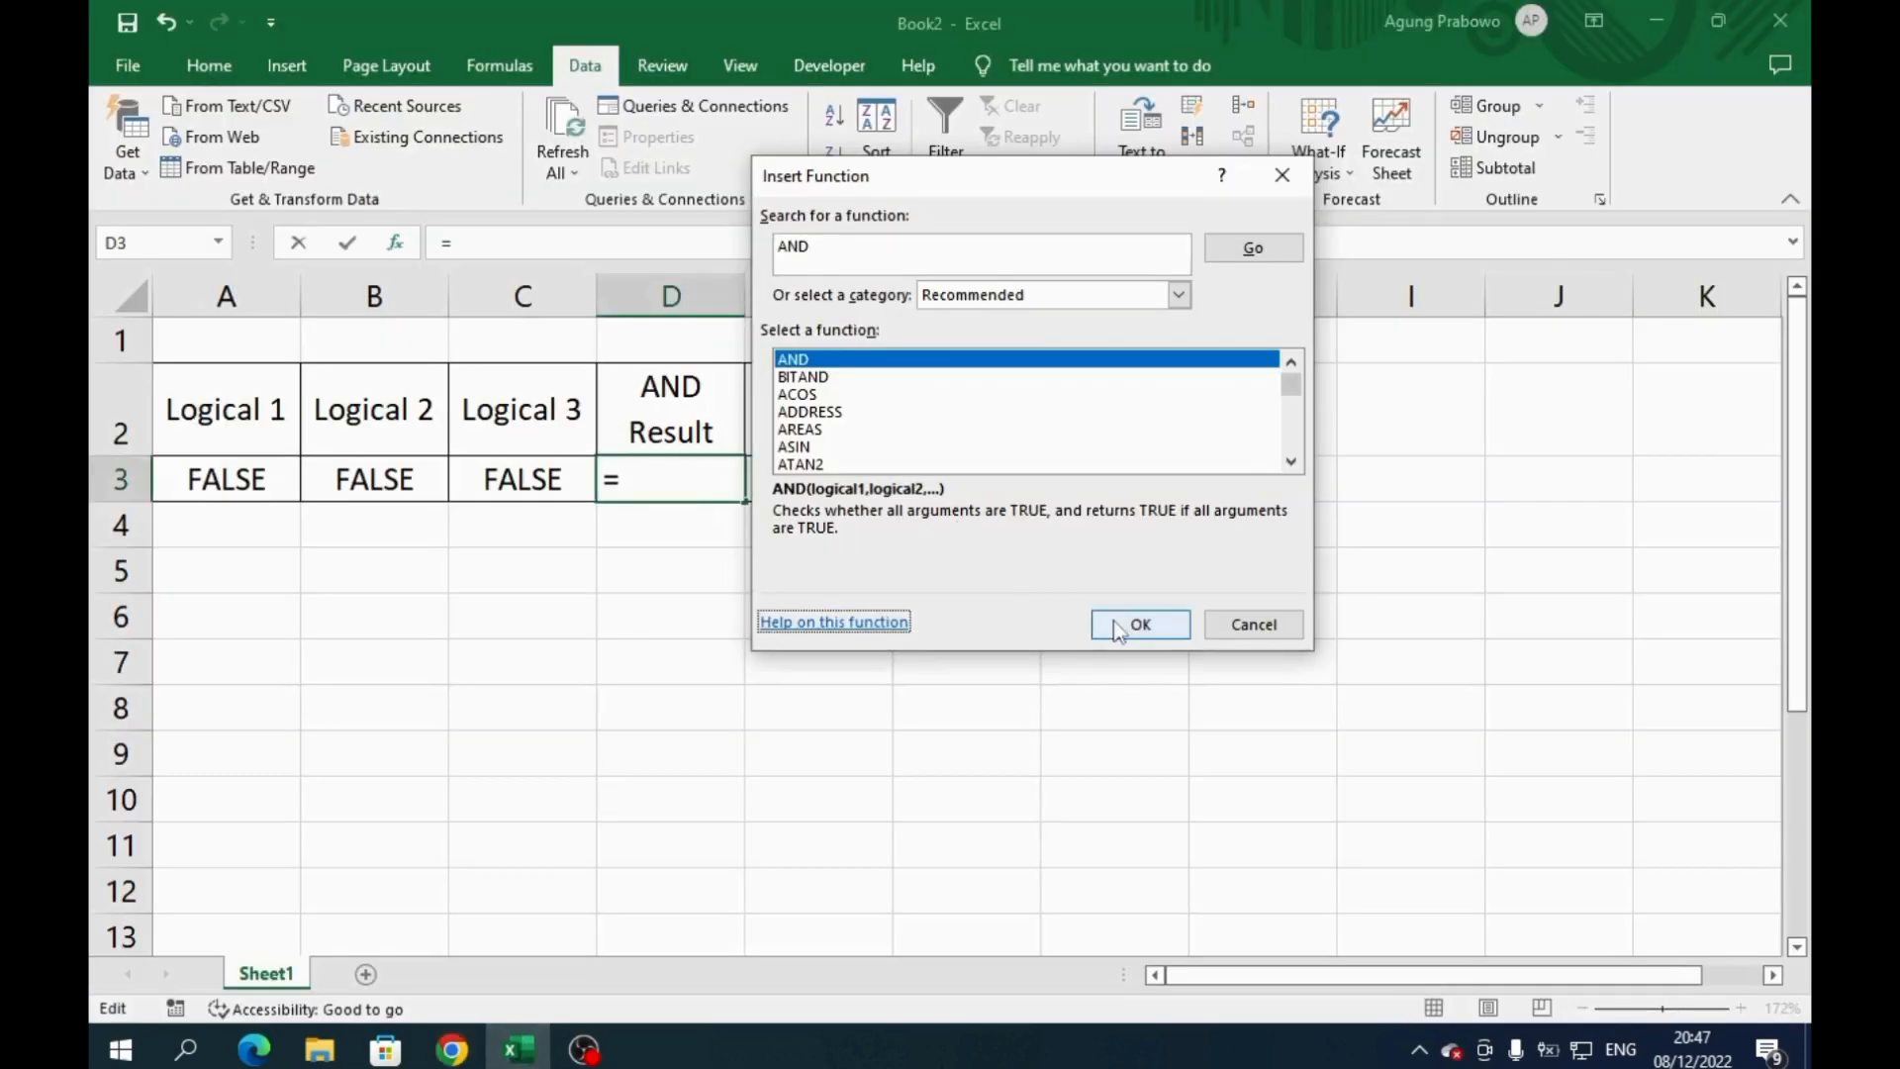
pyautogui.click(1140, 624)
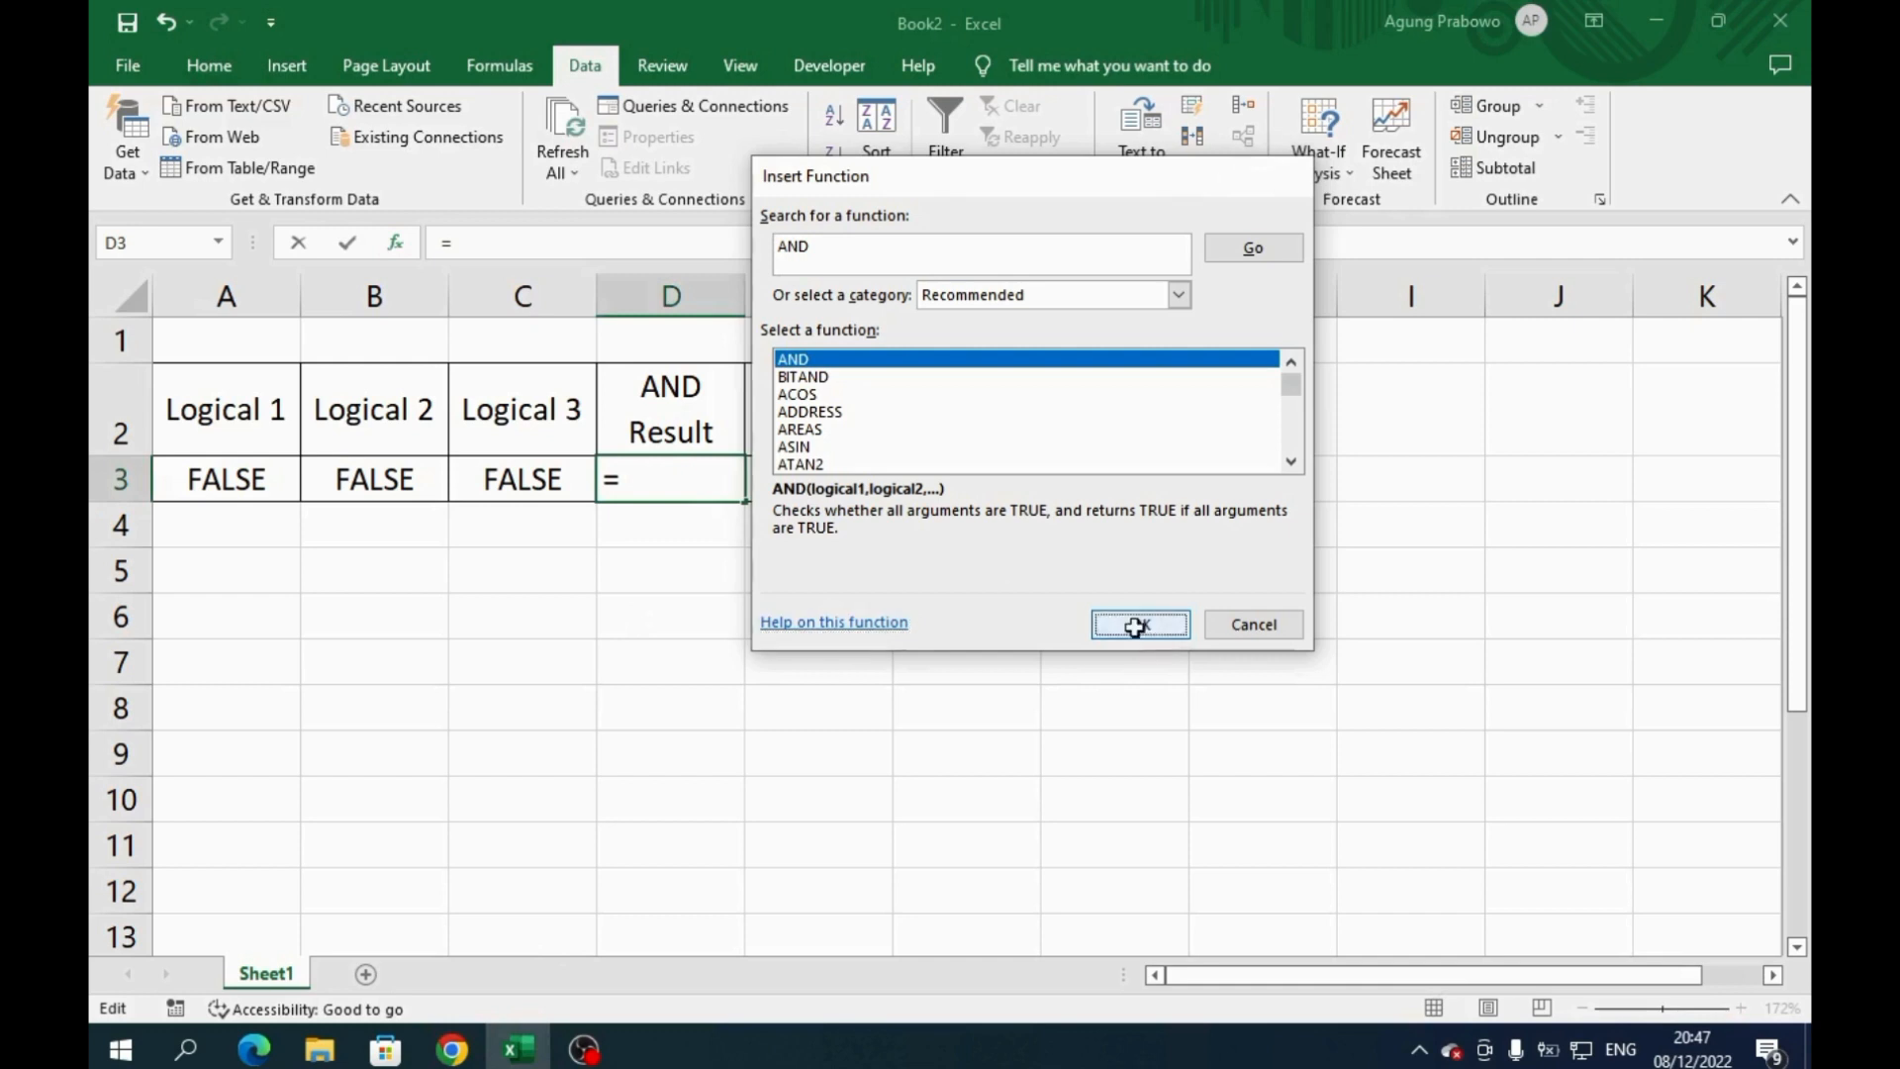
pyautogui.moveTo(928, 186); pyautogui.dragTo(1106, 232)
pyautogui.click(240, 478)
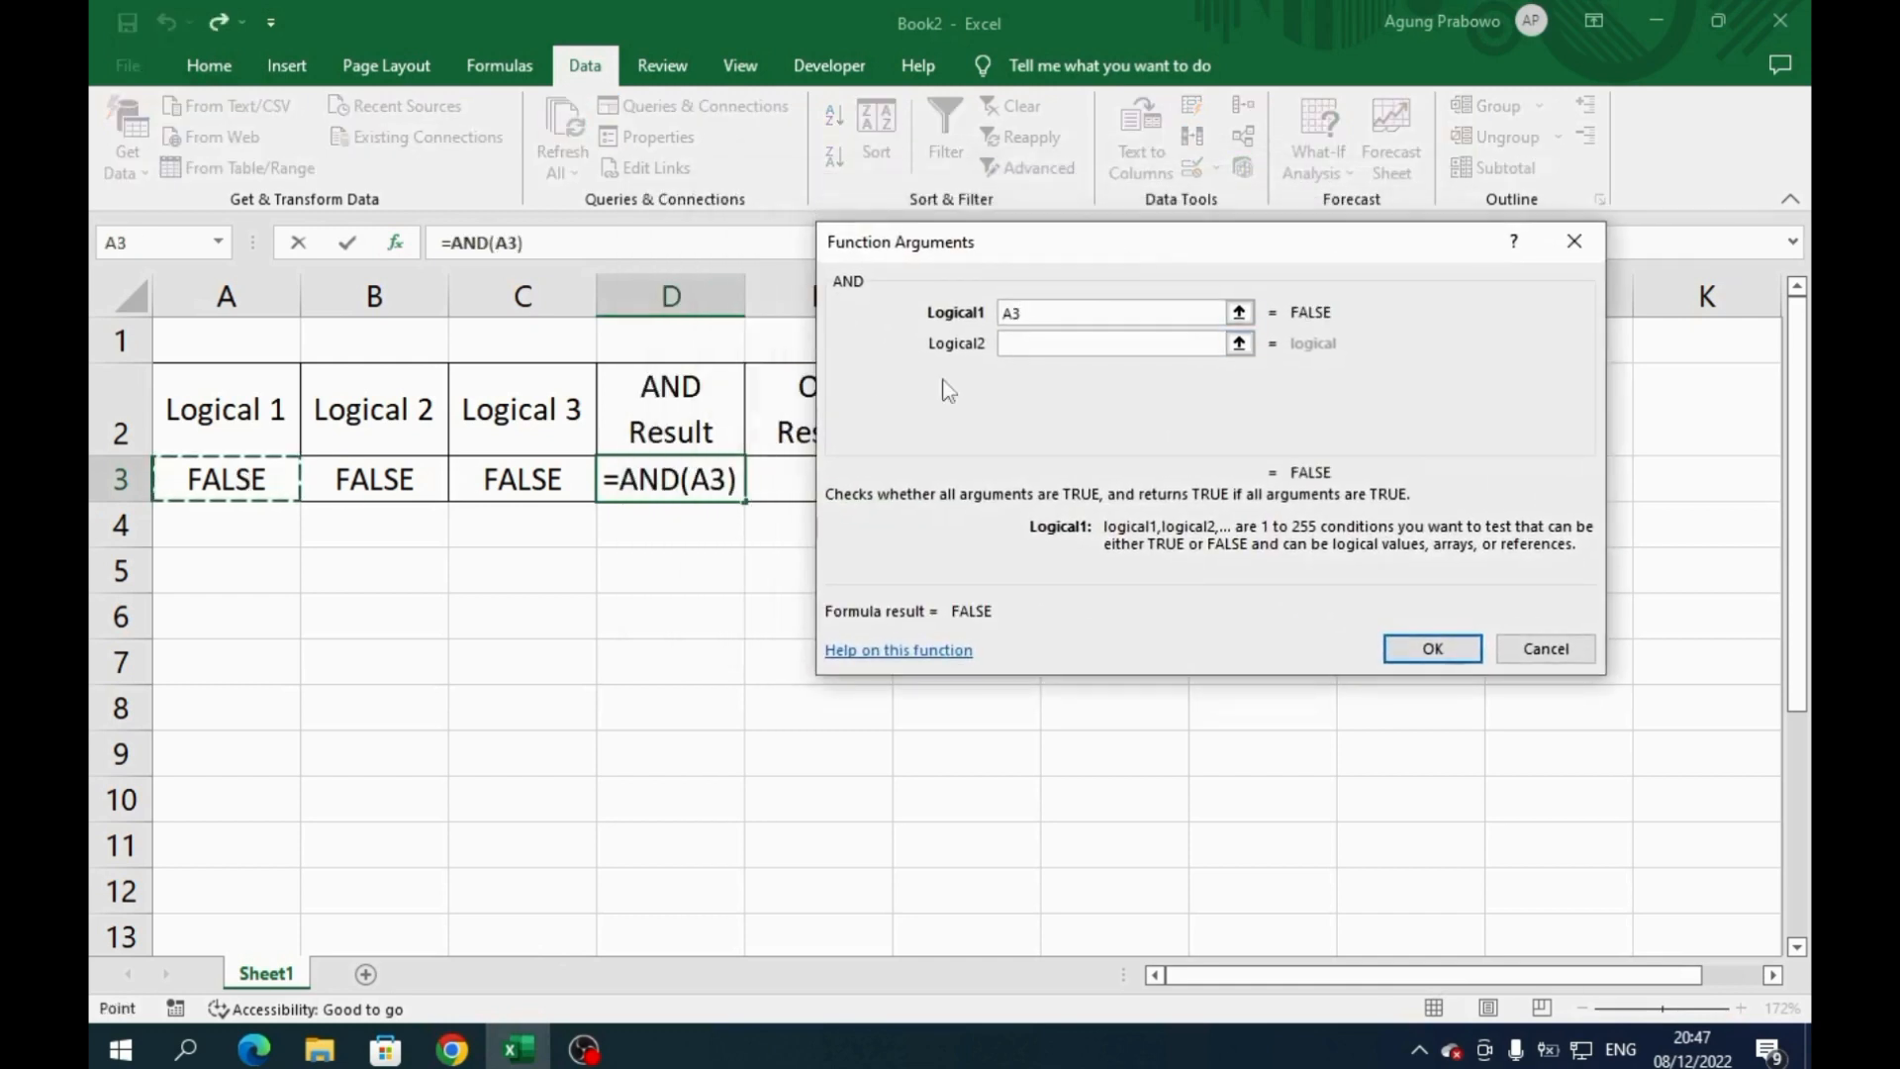
pyautogui.press('Tab')
pyautogui.click(425, 485)
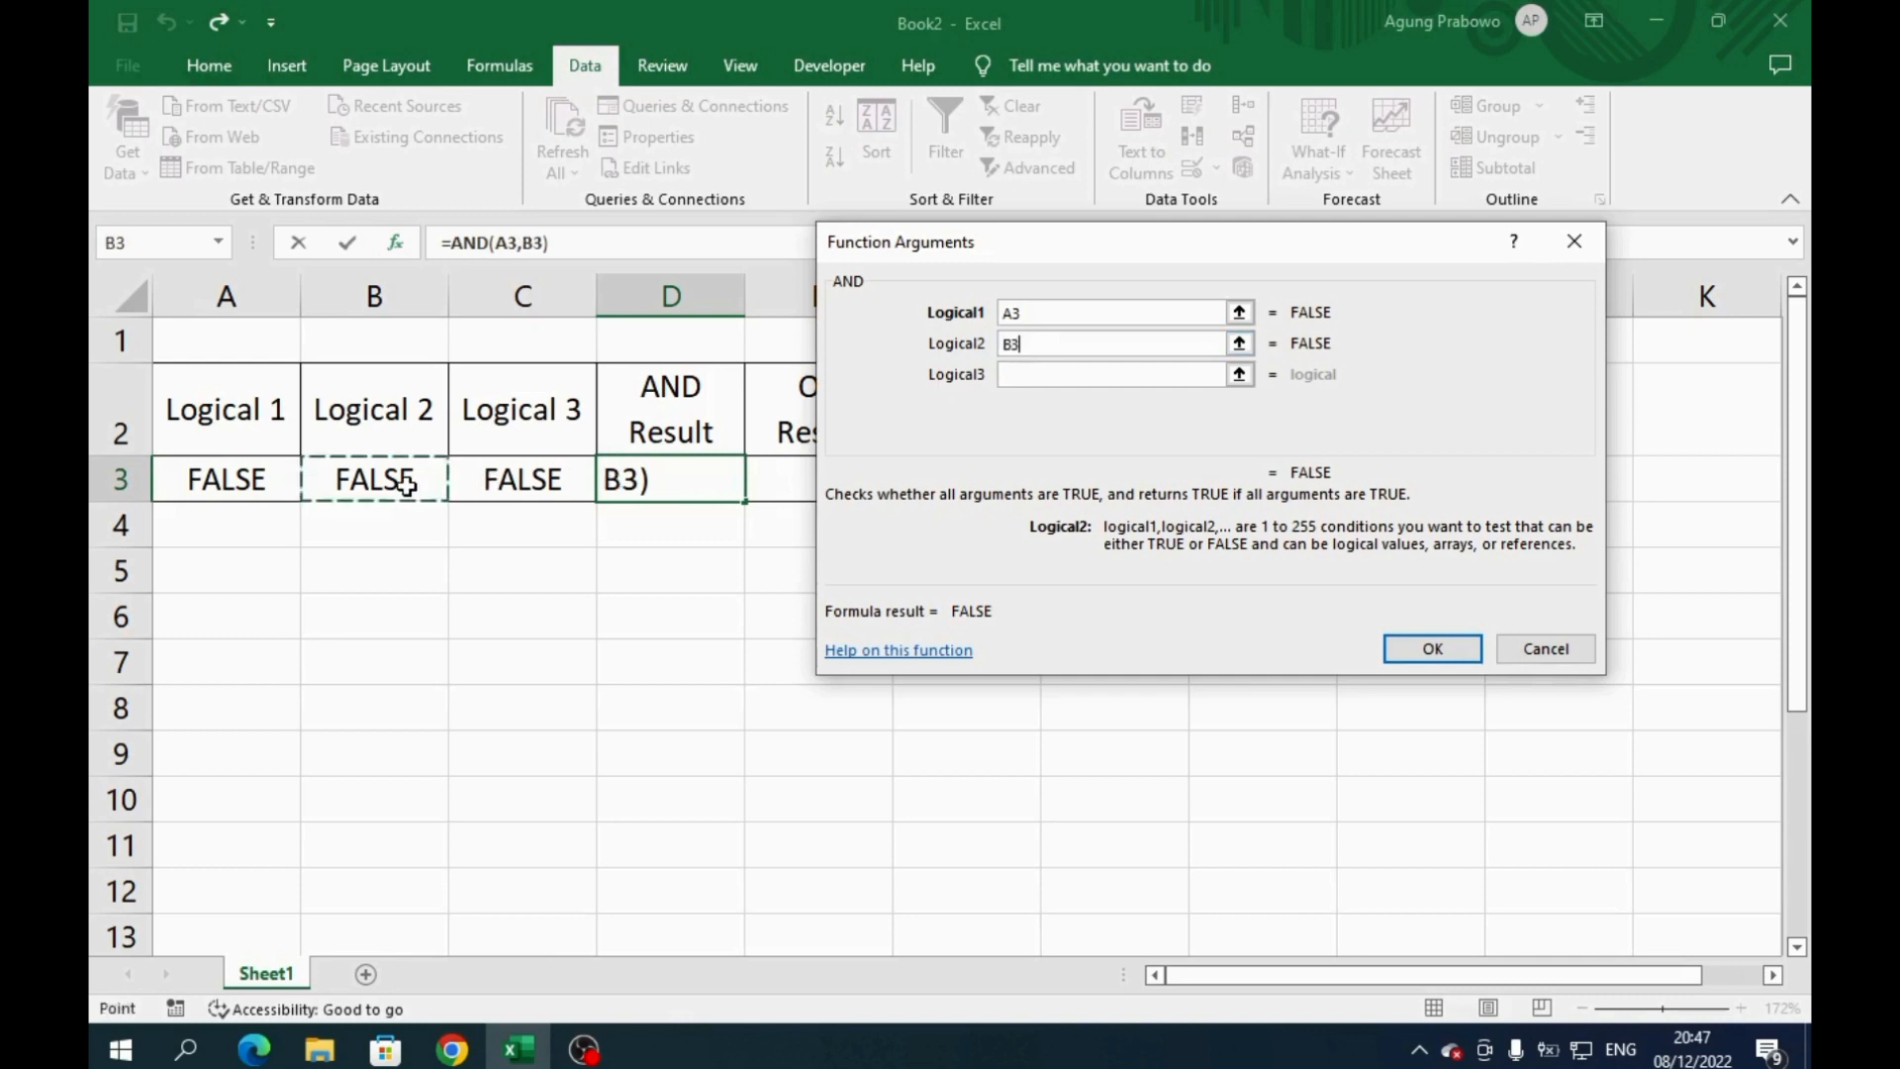
pyautogui.press('Tab')
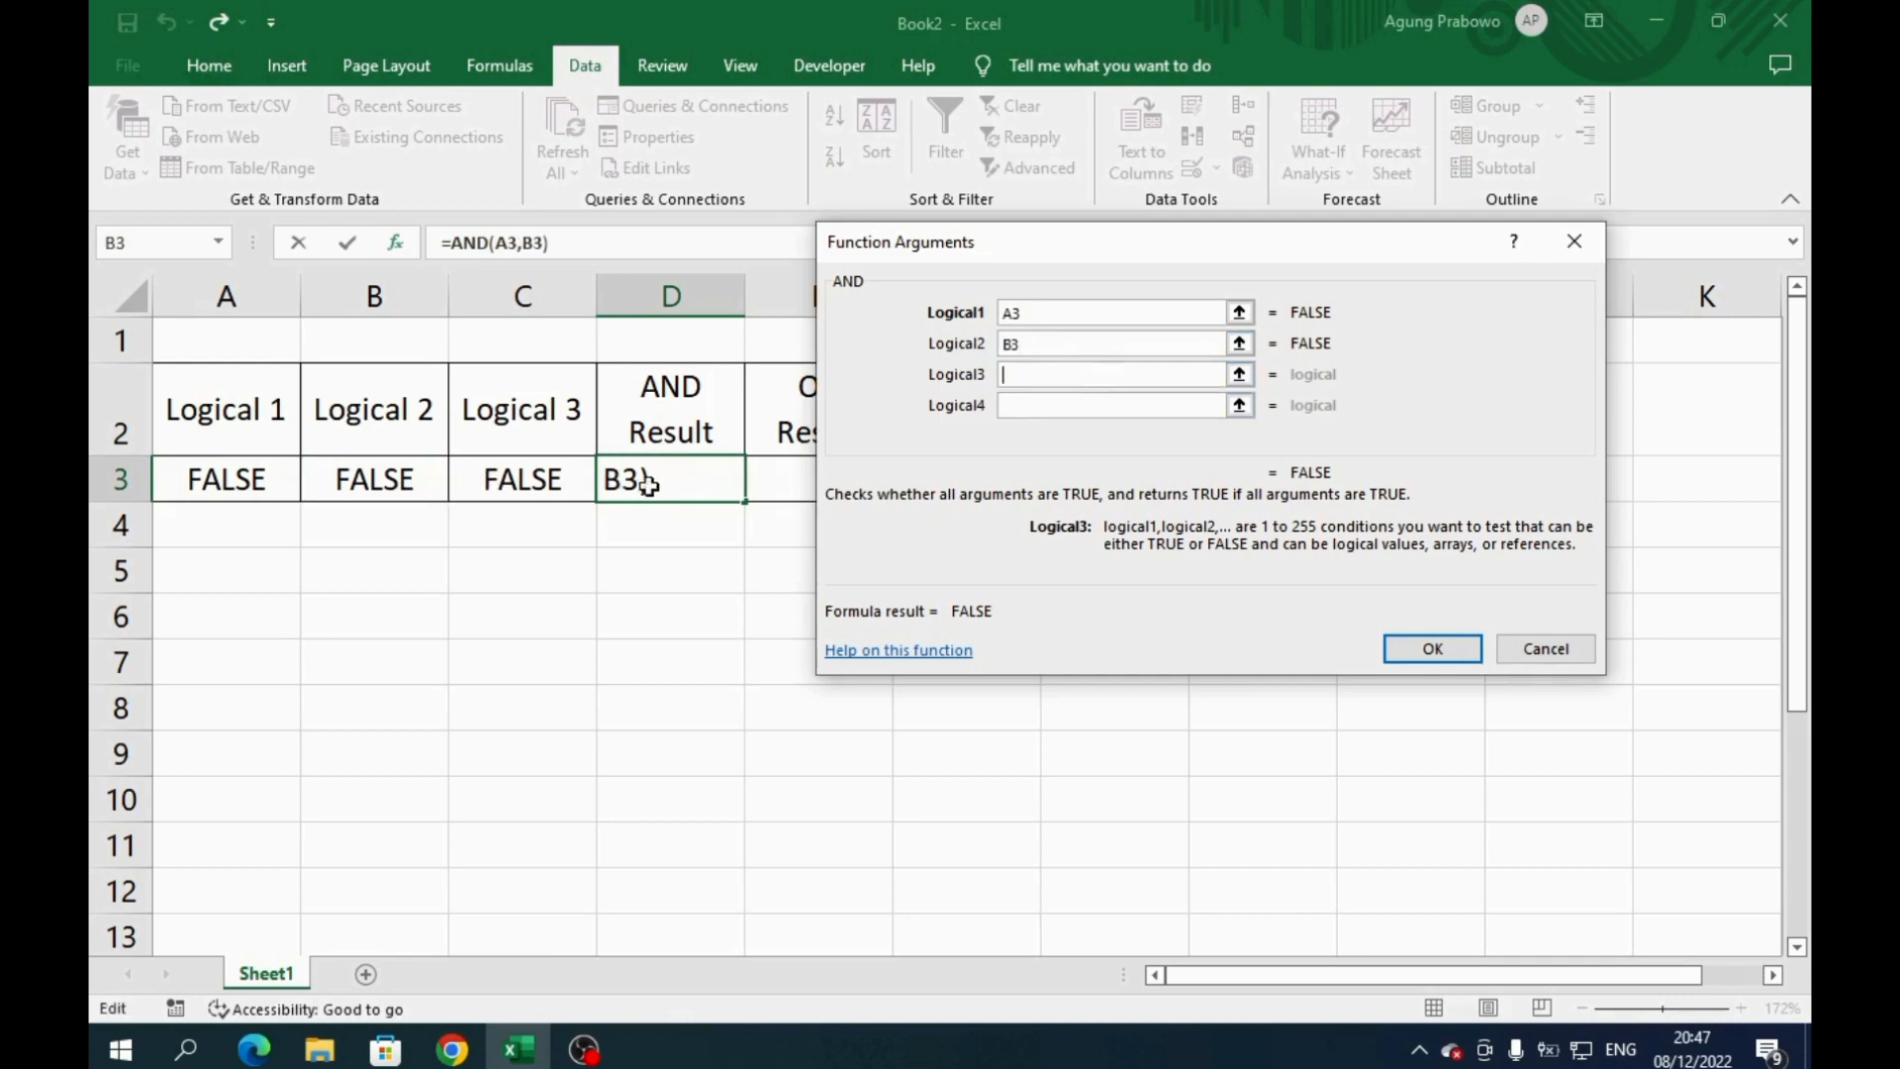
pyautogui.click(532, 490)
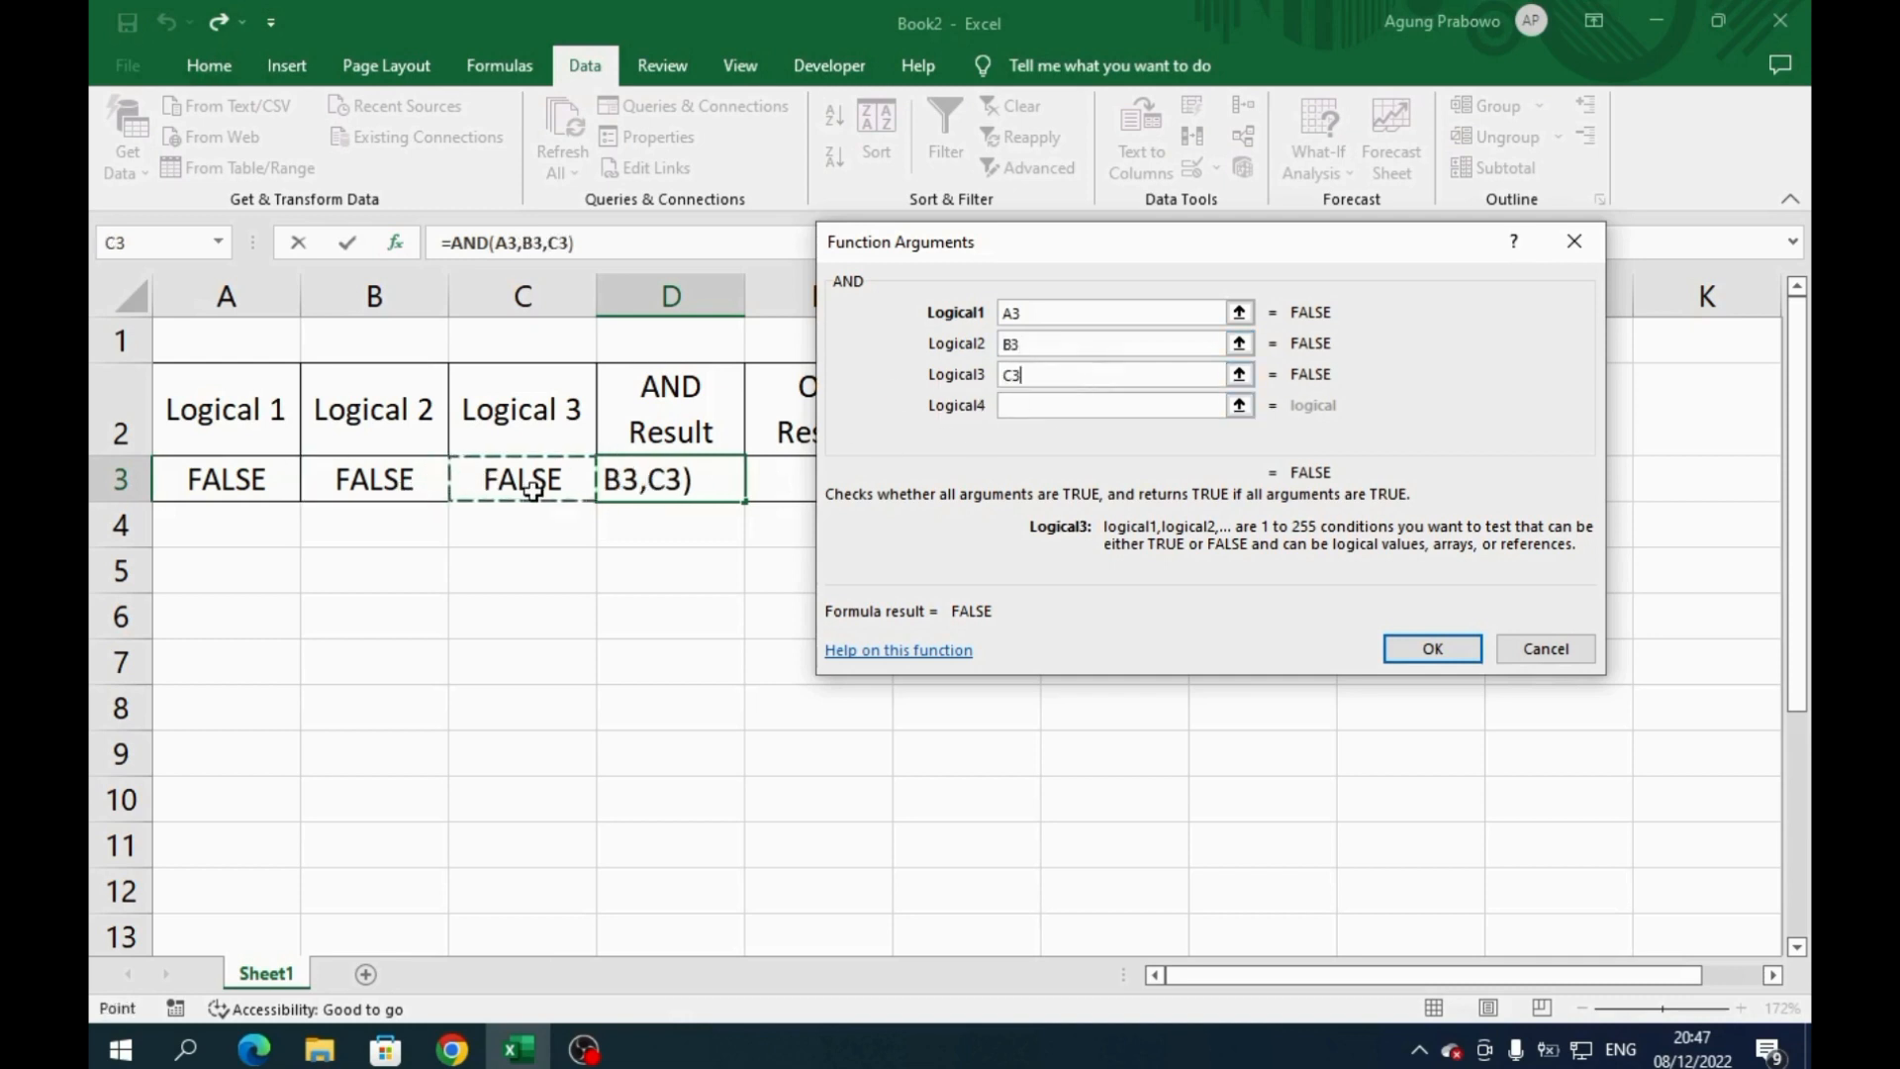
pyautogui.click(1413, 651)
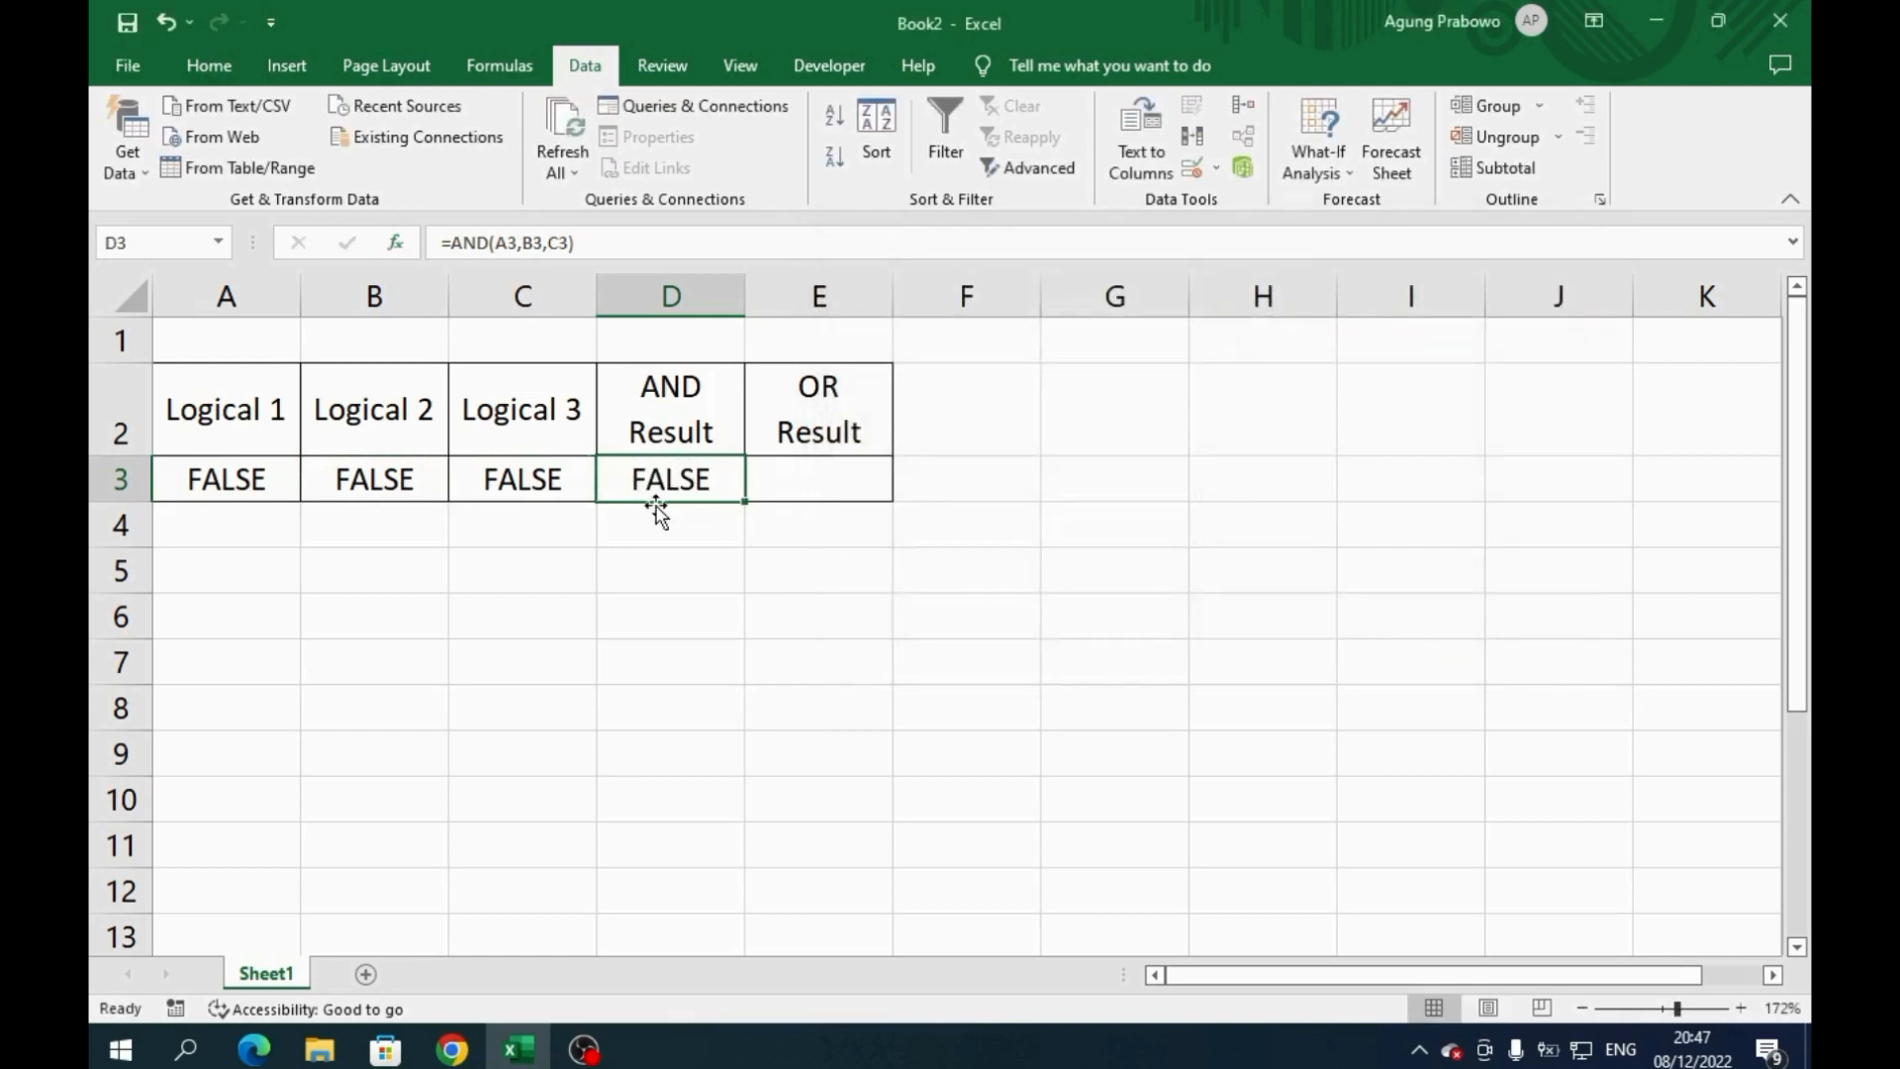
# Step: Start inserting a function in the OR Result cell E3, search for OR and look through the recommended functions
pyautogui.click(817, 483)
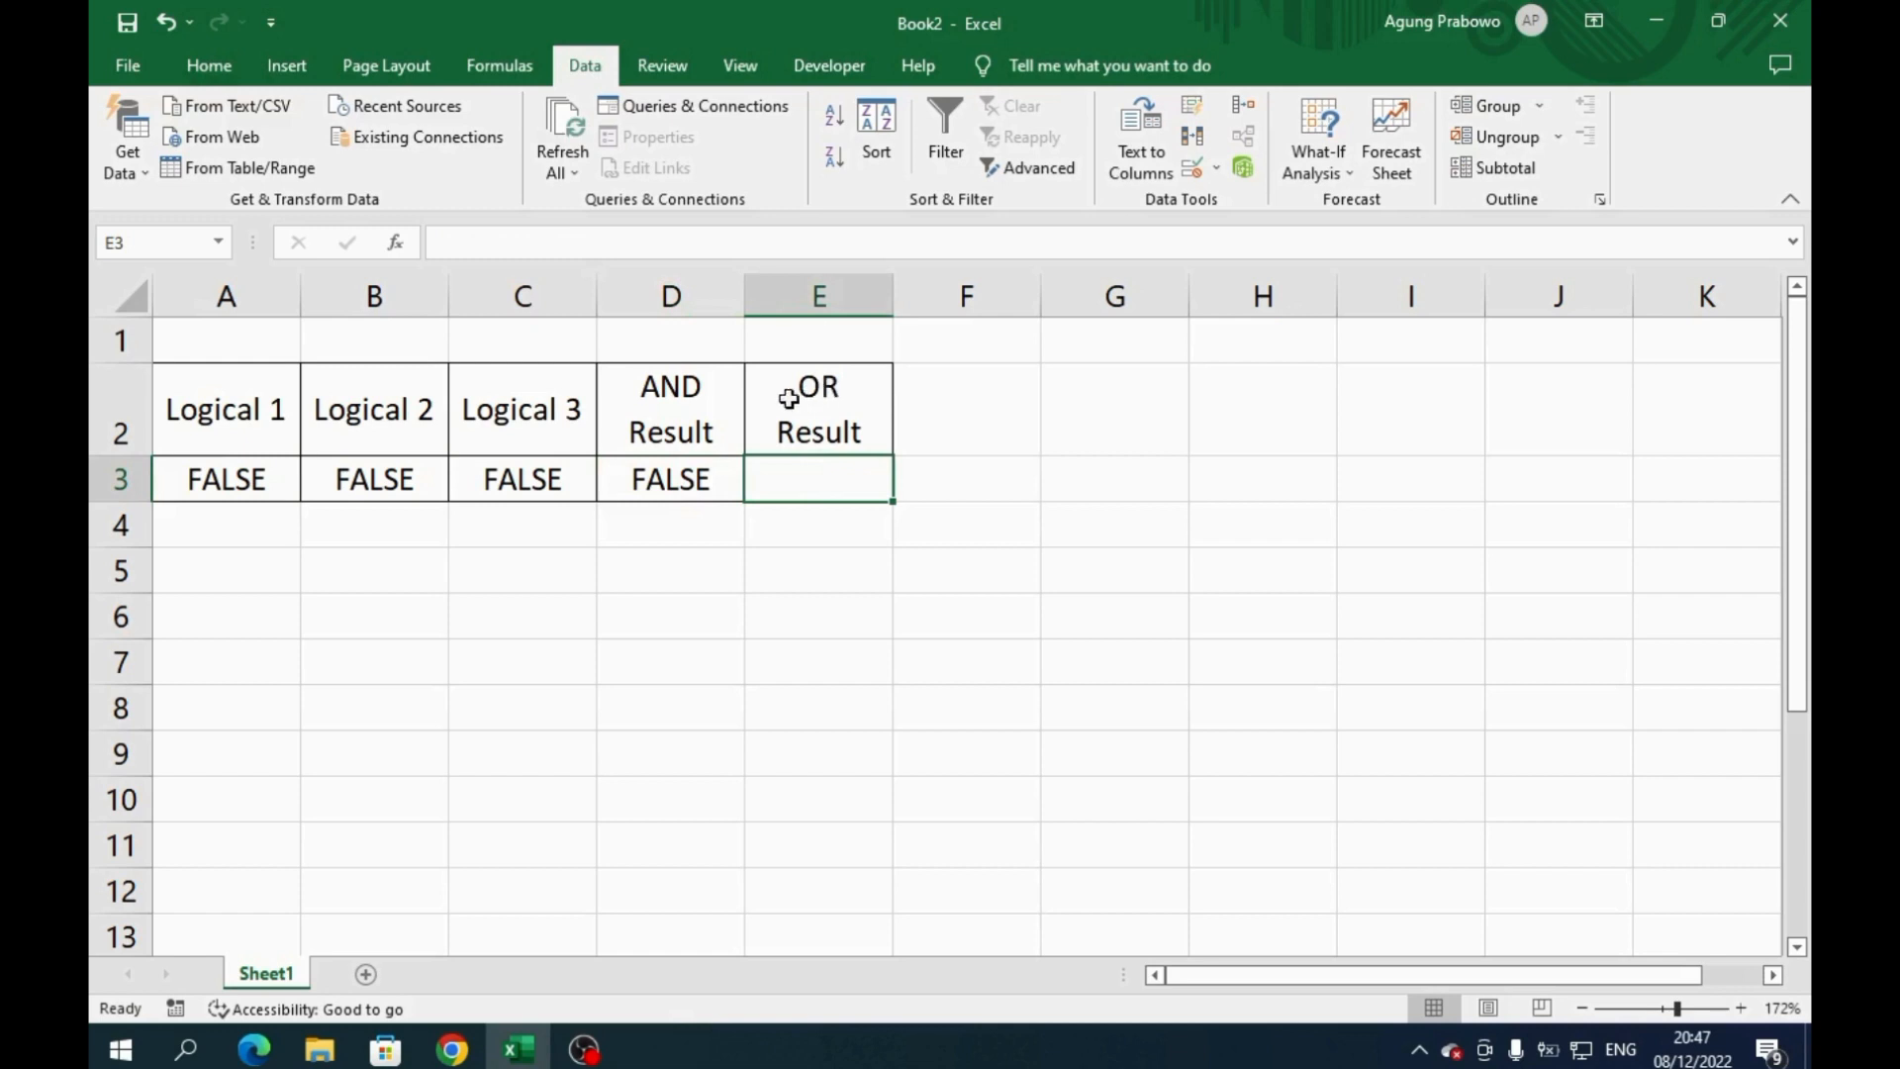
pyautogui.click(399, 244)
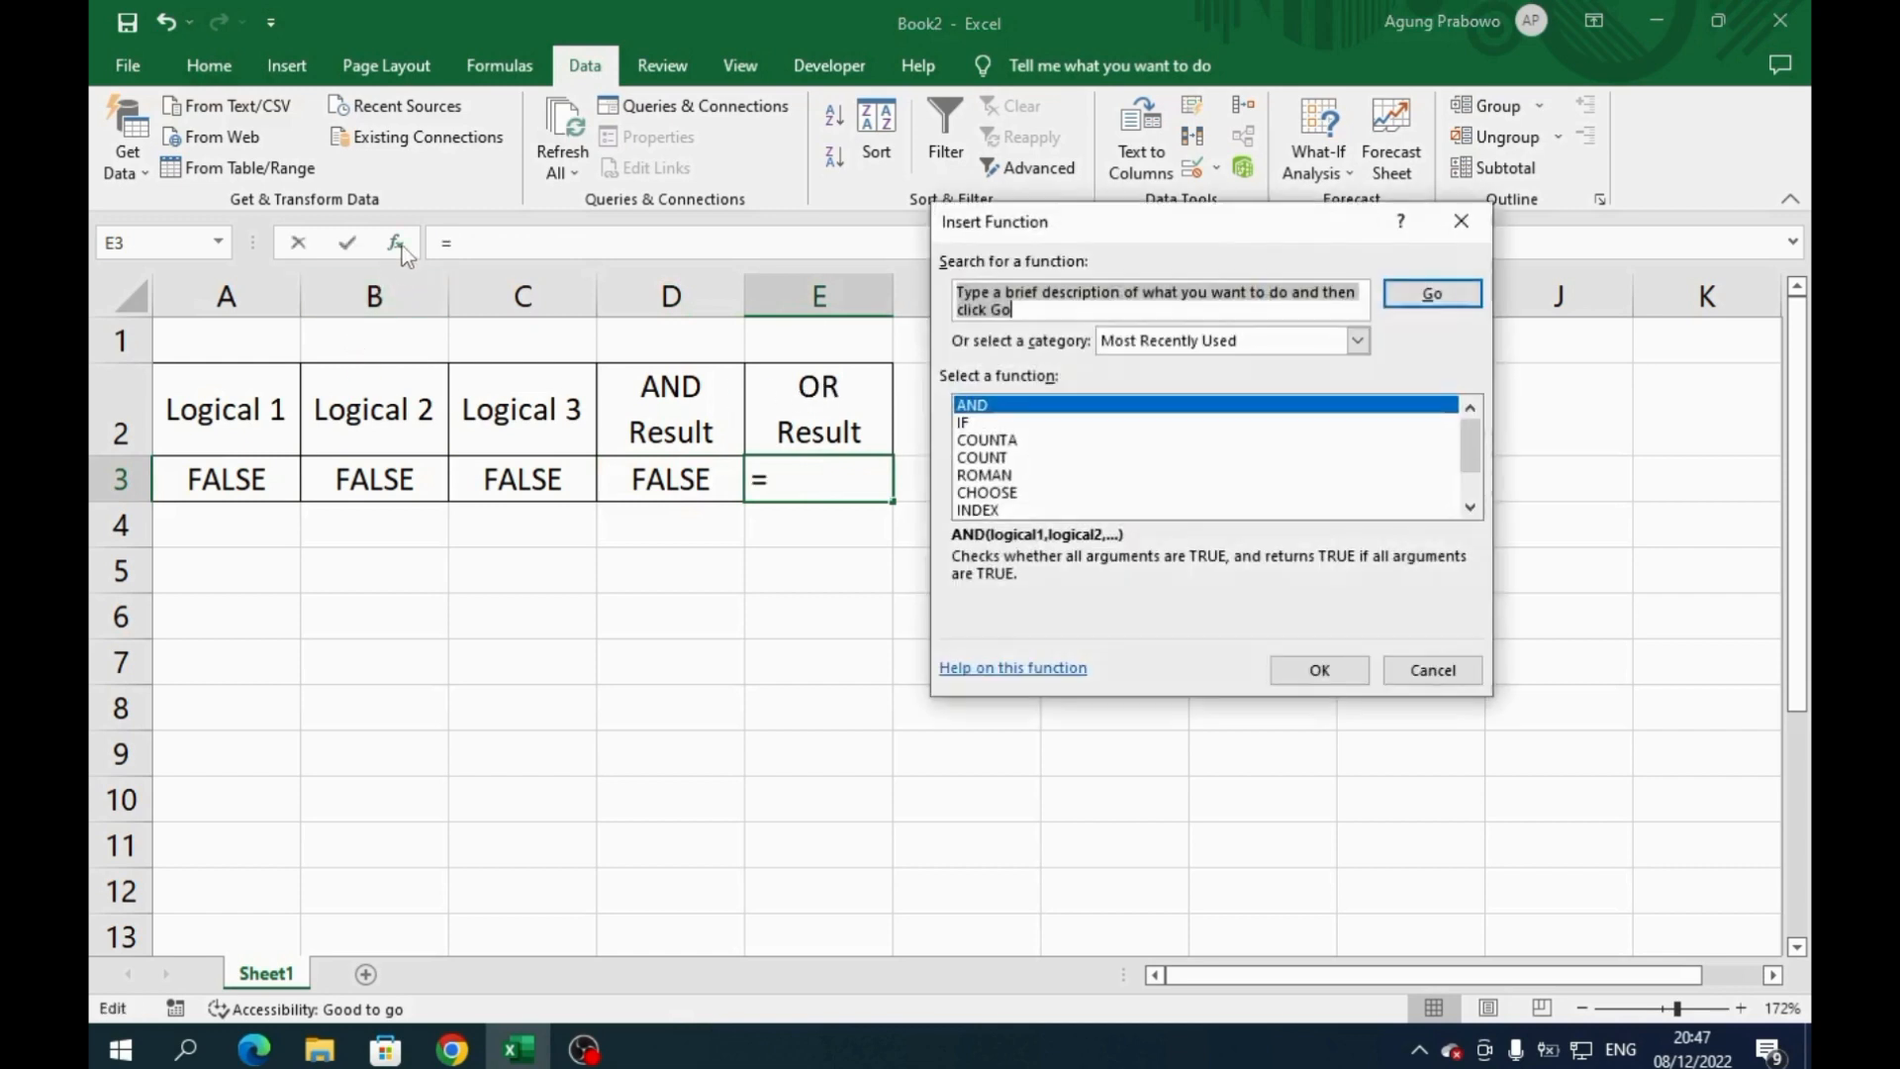
pyautogui.write('OR')
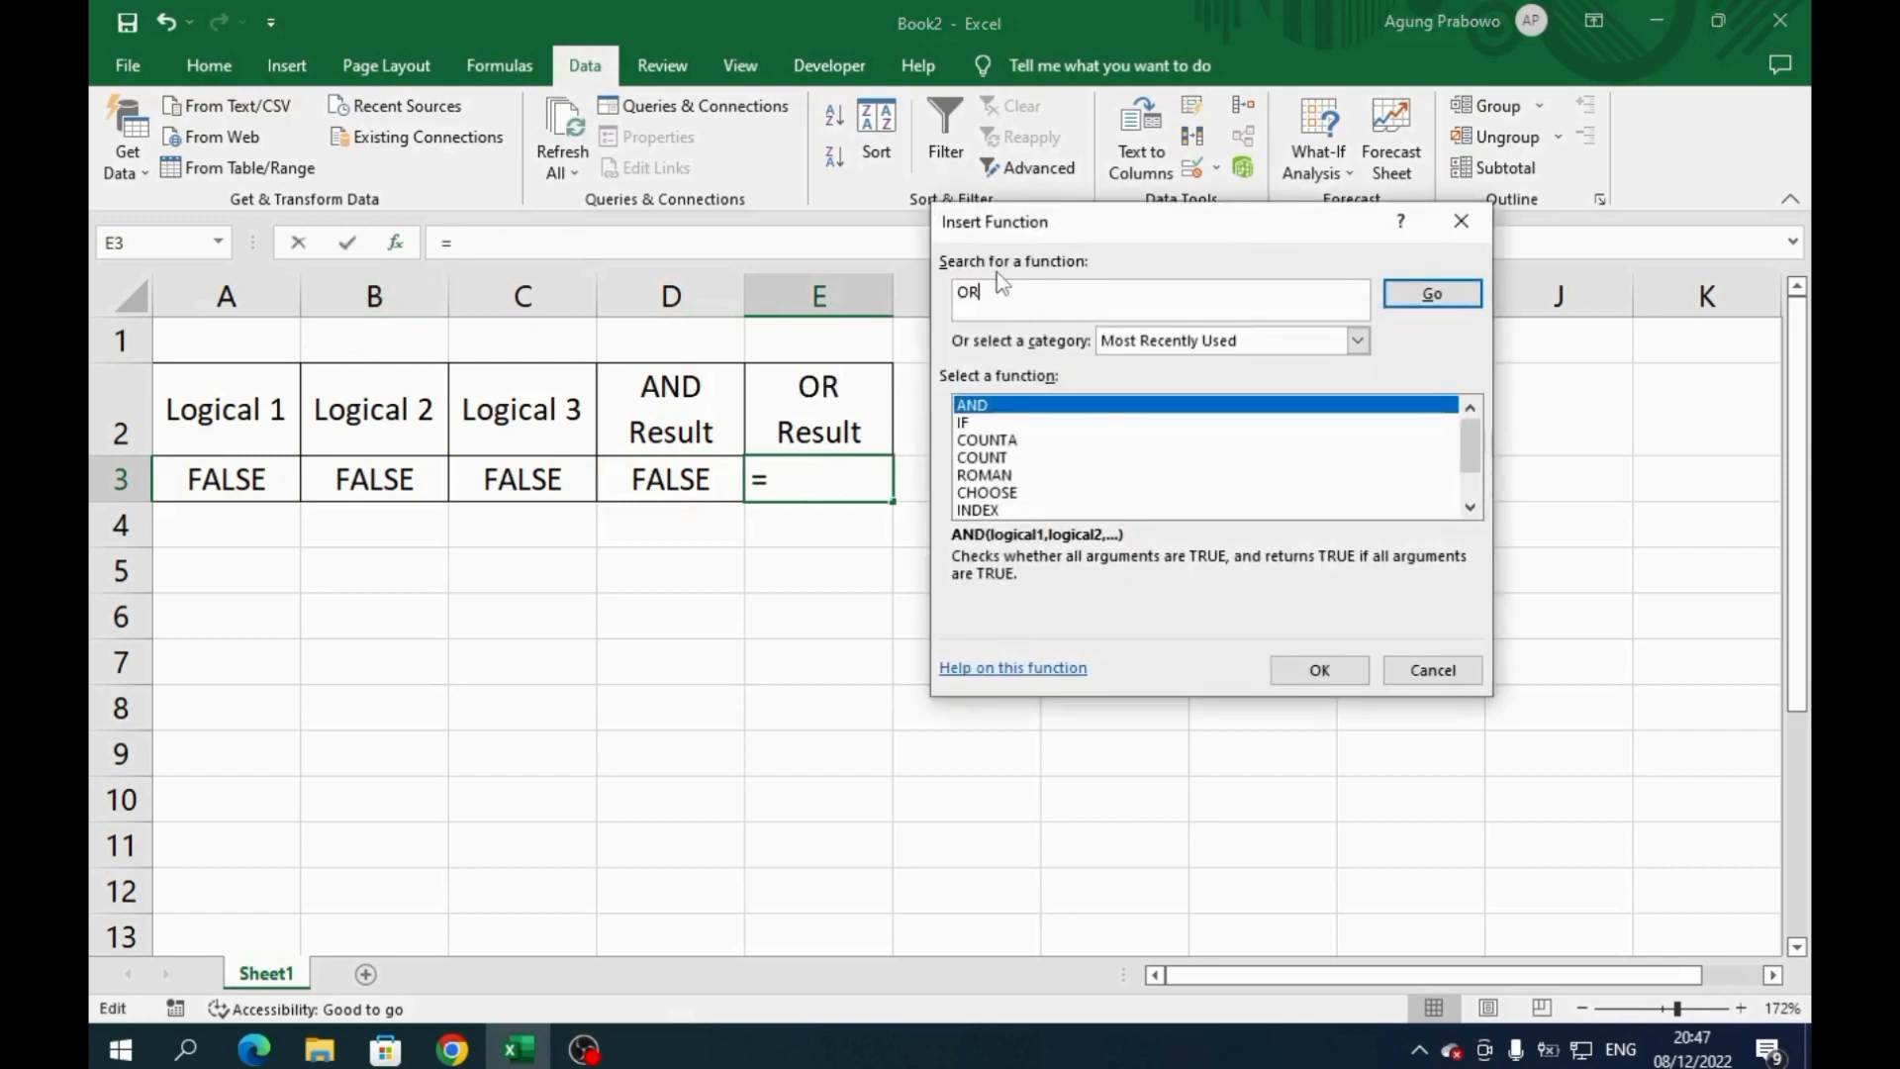
pyautogui.click(1385, 297)
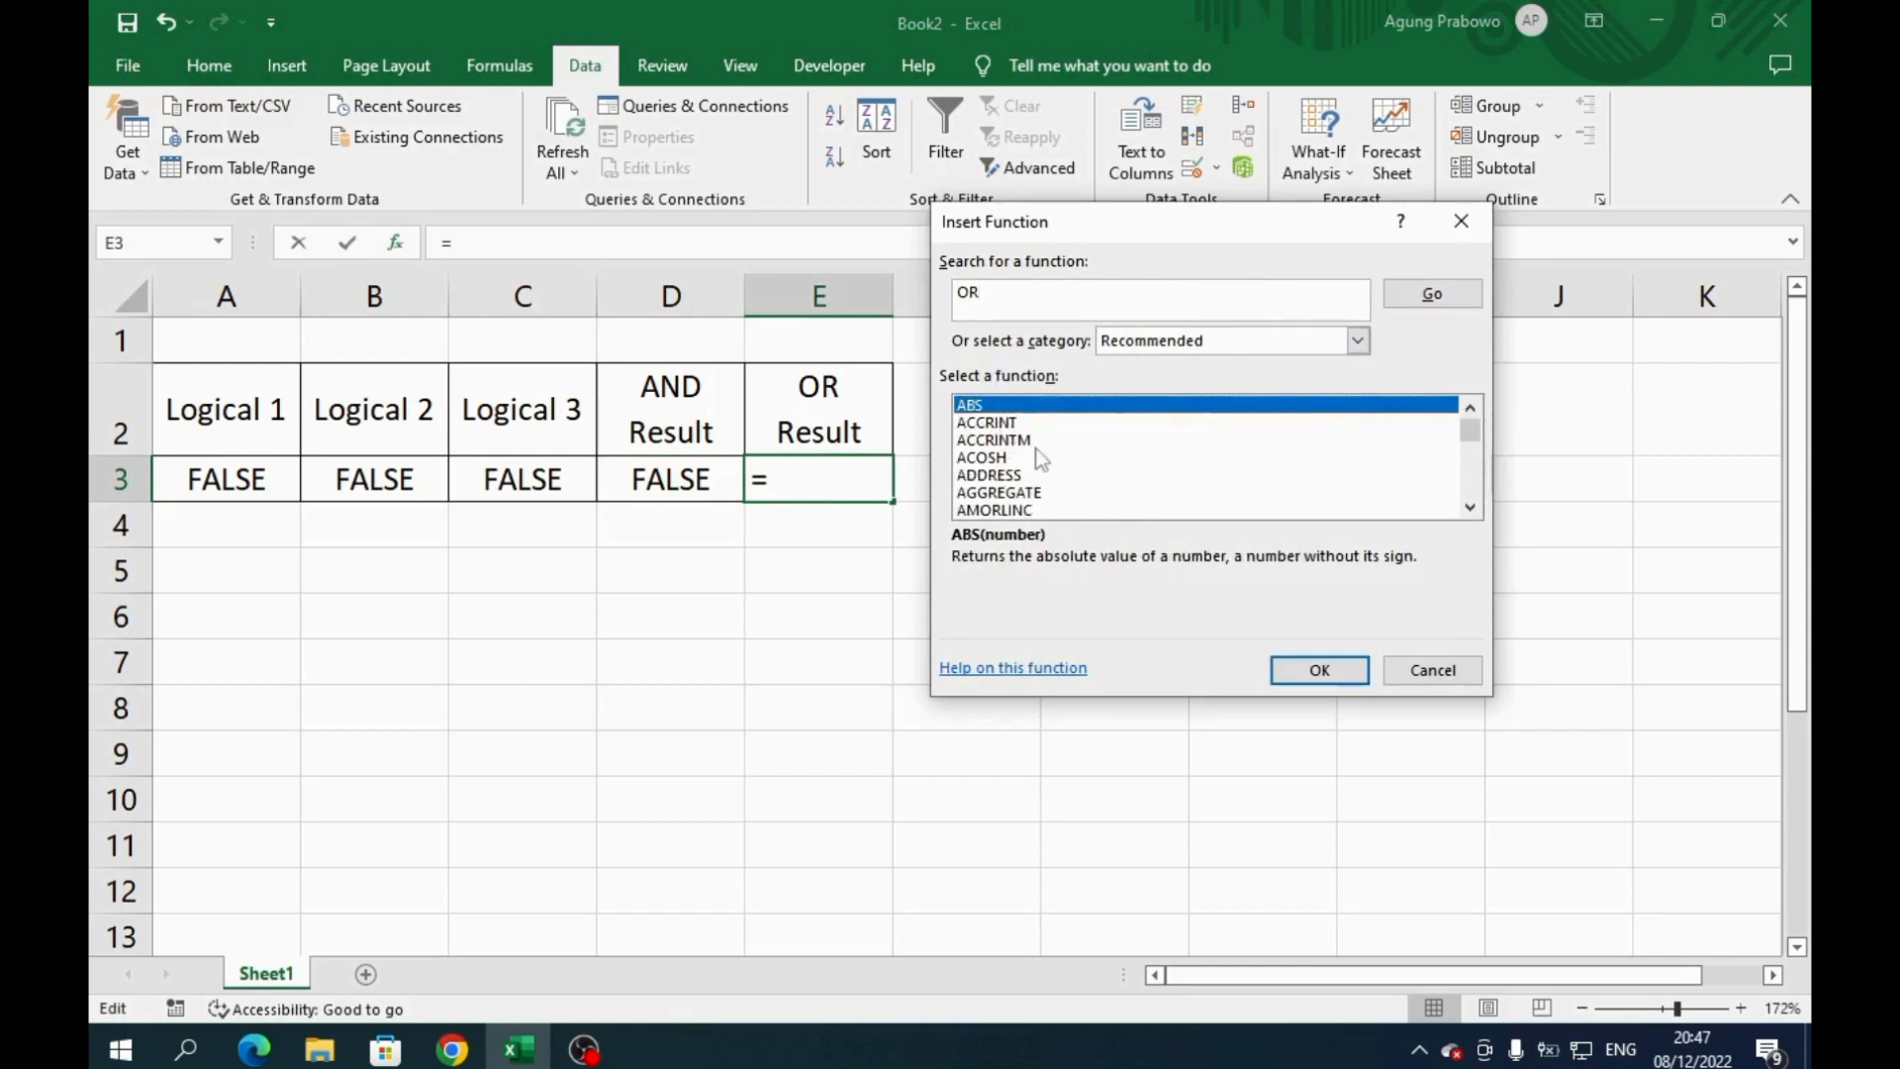
pyautogui.click(1469, 507)
pyautogui.click(1469, 506)
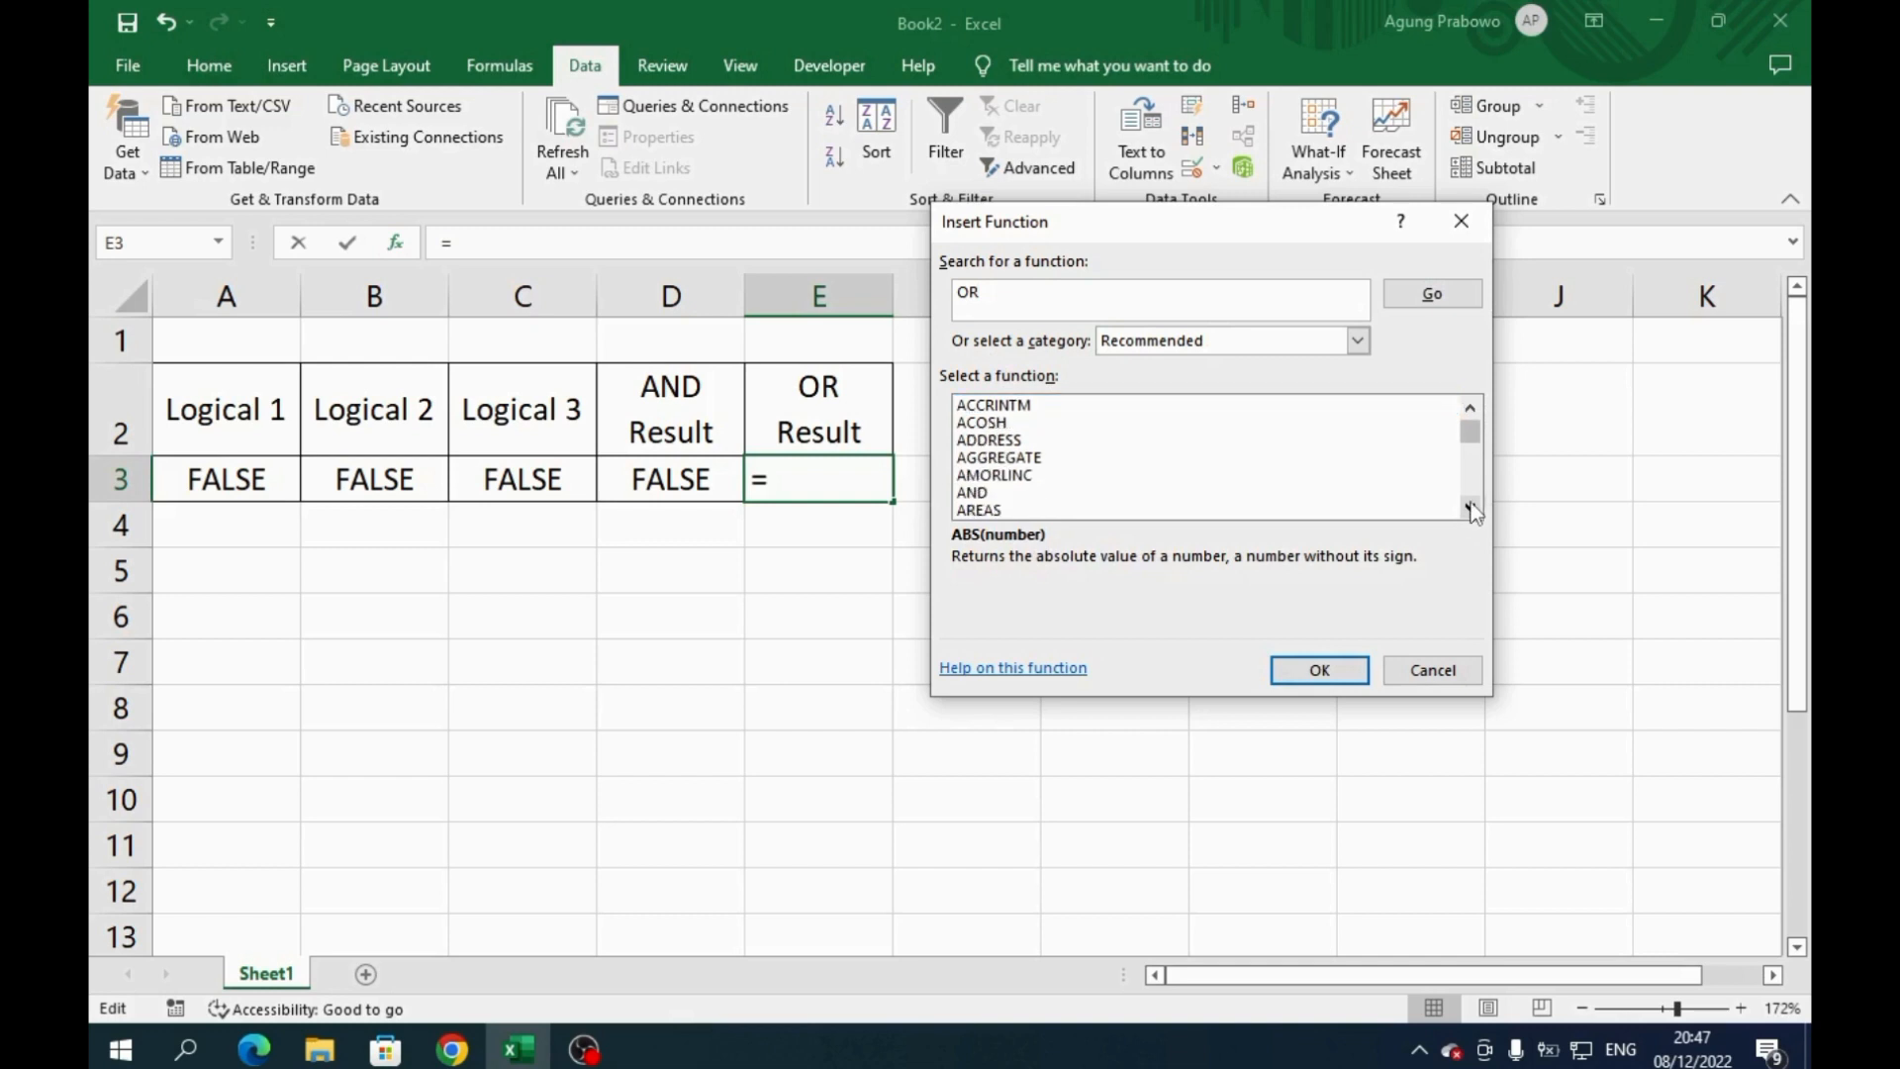
pyautogui.click(1471, 505)
pyautogui.click(1470, 505)
pyautogui.click(1469, 453)
pyautogui.click(1468, 445)
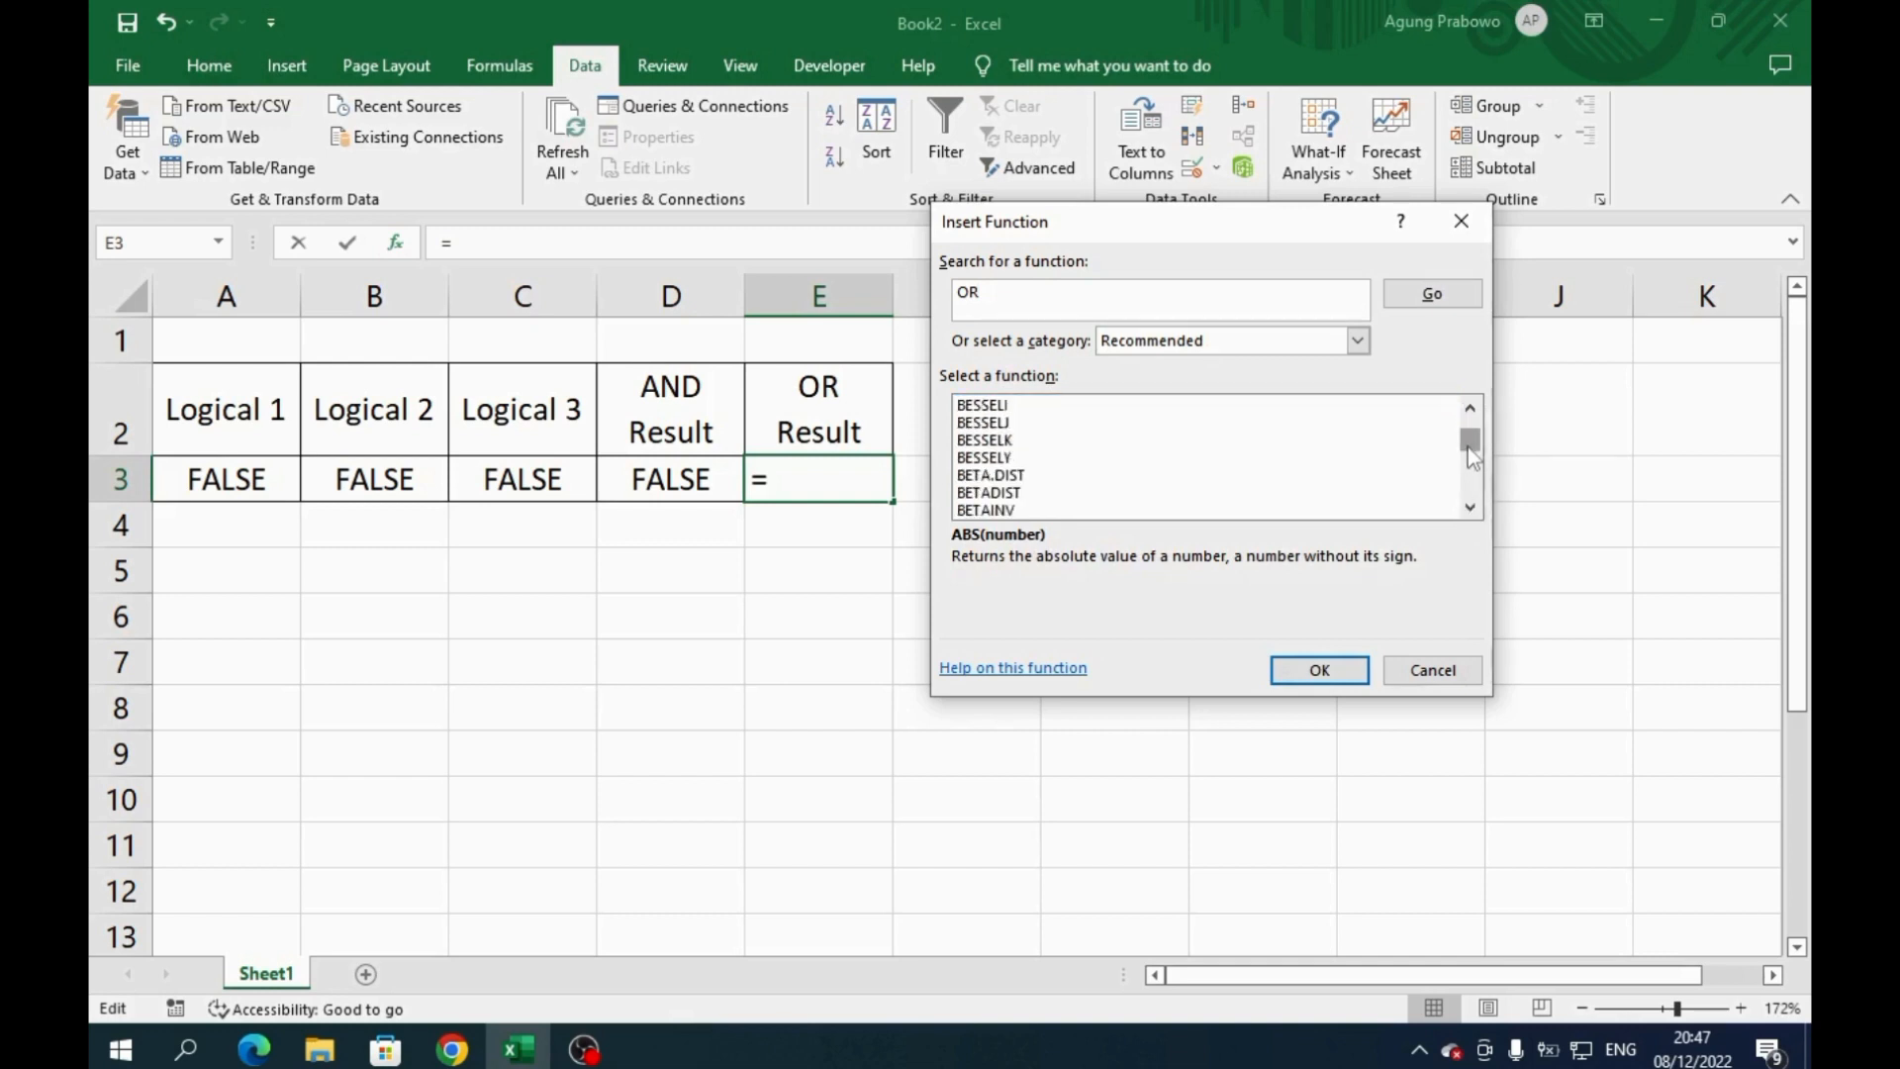
pyautogui.click(1021, 284)
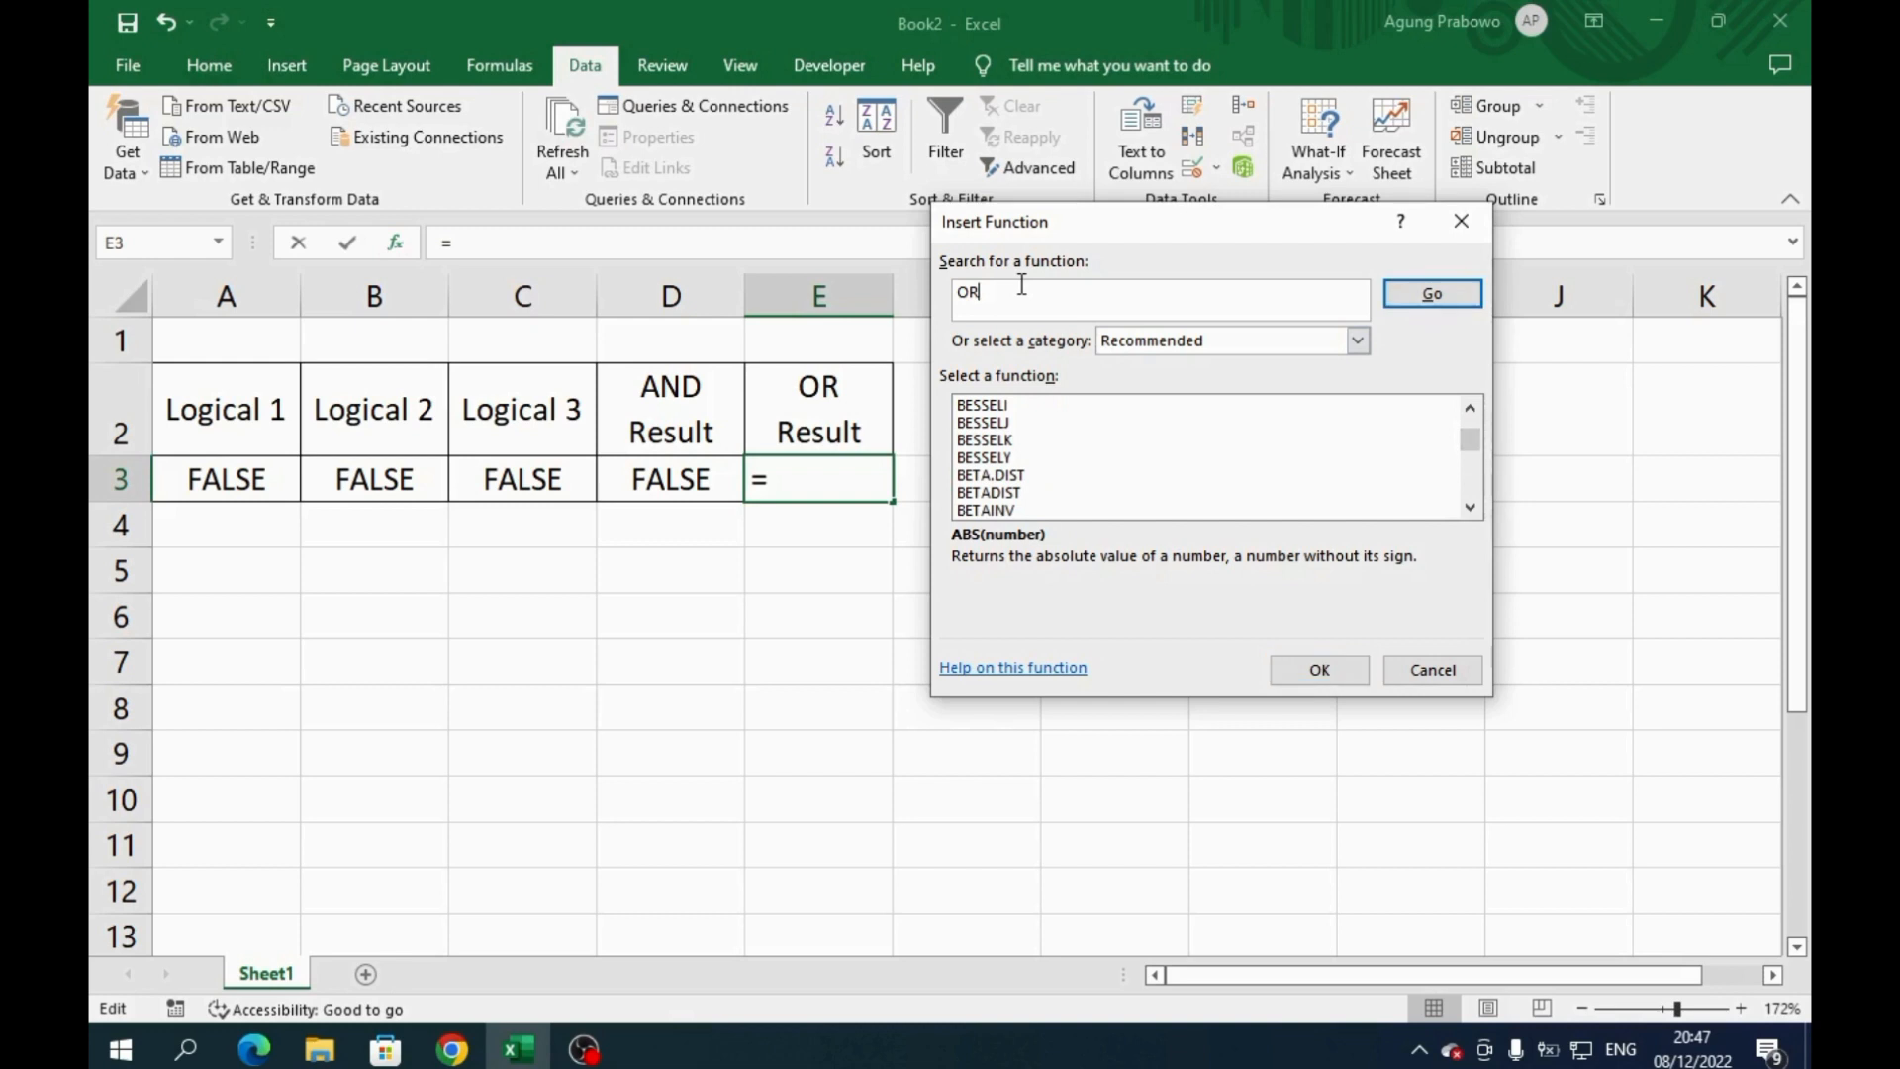
# Step: Switch the function category to Logical and select the OR function
pyautogui.click(1359, 343)
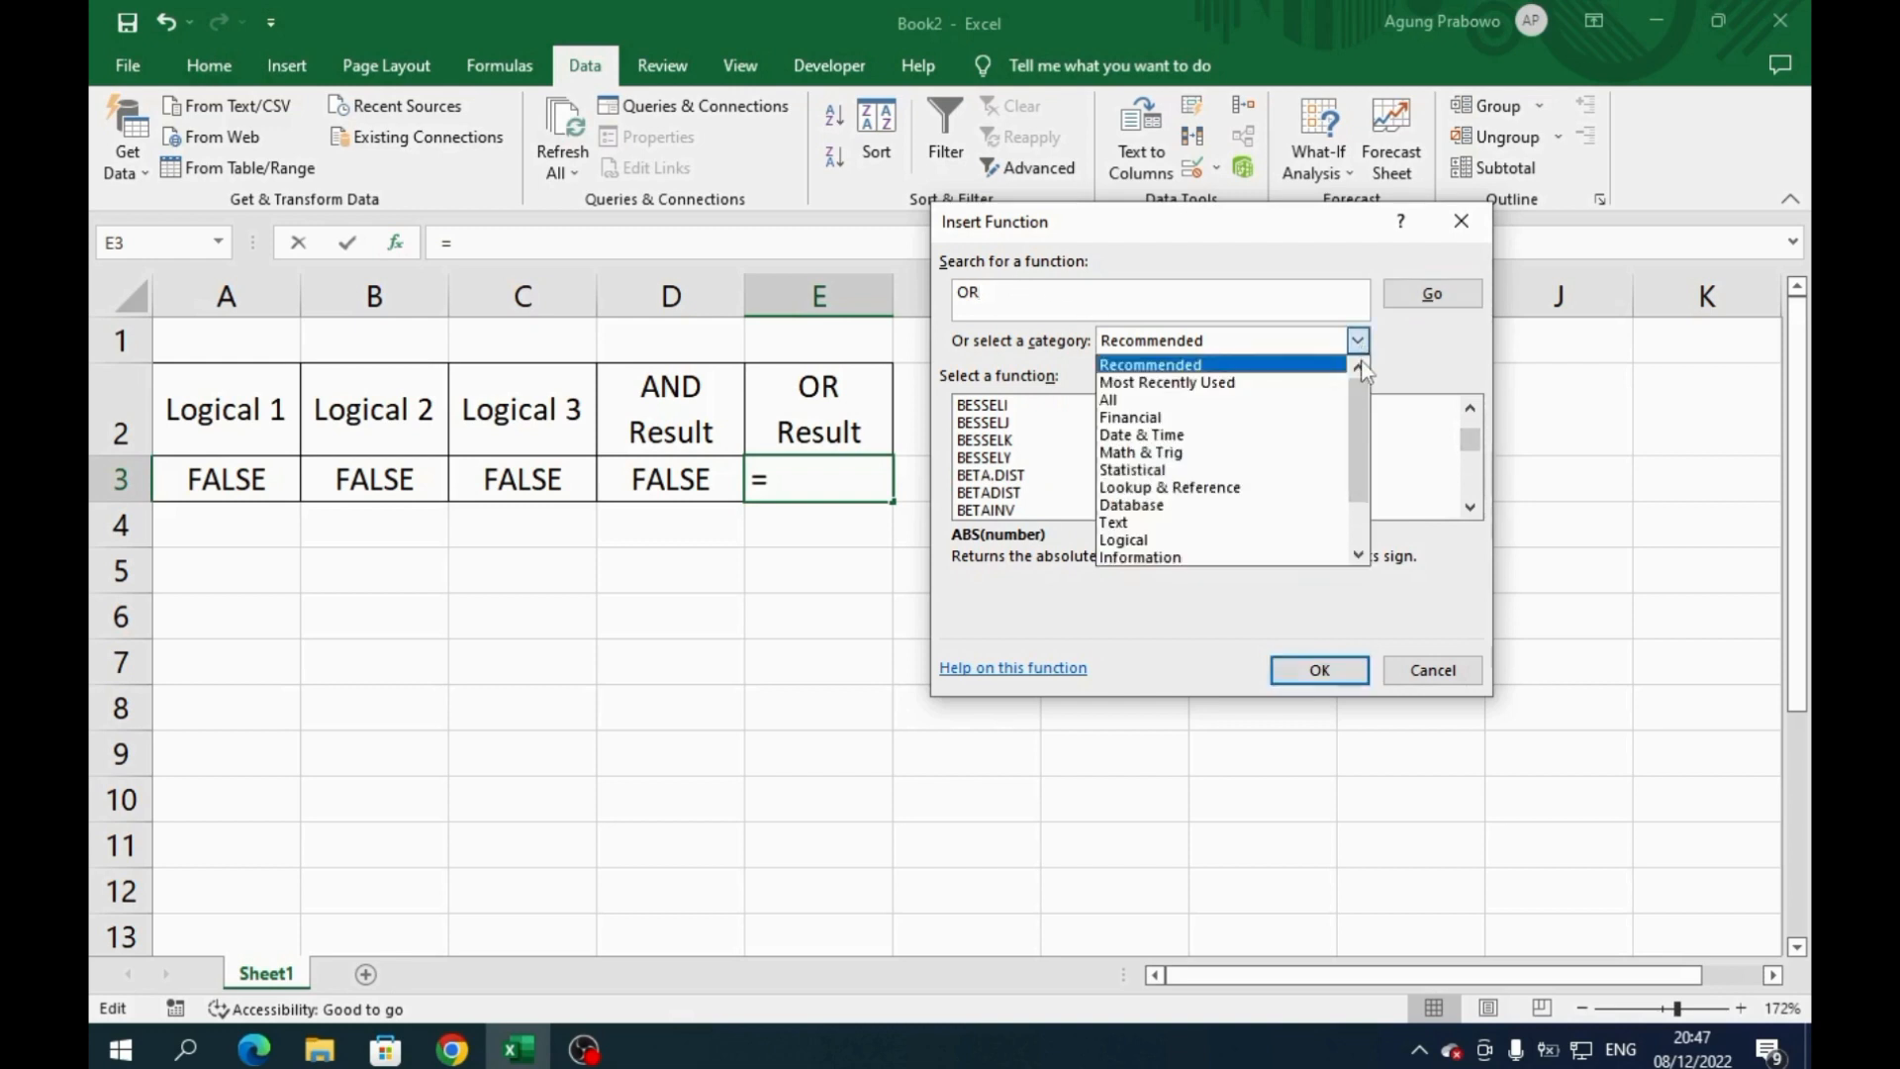
pyautogui.click(1252, 540)
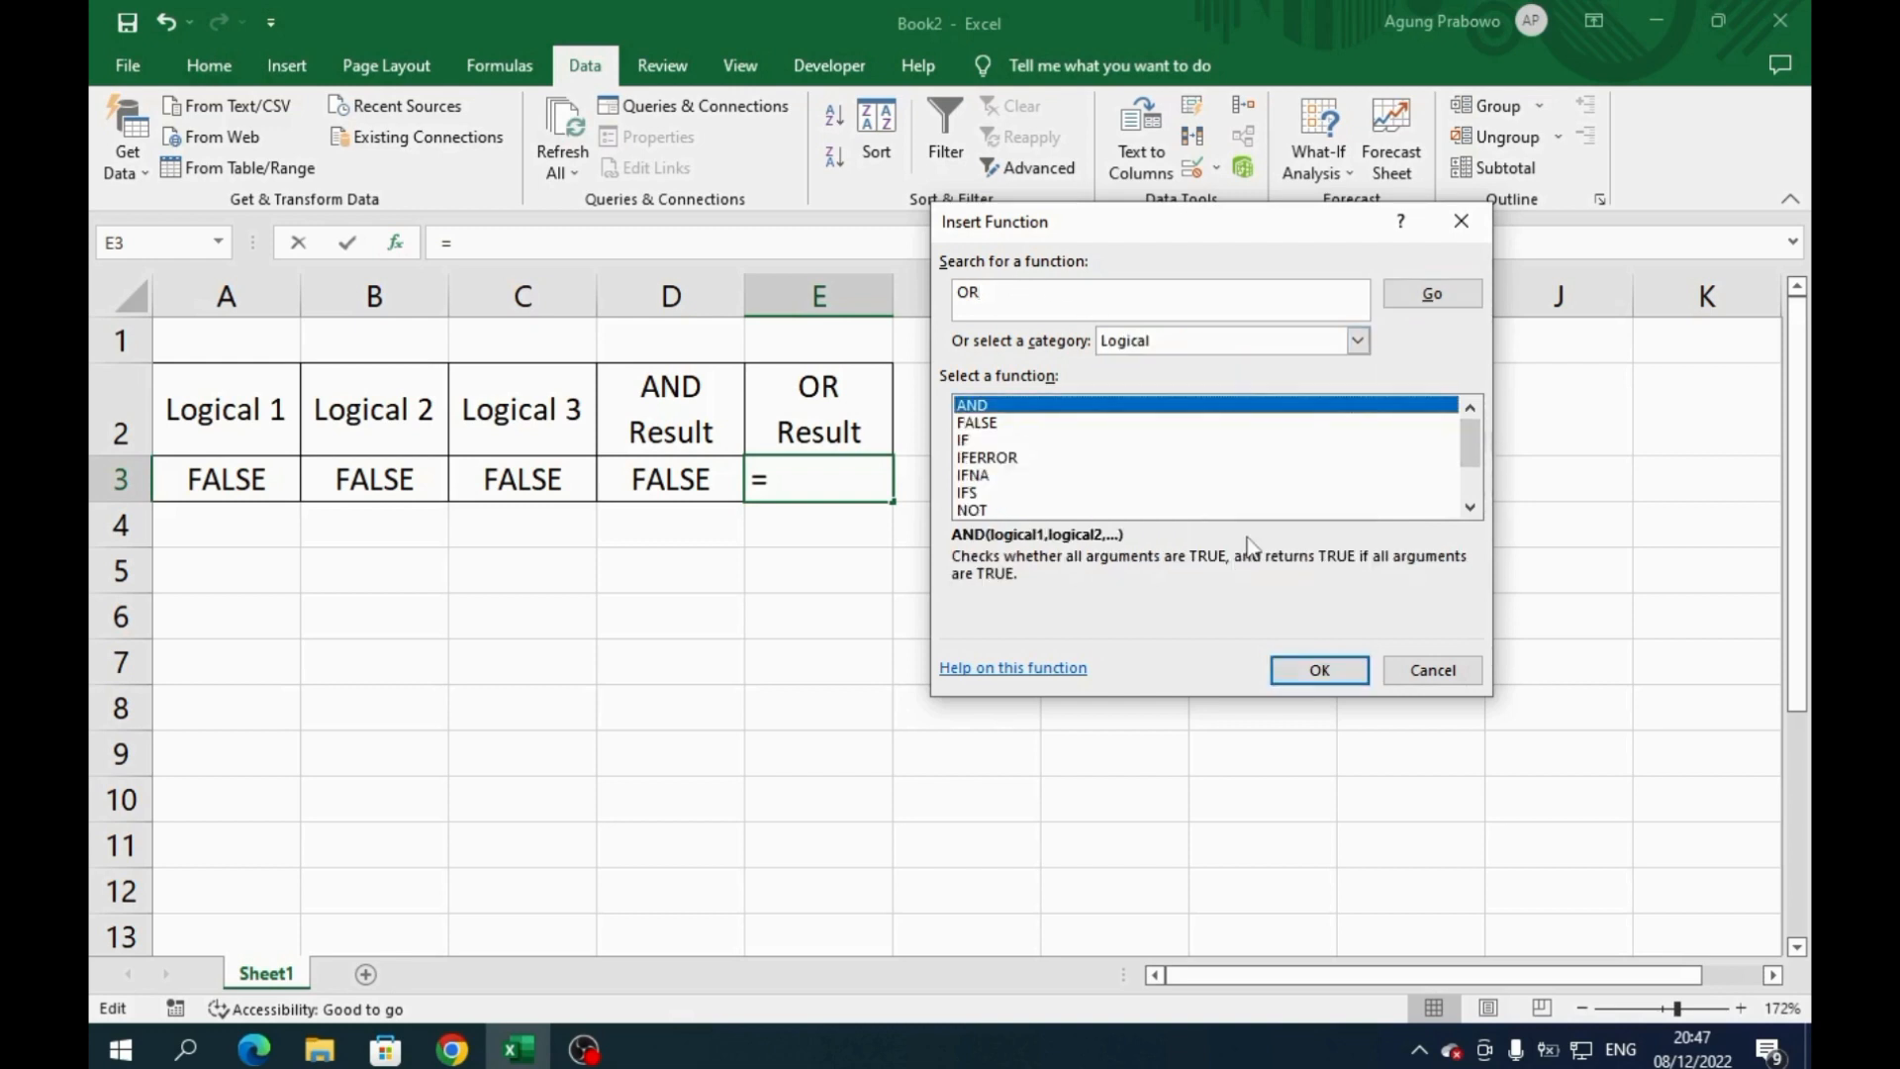
pyautogui.doubleClick(1470, 506)
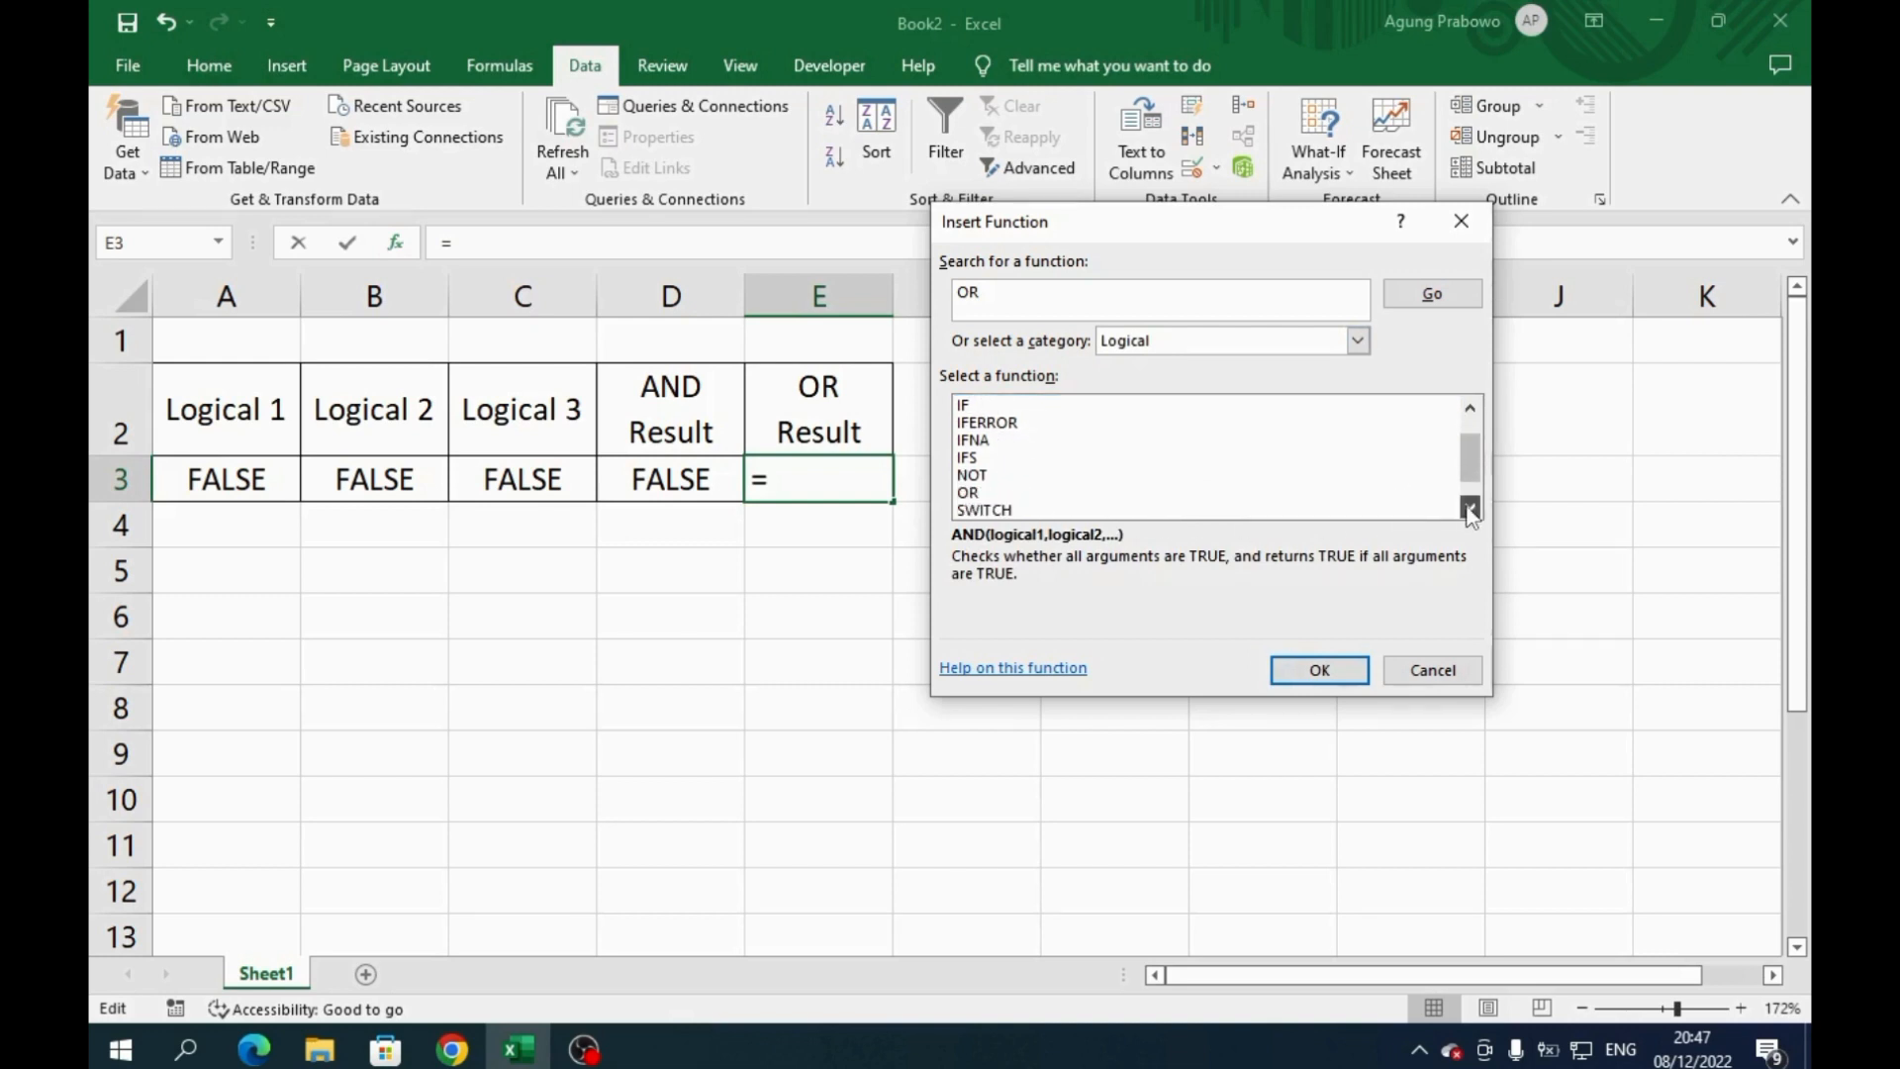
pyautogui.click(967, 493)
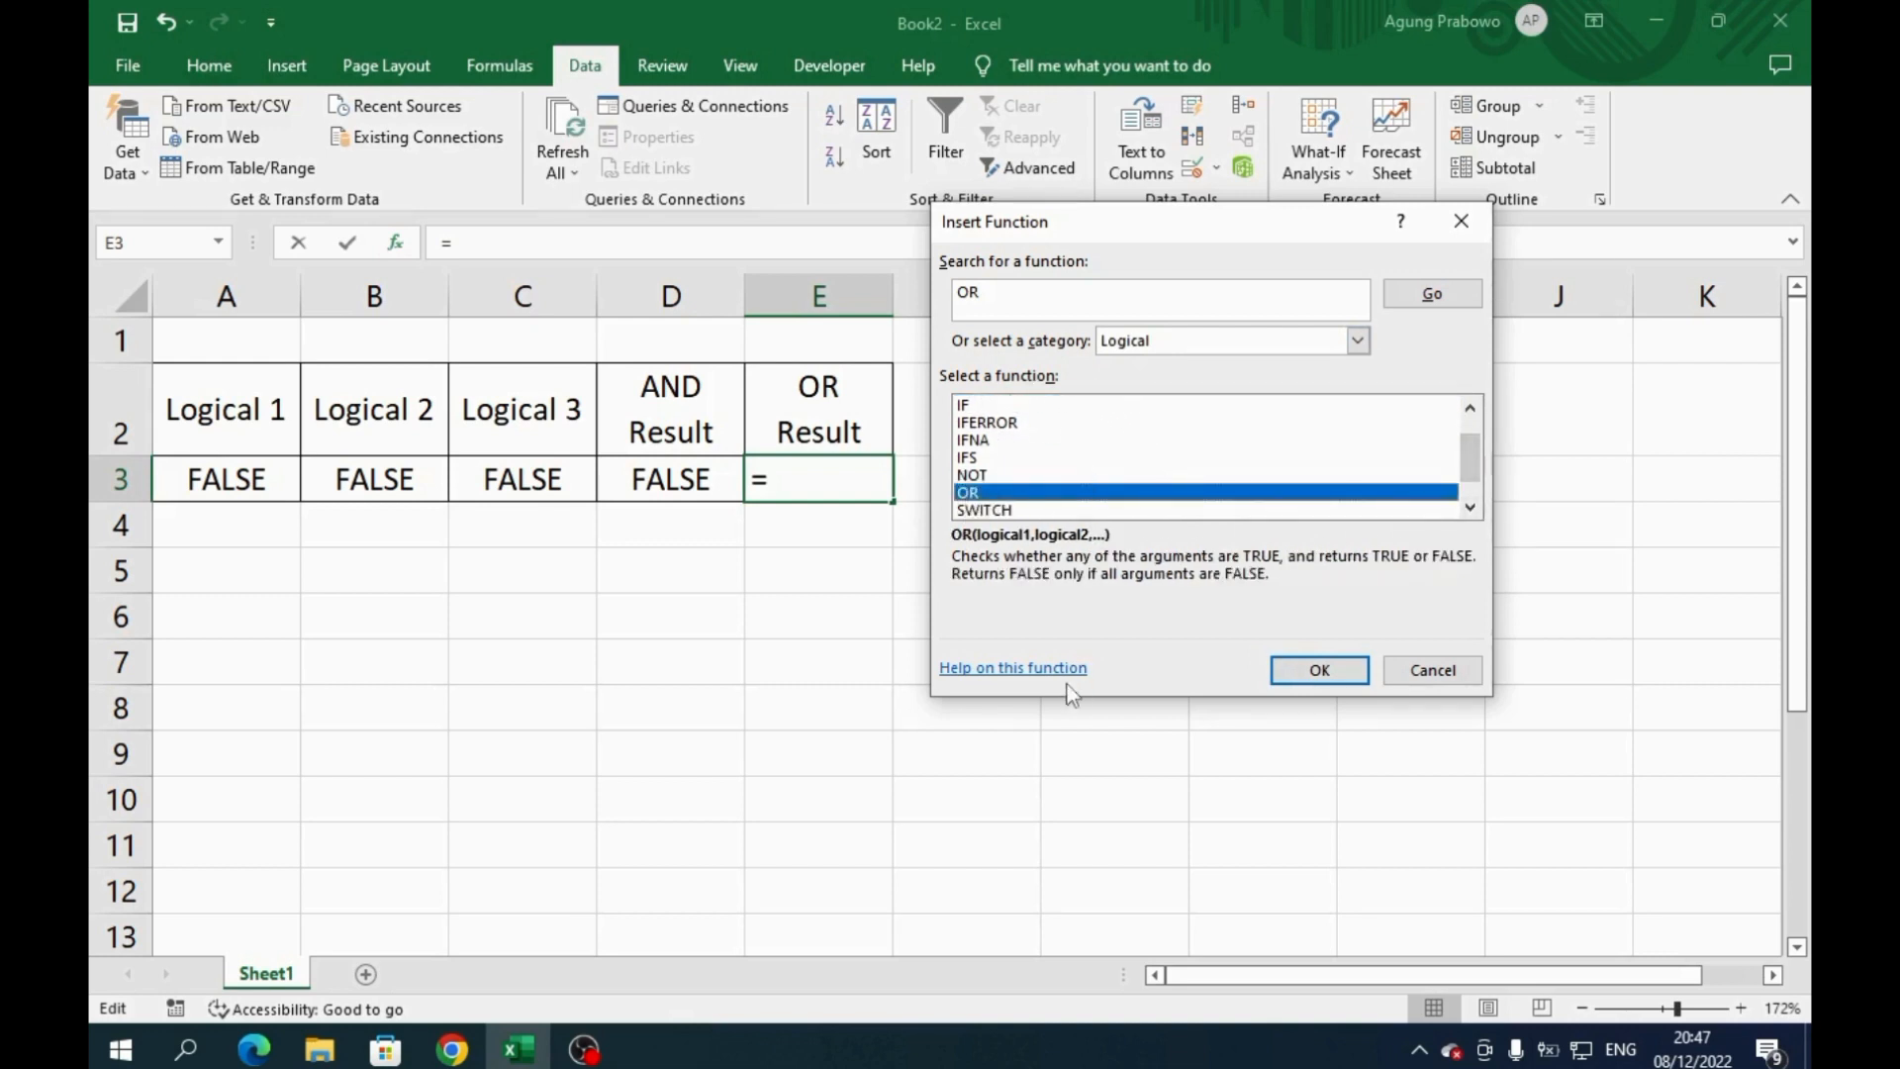
# Step: Open the online help for the OR function and read through its description and formula examples
pyautogui.click(1030, 679)
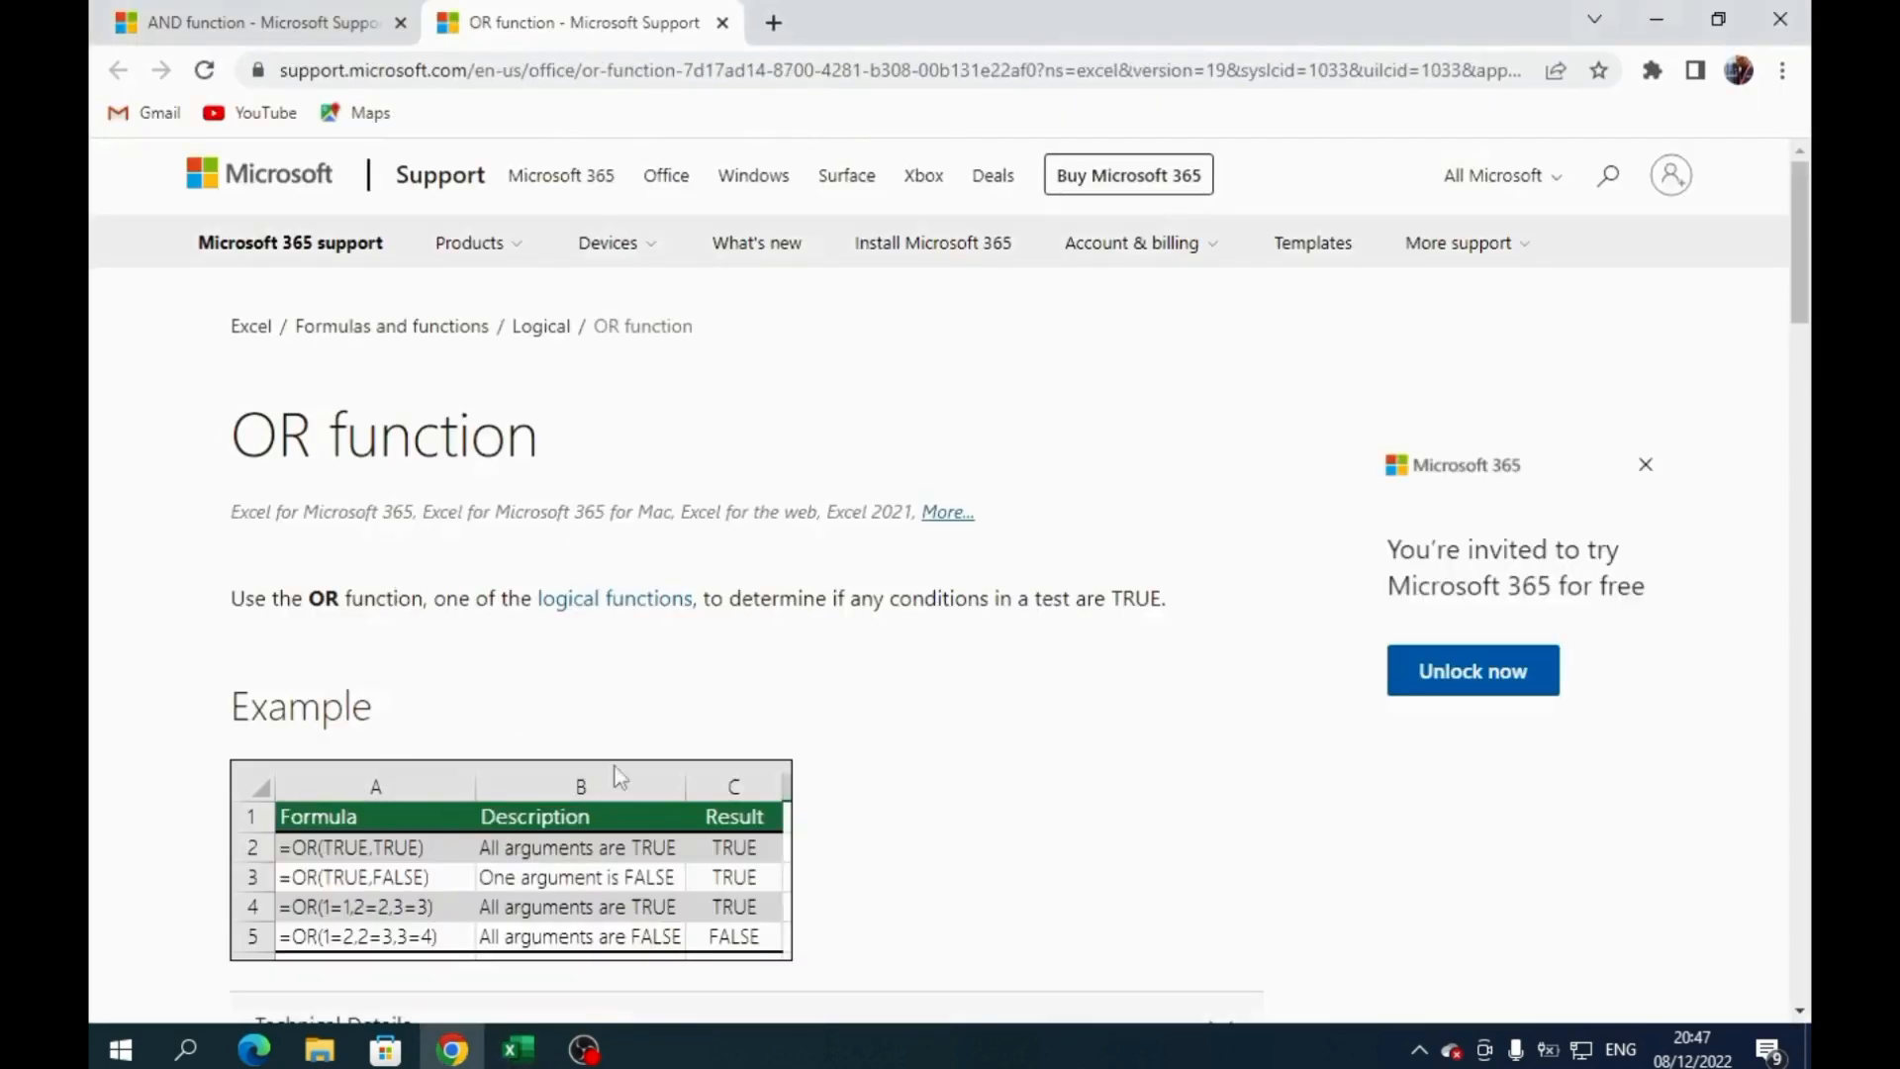
pyautogui.scroll(-3, 950, 579)
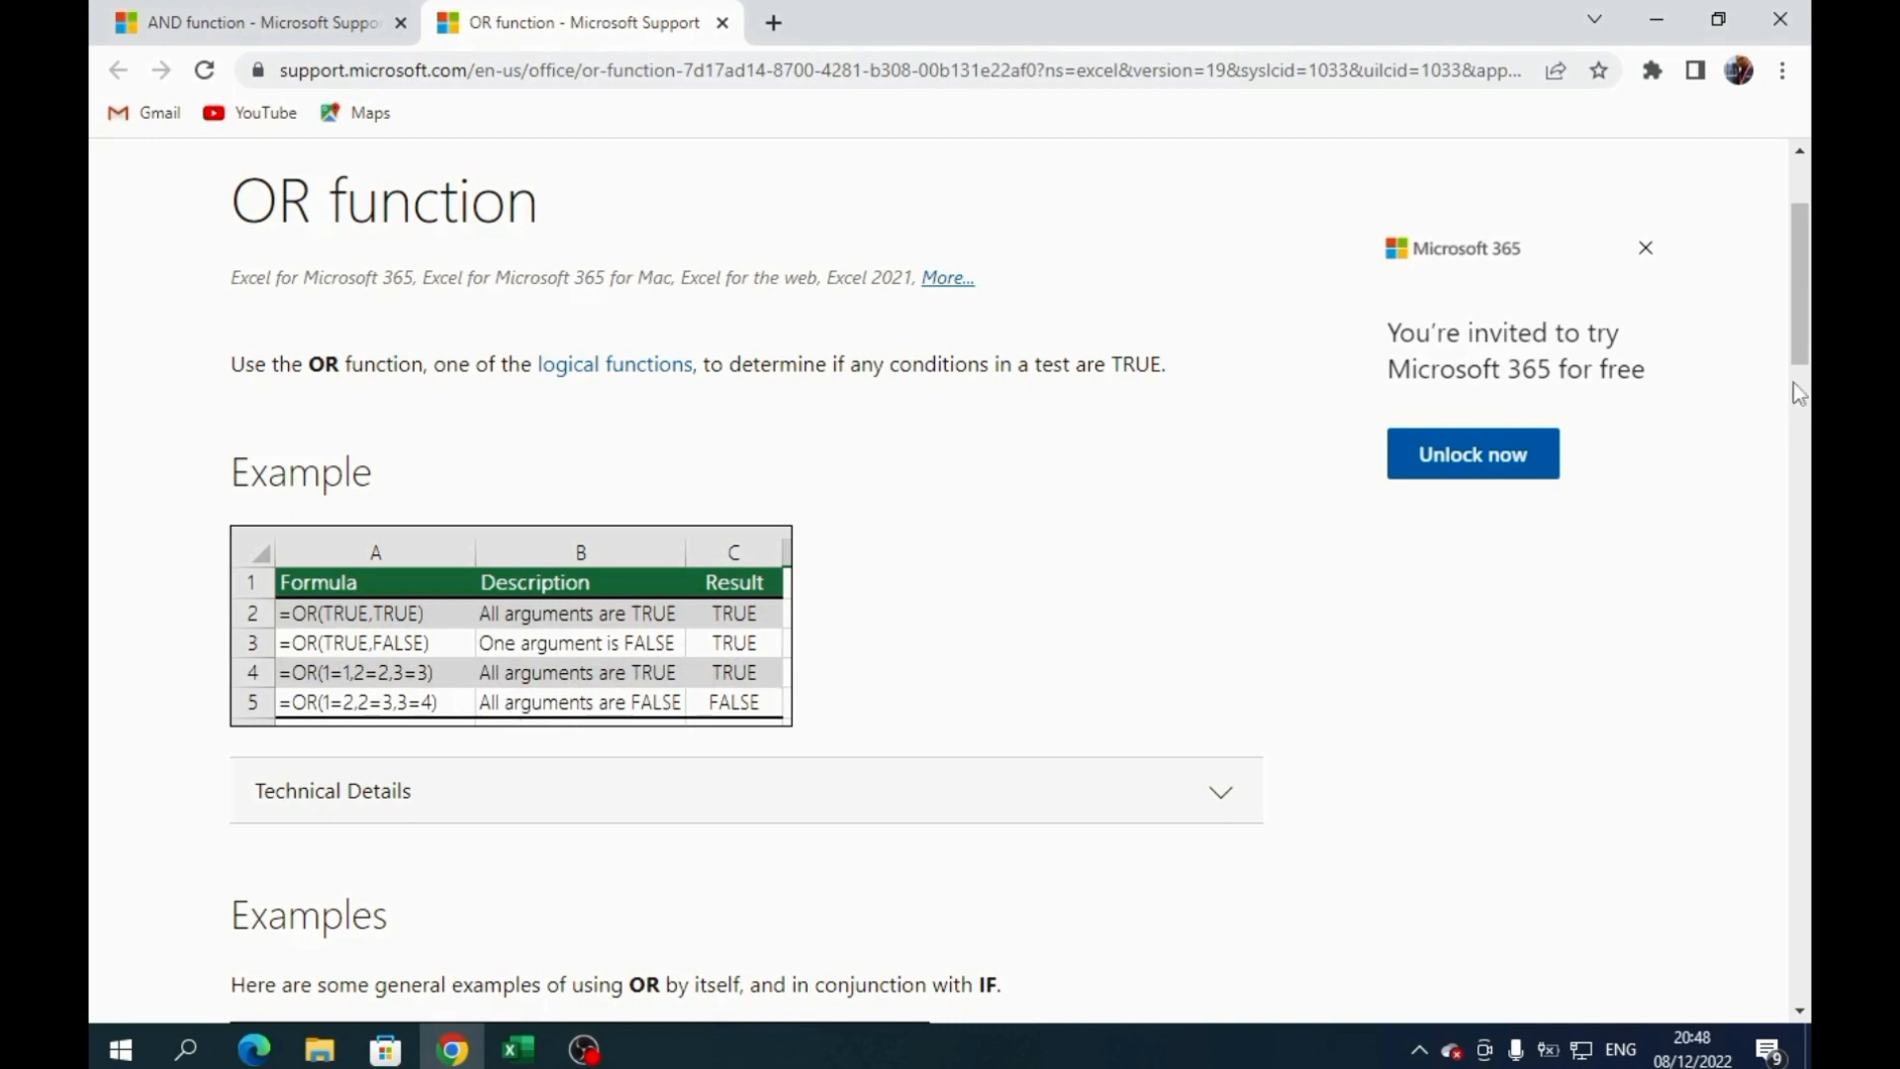
pyautogui.scroll(-6, 1799, 394)
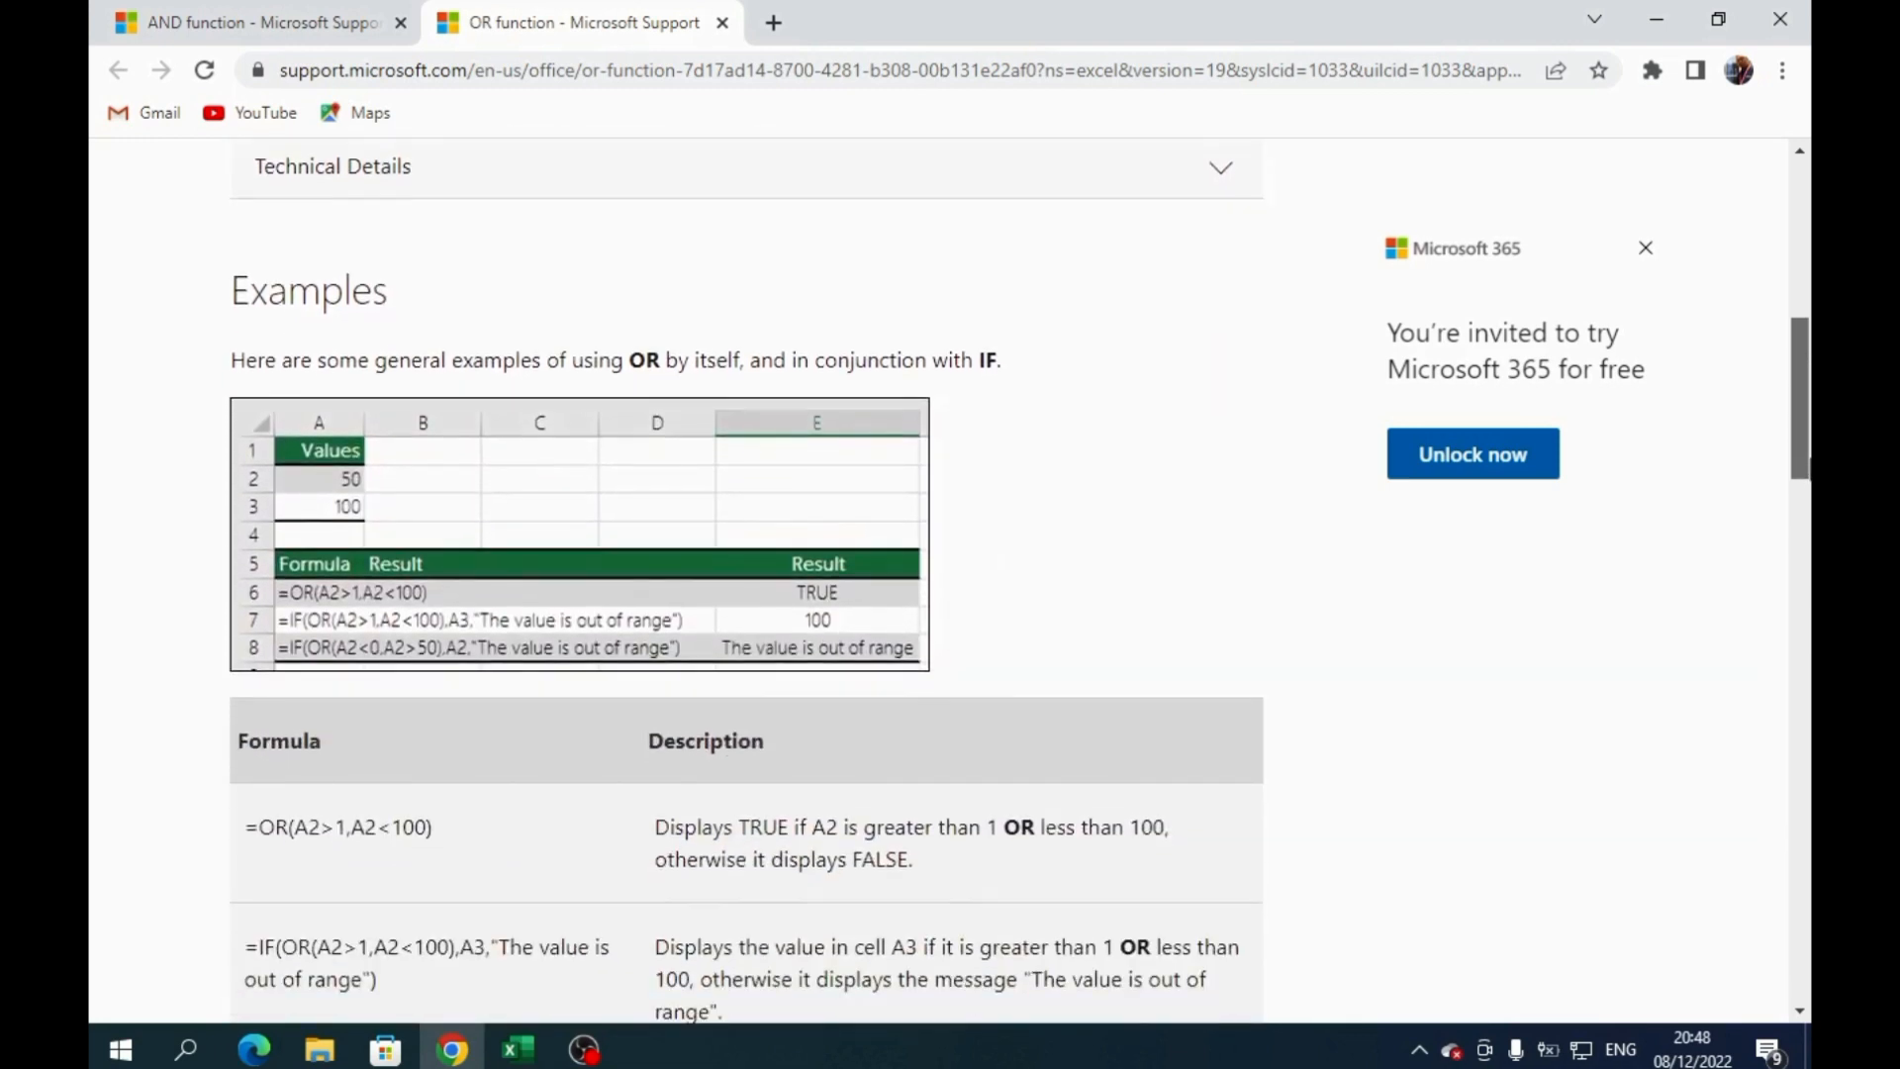
pyautogui.moveTo(1809, 460); pyautogui.dragTo(1809, 467)
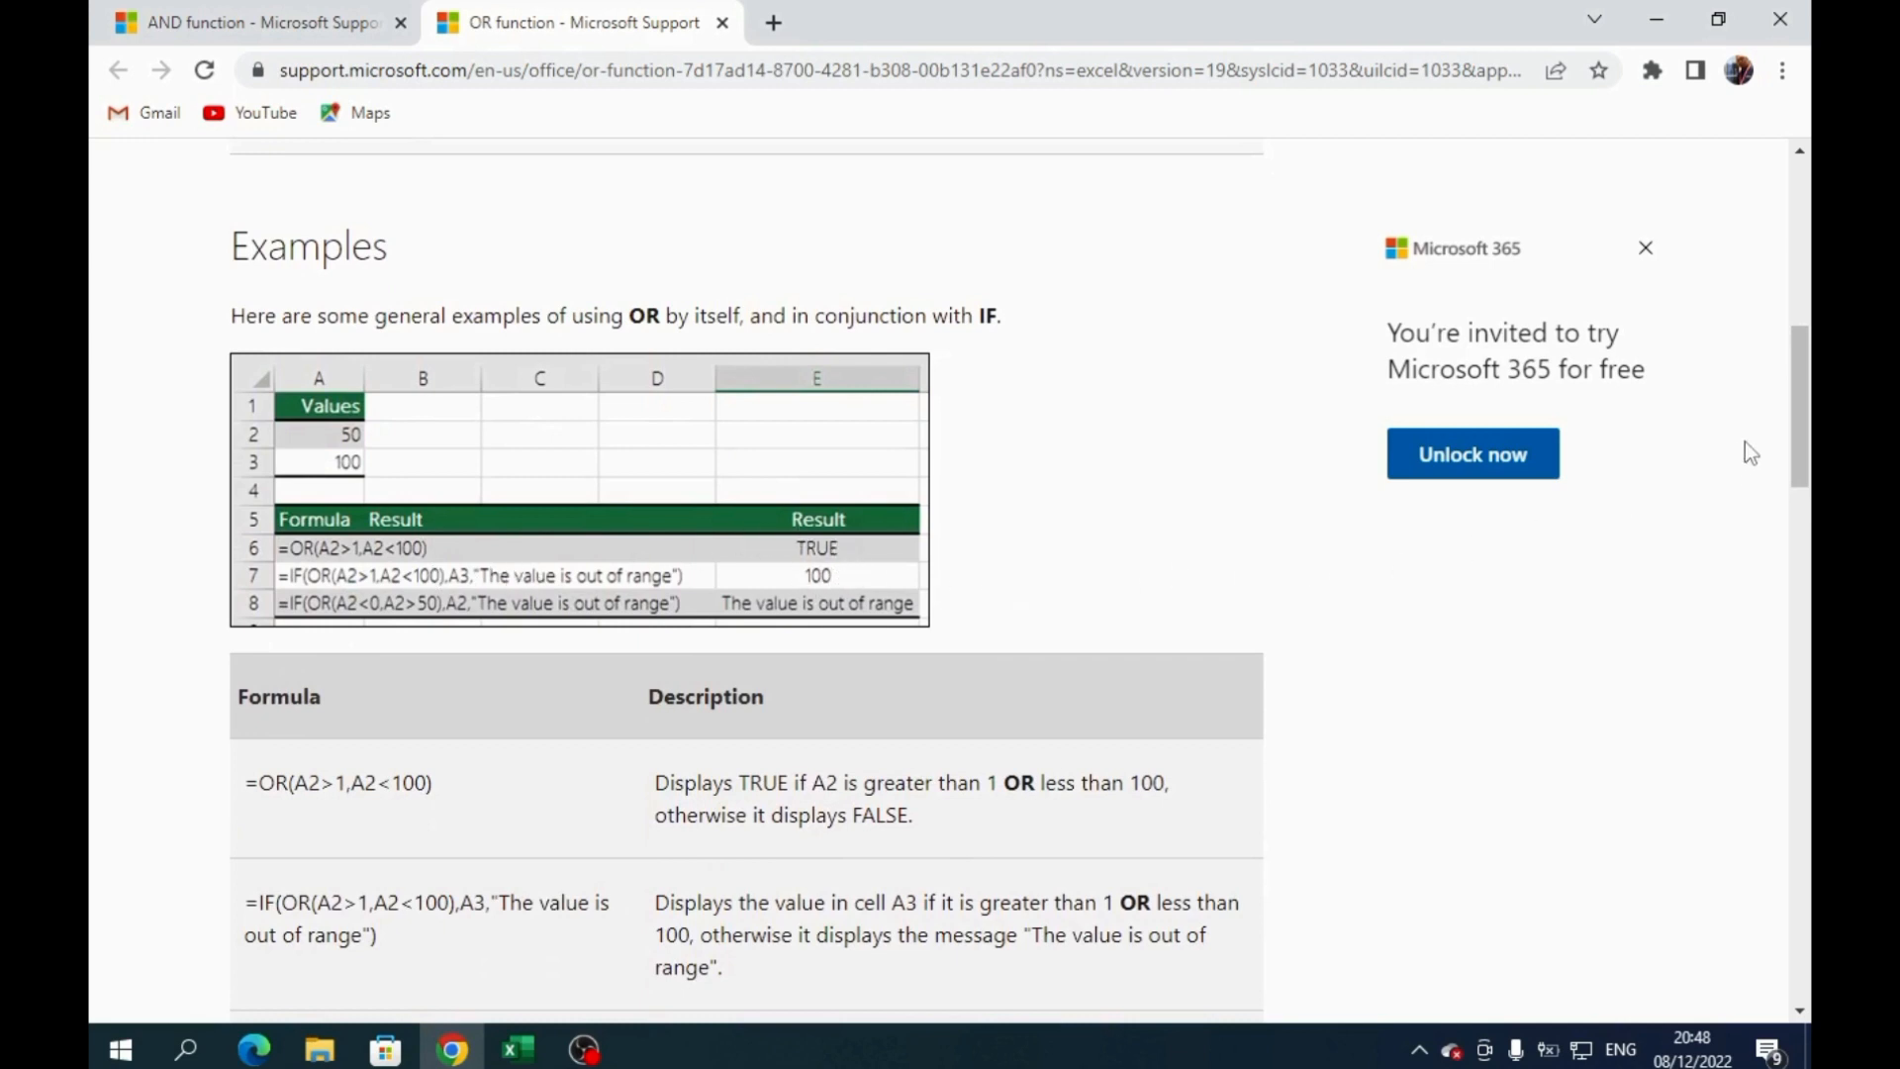
pyautogui.moveTo(1791, 451); pyautogui.dragTo(1789, 532)
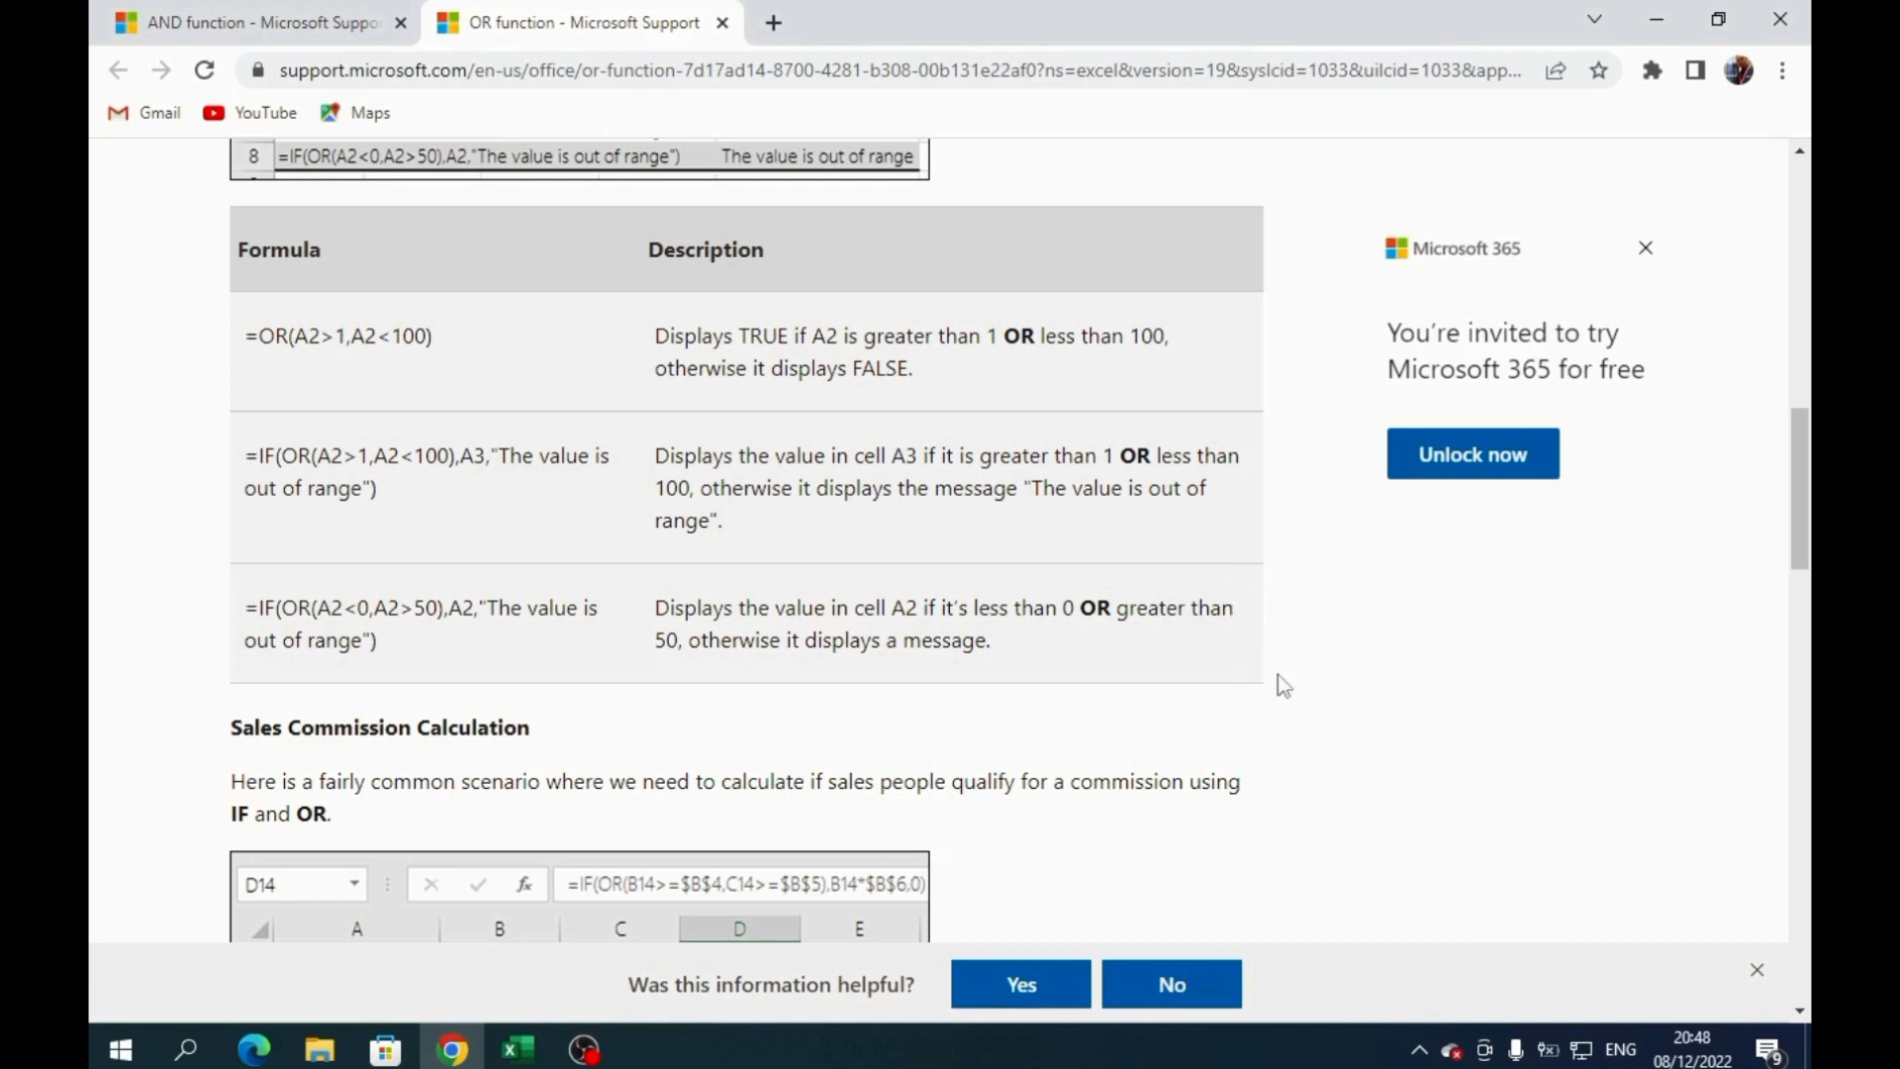
pyautogui.moveTo(1809, 584); pyautogui.dragTo(1804, 767)
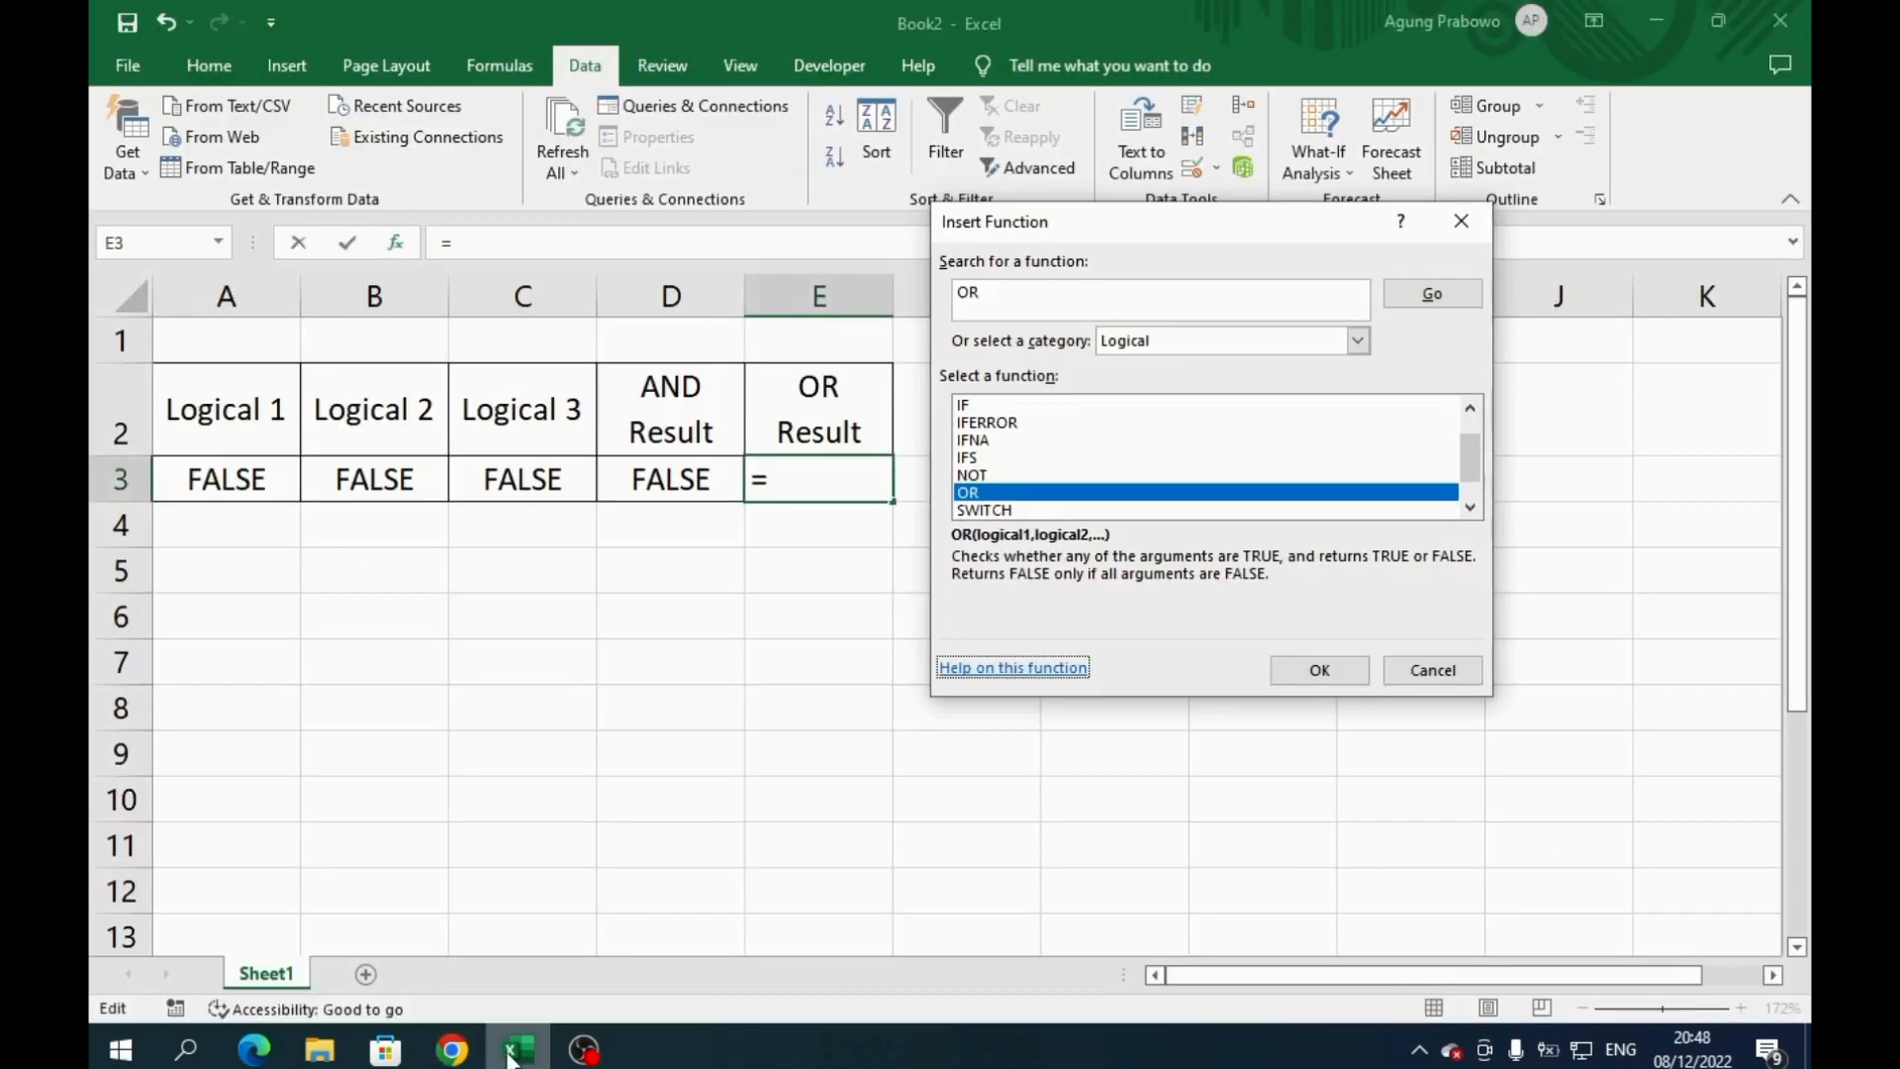
# Step: Back in Excel, insert the OR function in E3 with A3, B3 and C3 as its three logical arguments
pyautogui.click(517, 1049)
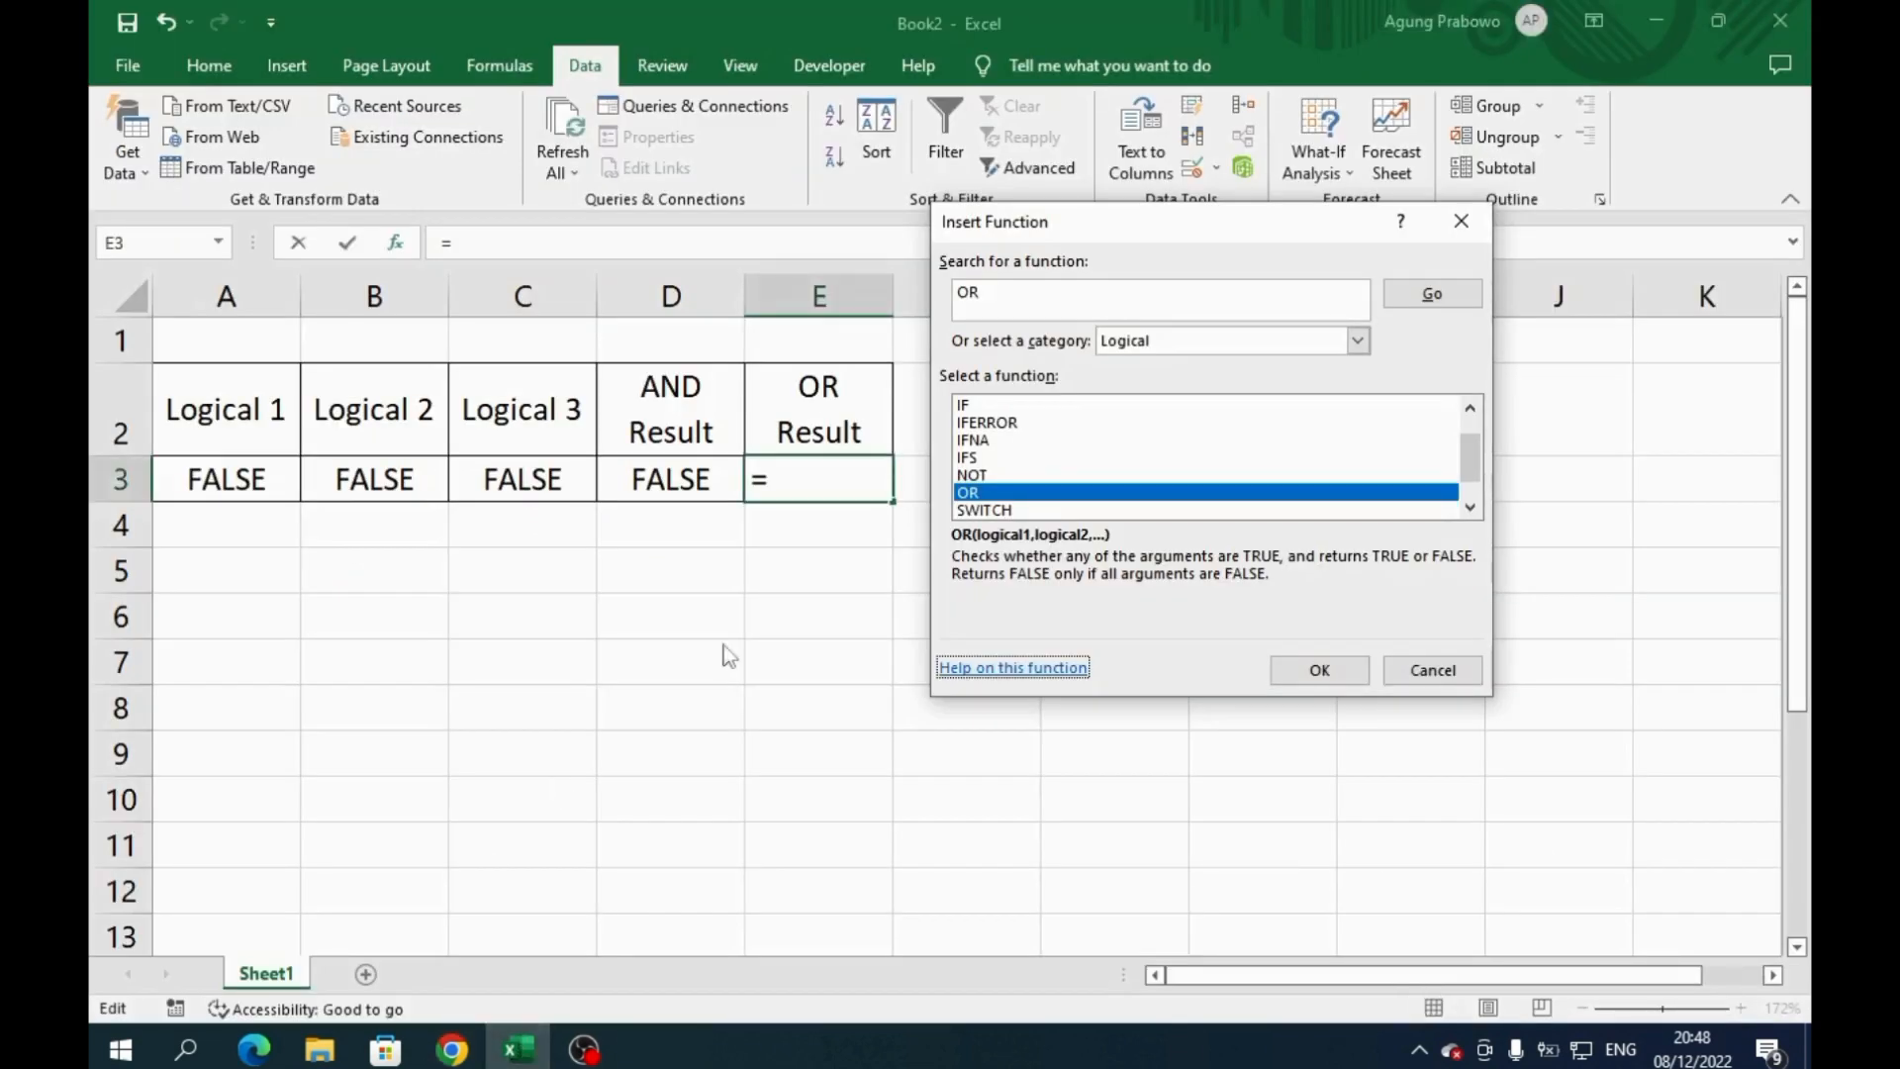
pyautogui.click(1316, 668)
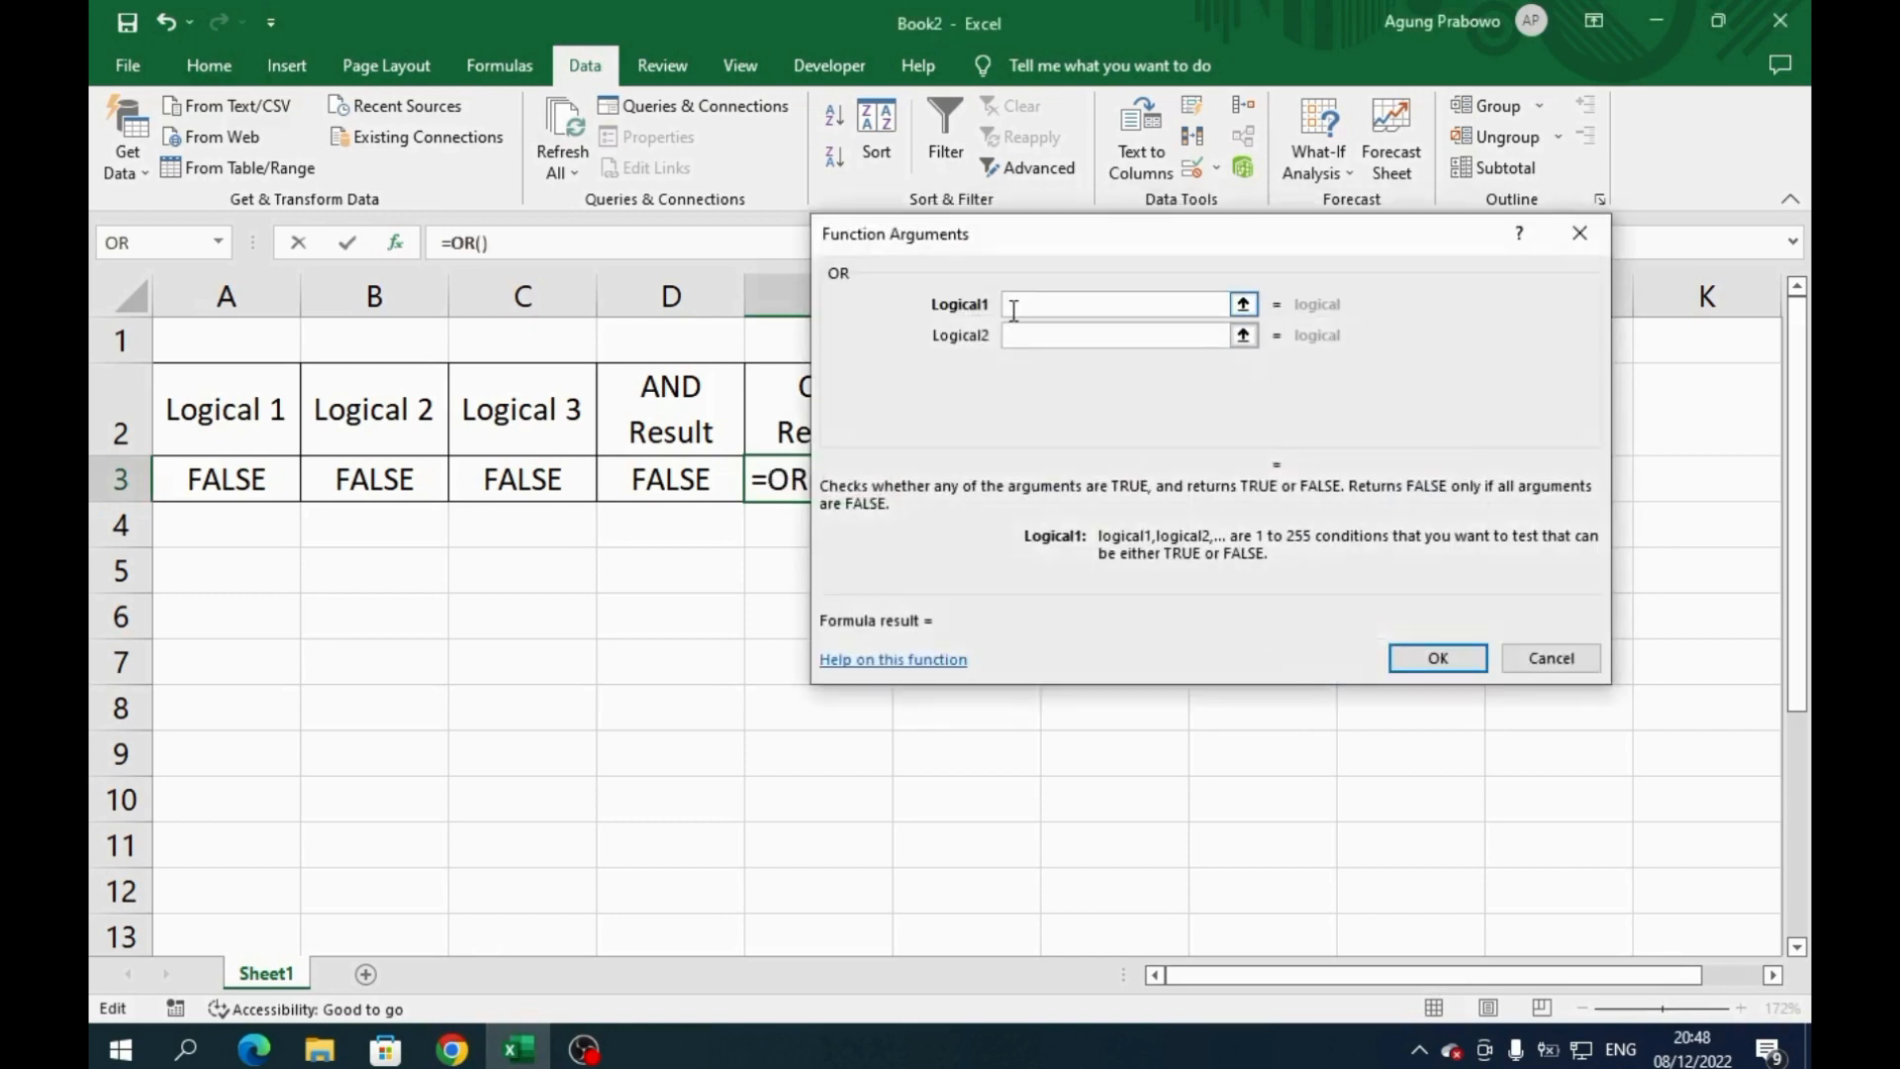
pyautogui.click(230, 481)
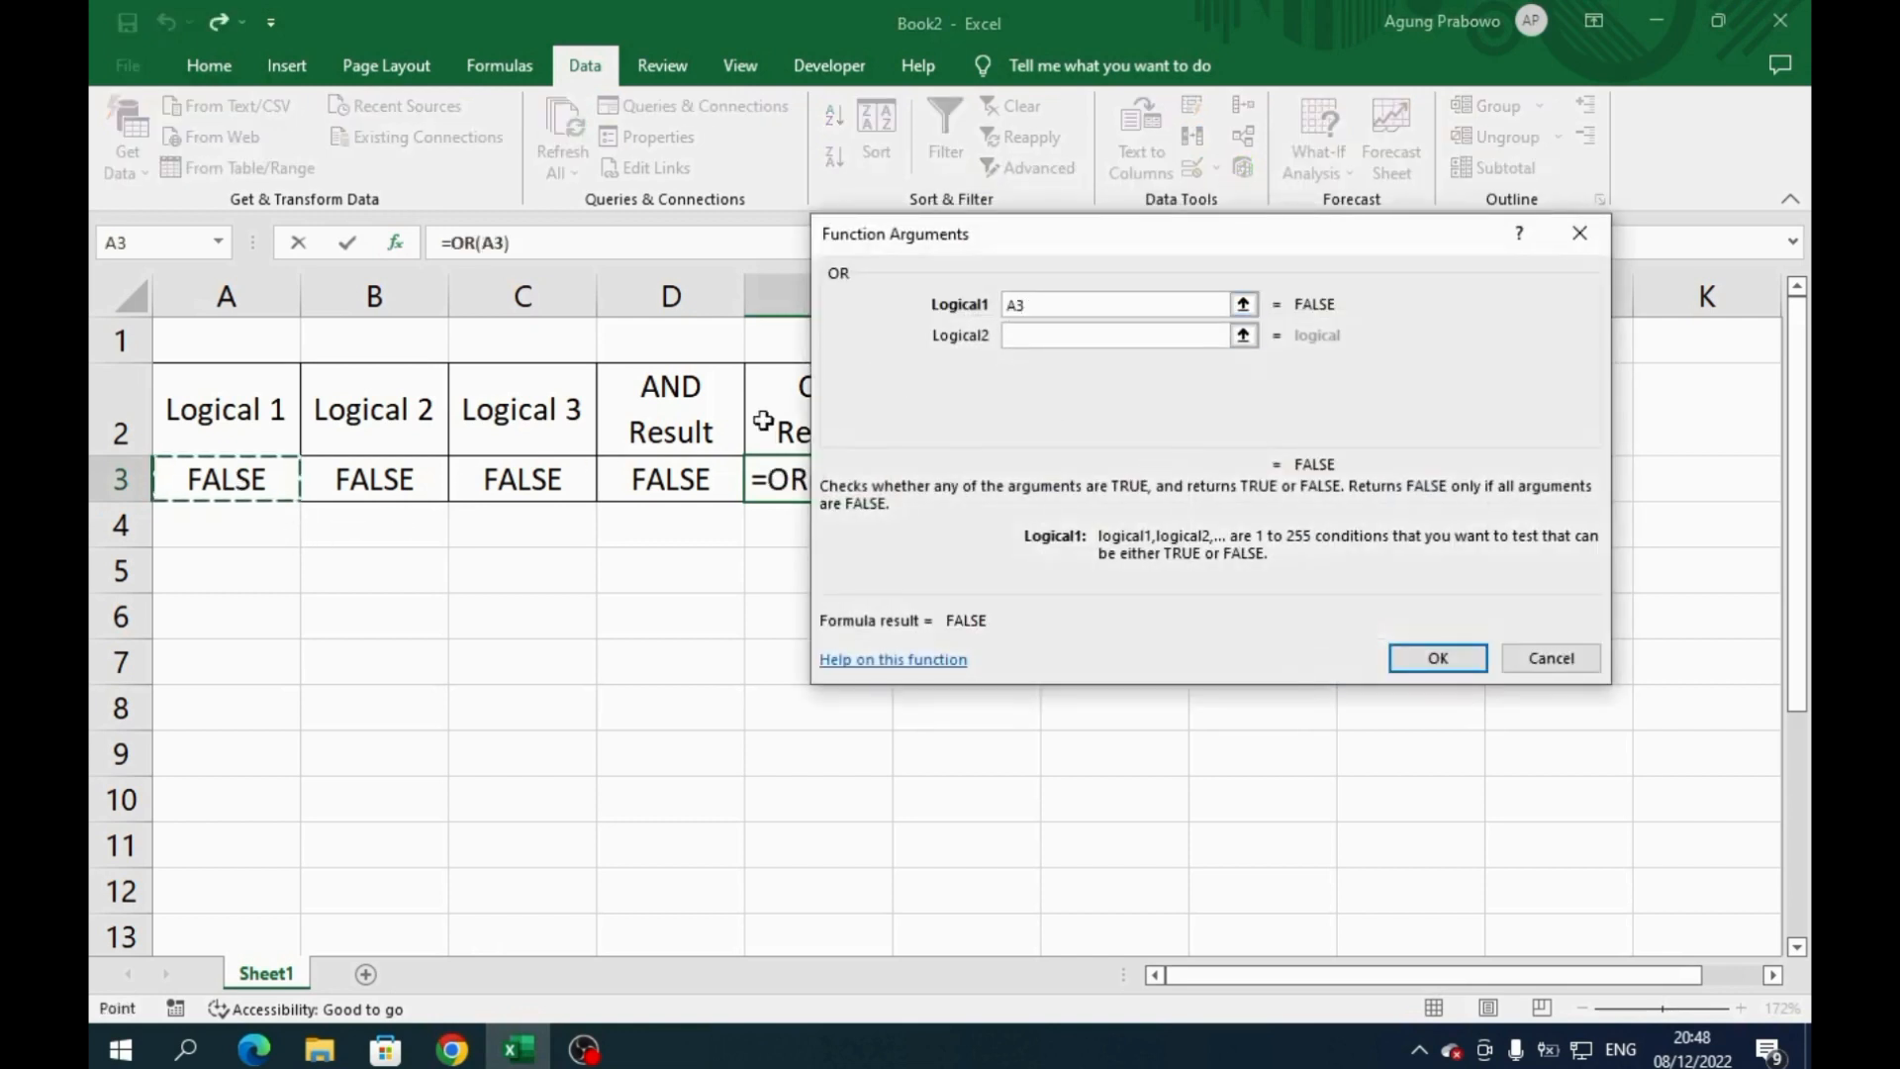
pyautogui.click(1041, 337)
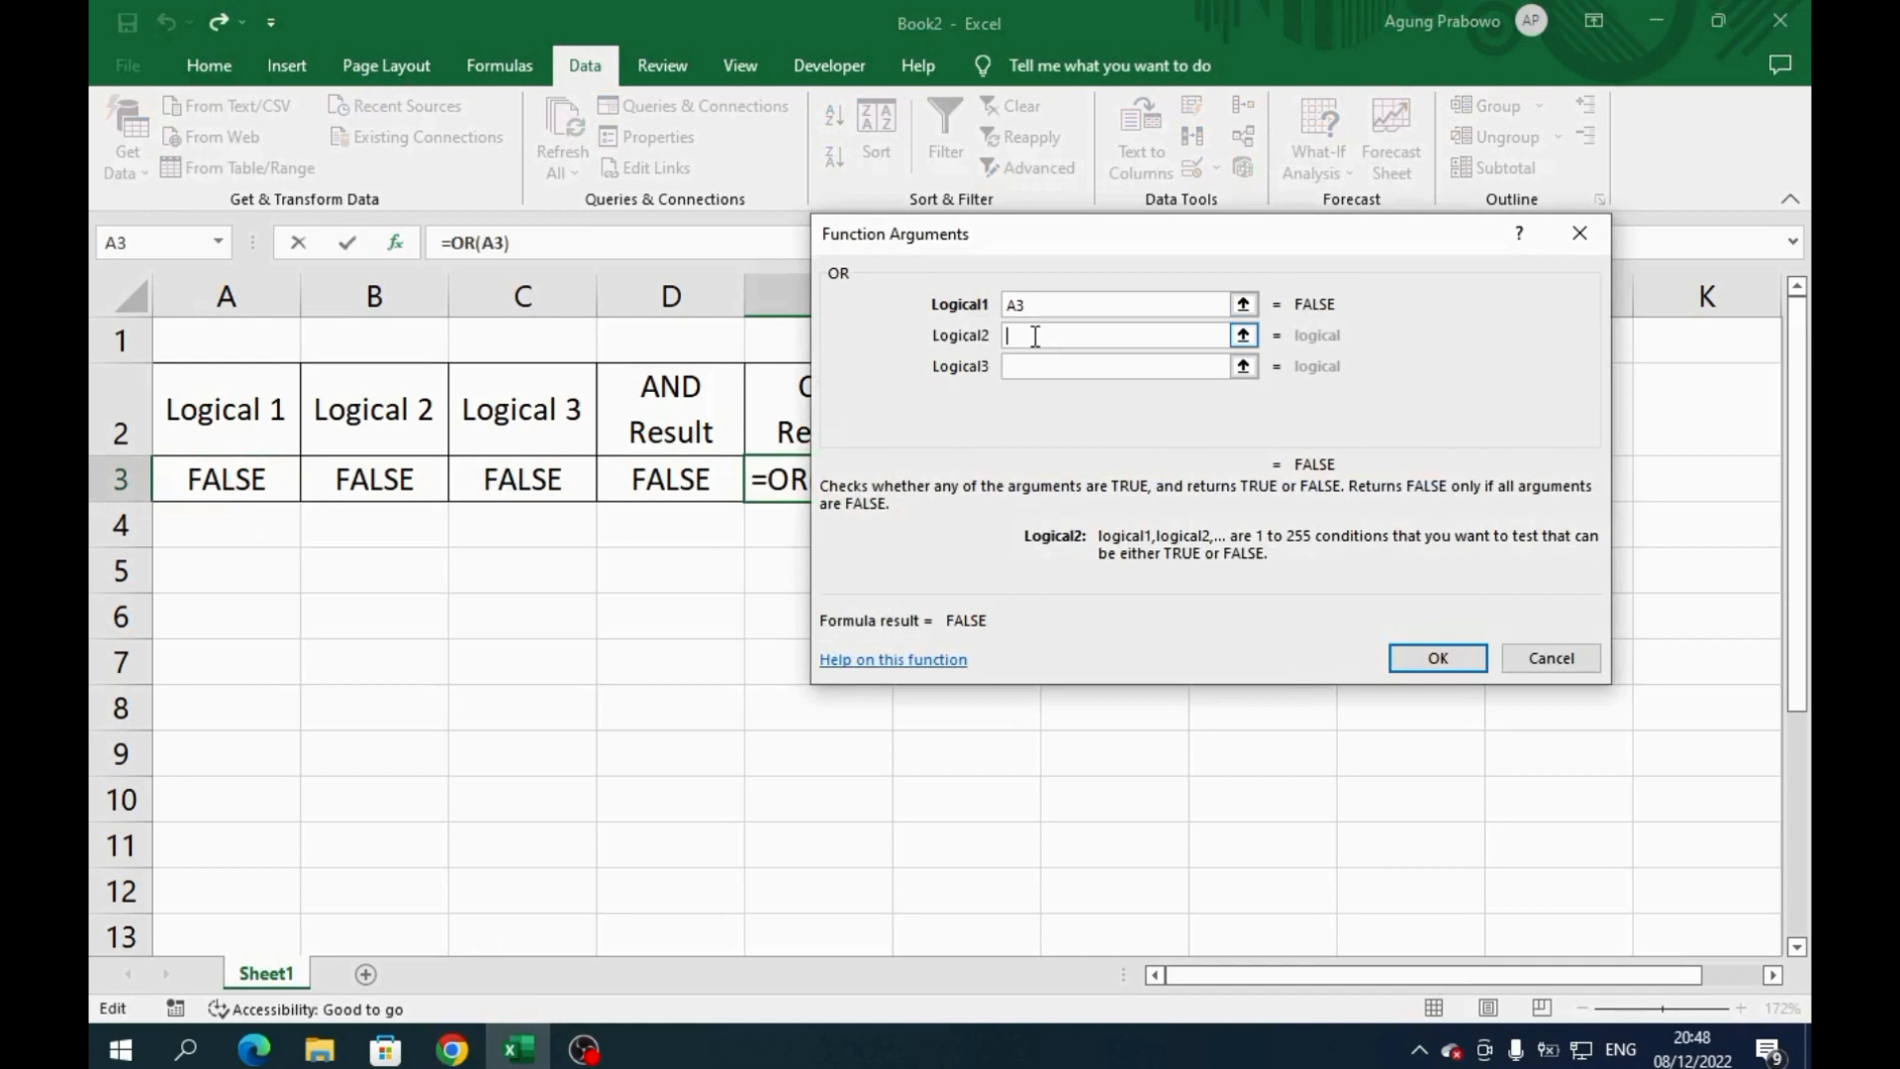
pyautogui.click(381, 480)
pyautogui.click(1056, 368)
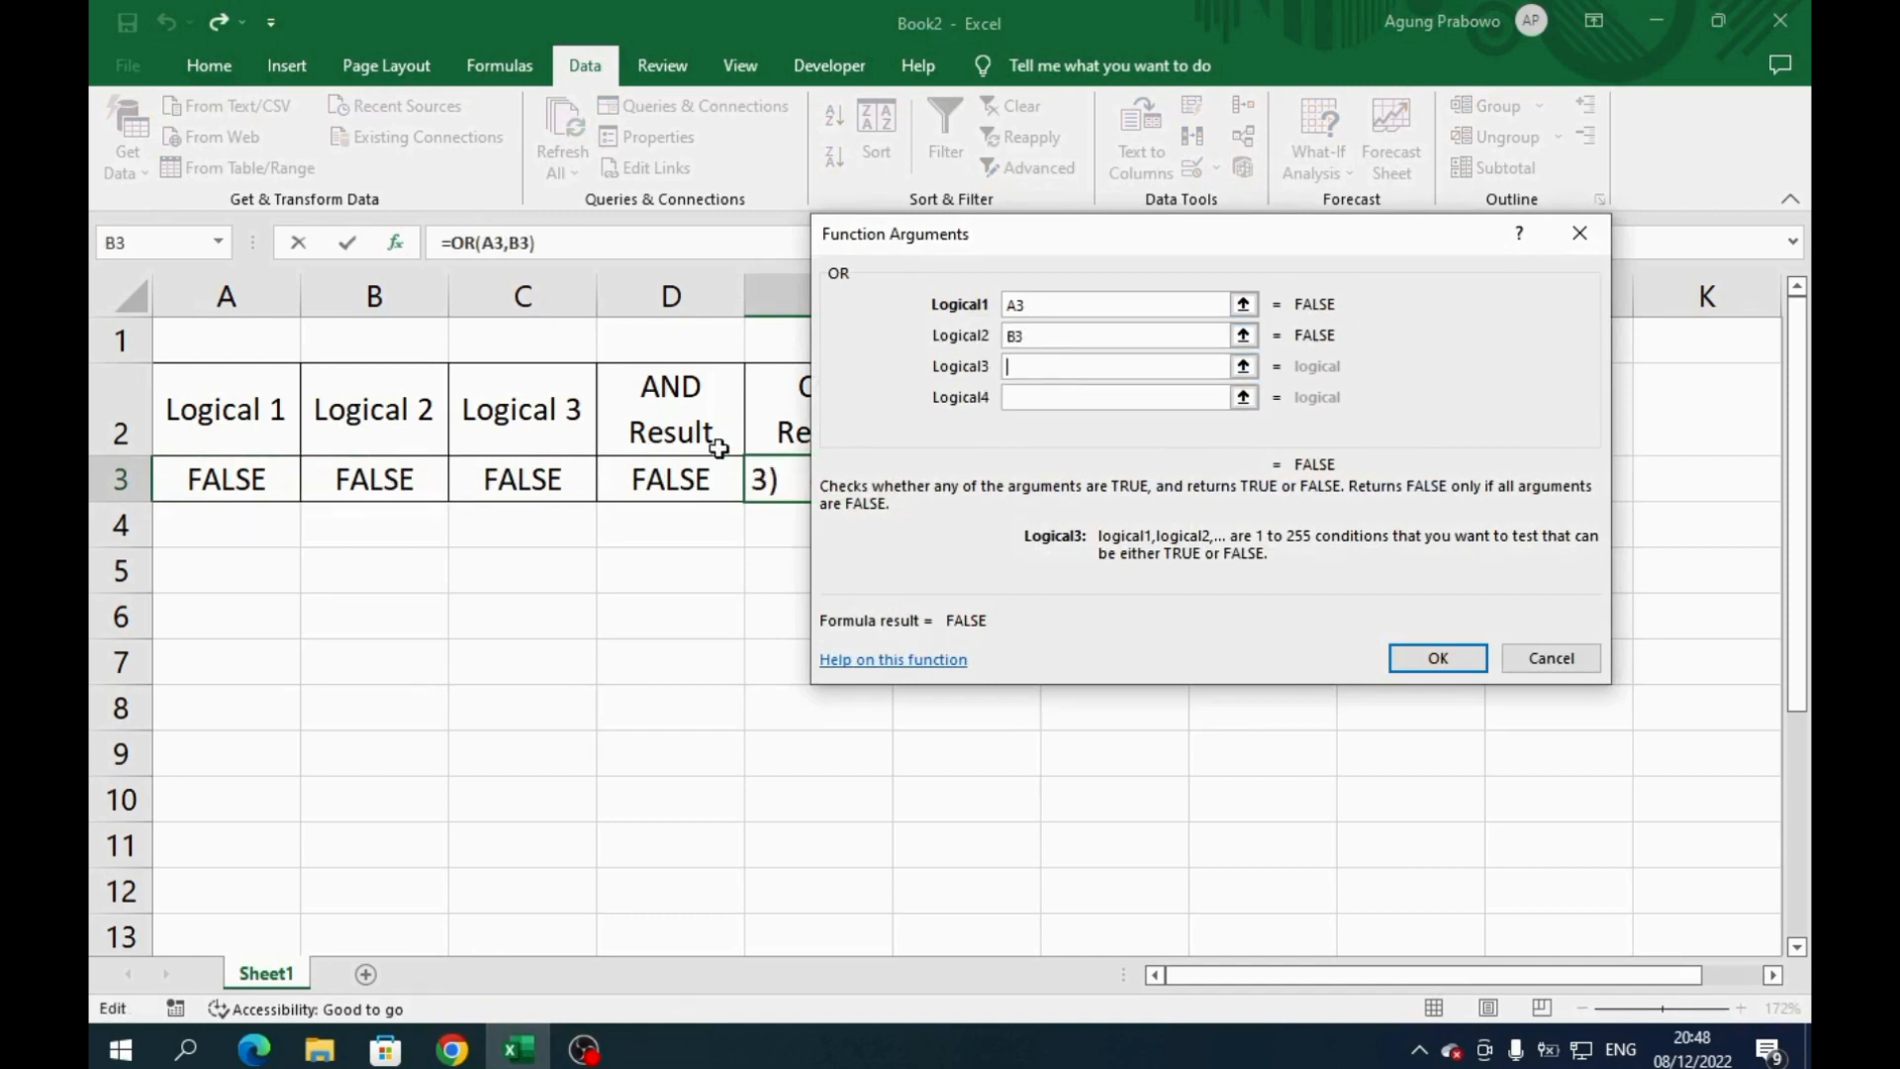
pyautogui.click(554, 480)
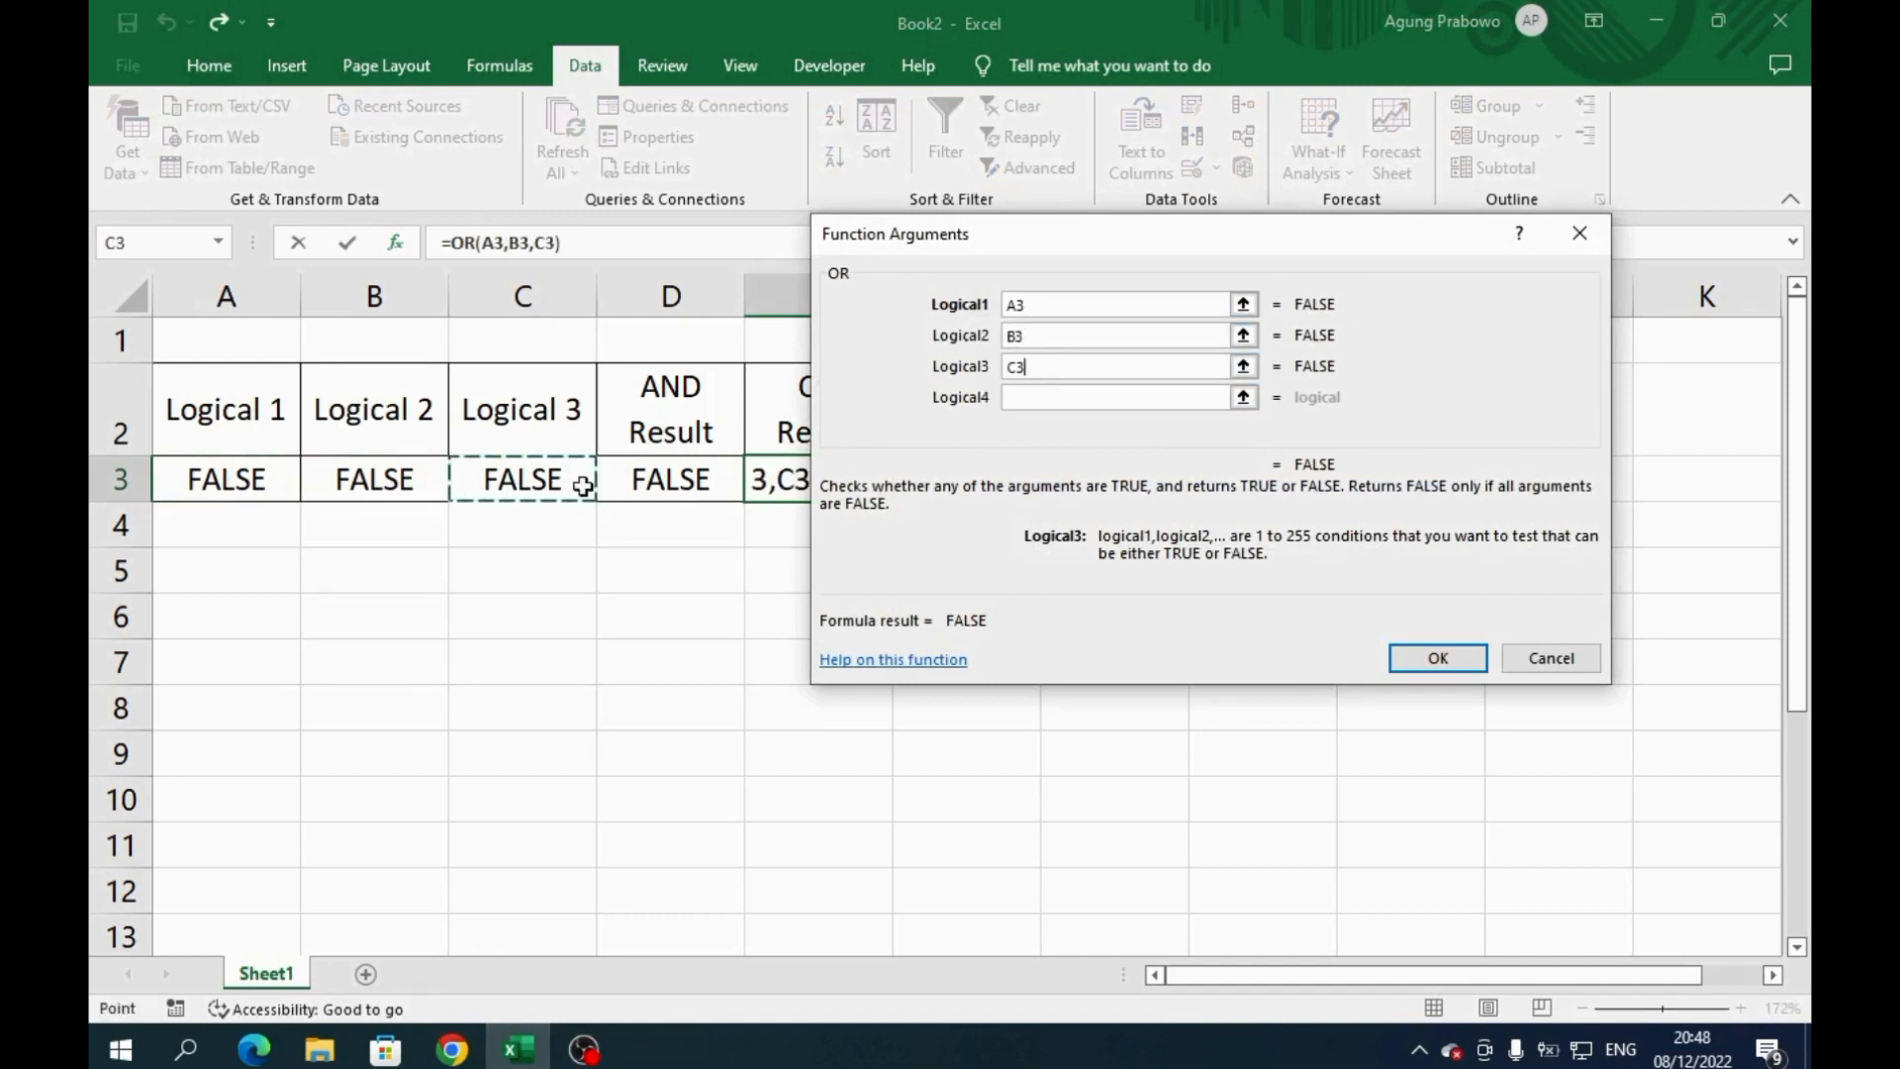
pyautogui.click(1438, 657)
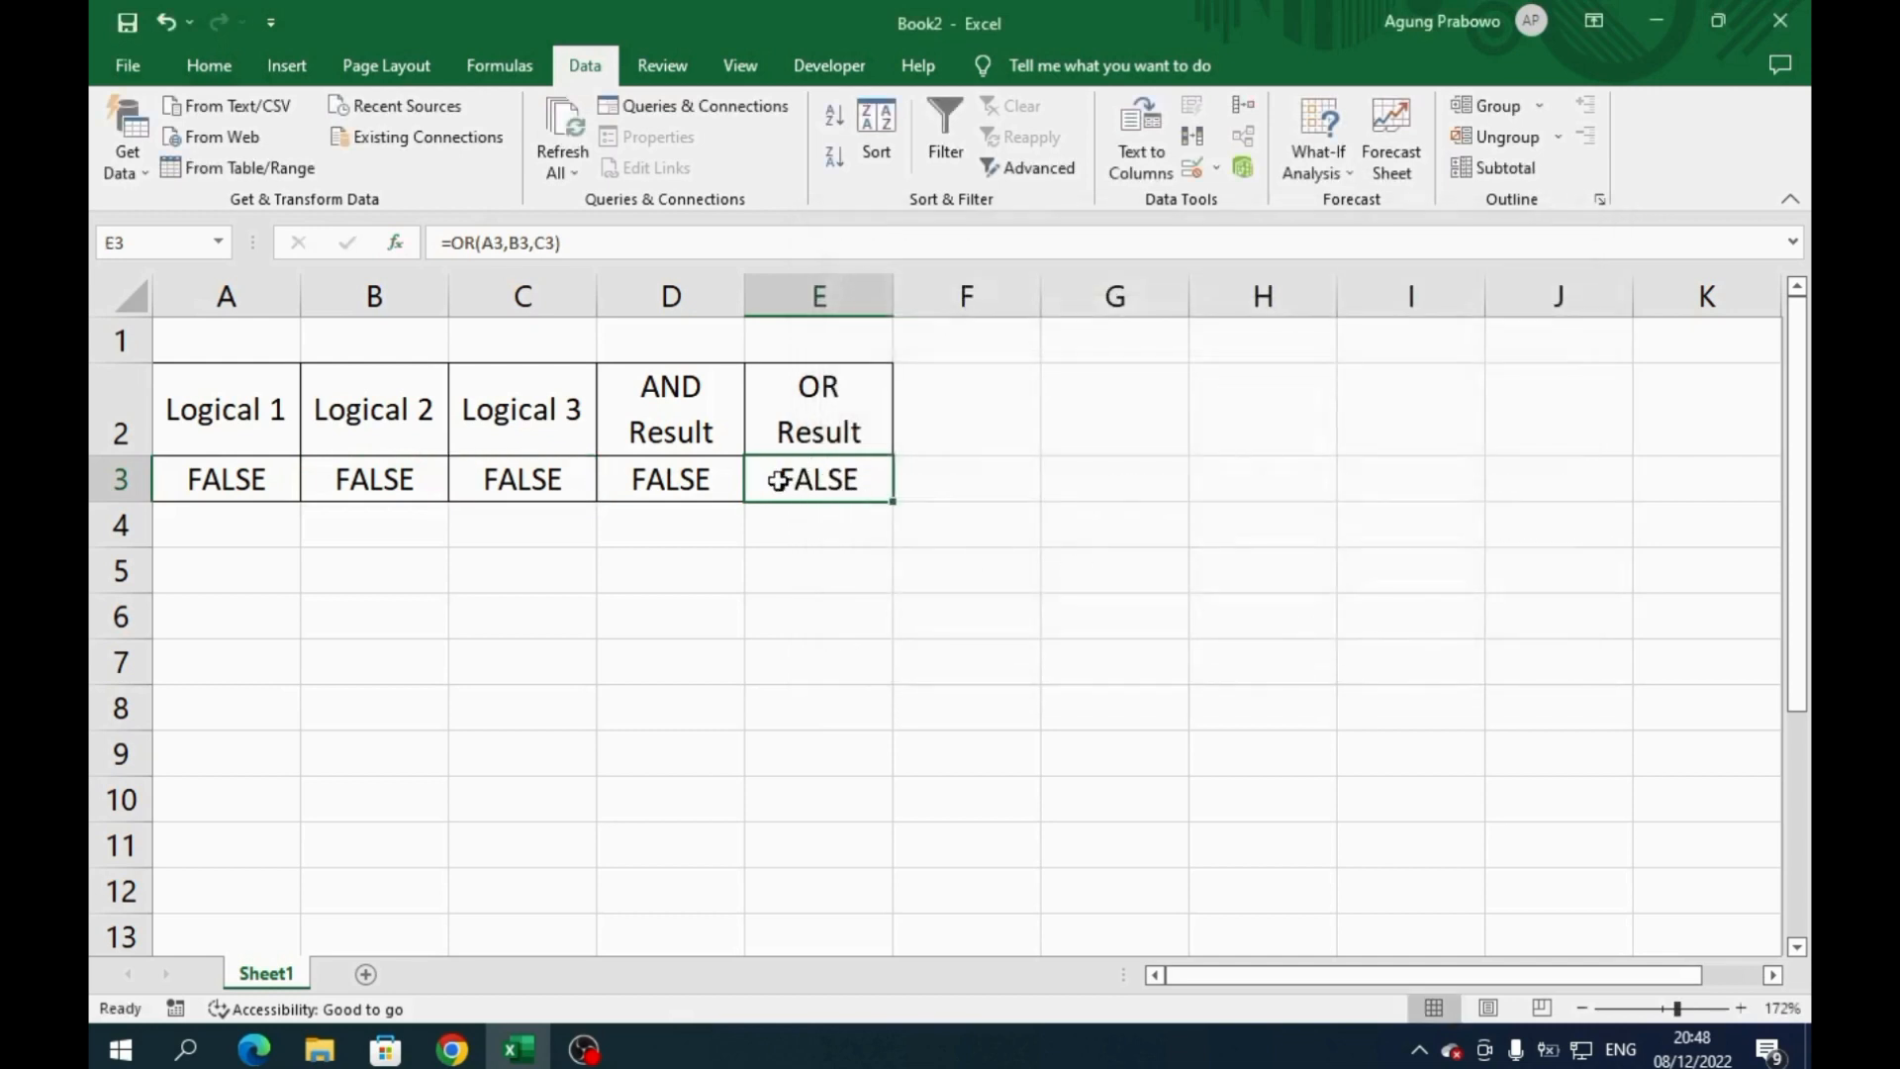
# Step: Test the formulas by switching the Logical 1 value in A3 to TRUE and back to FALSE
pyautogui.click(253, 482)
pyautogui.click(312, 490)
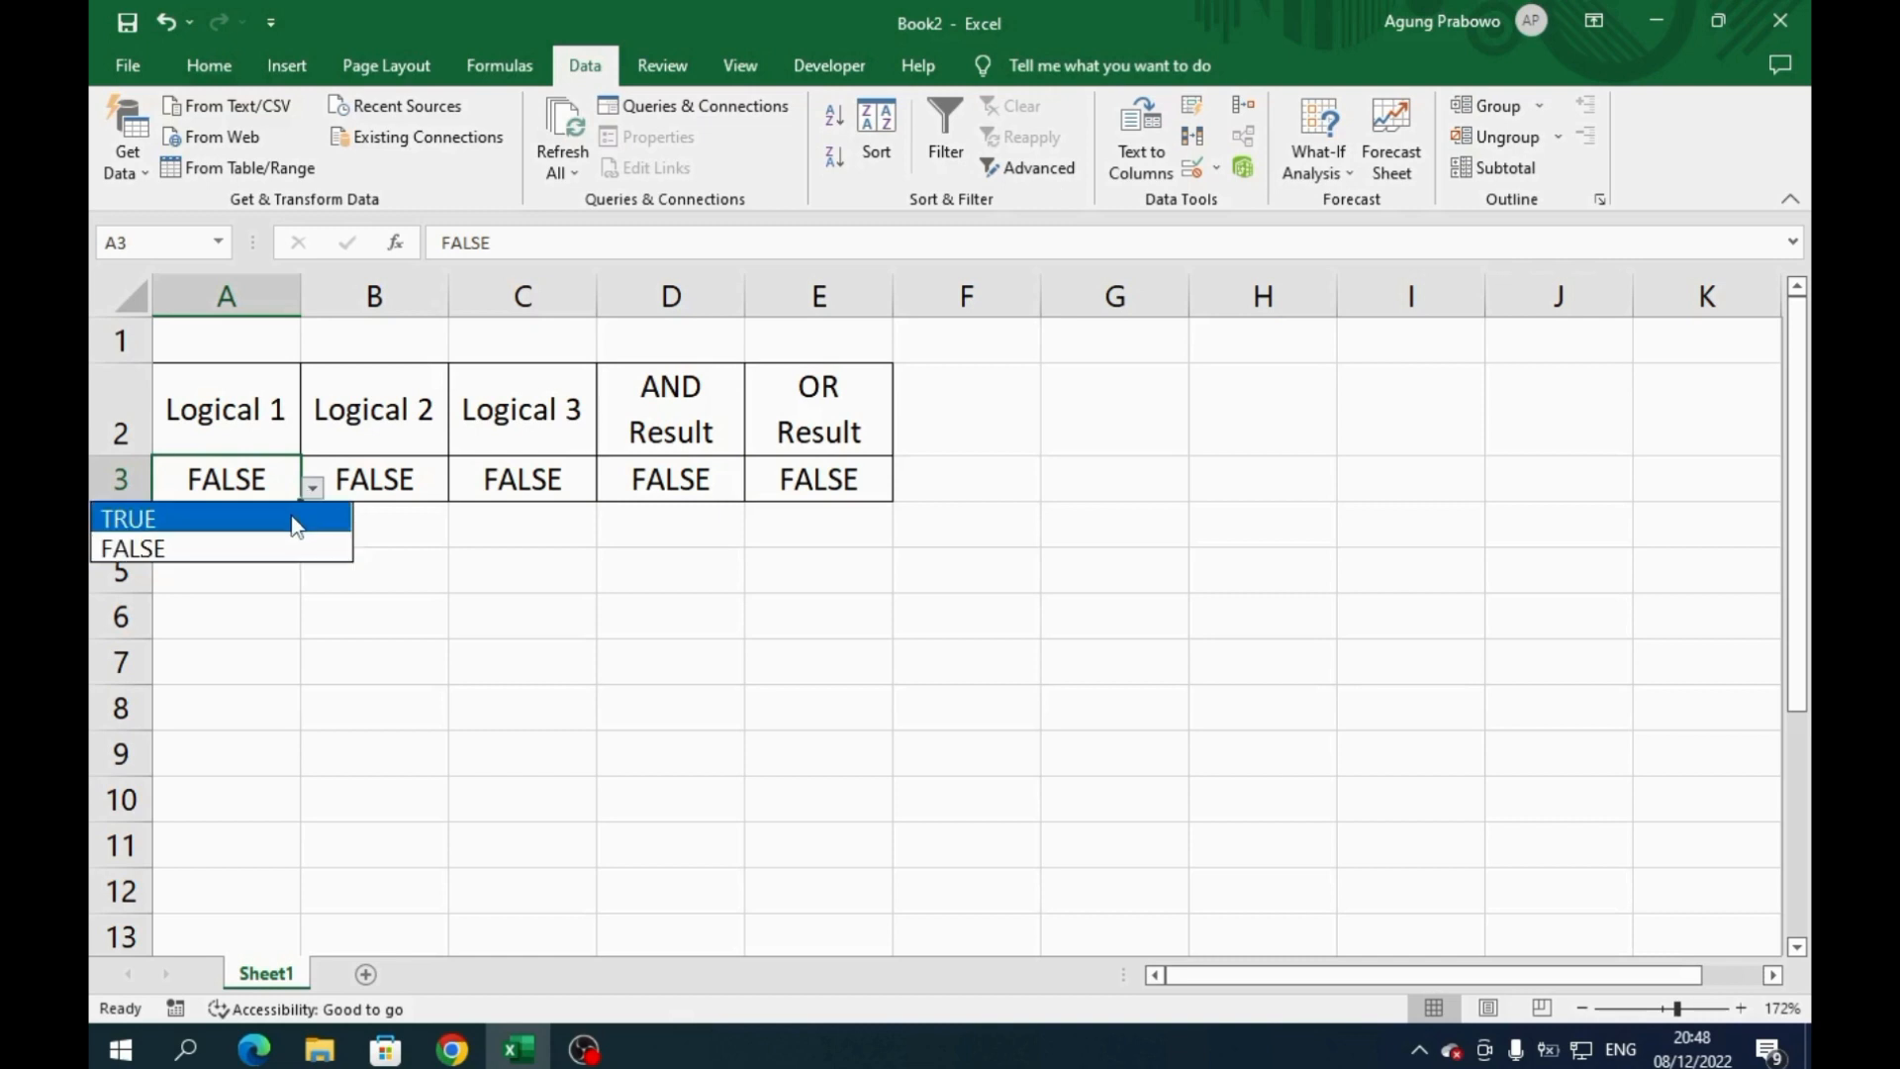
pyautogui.click(297, 518)
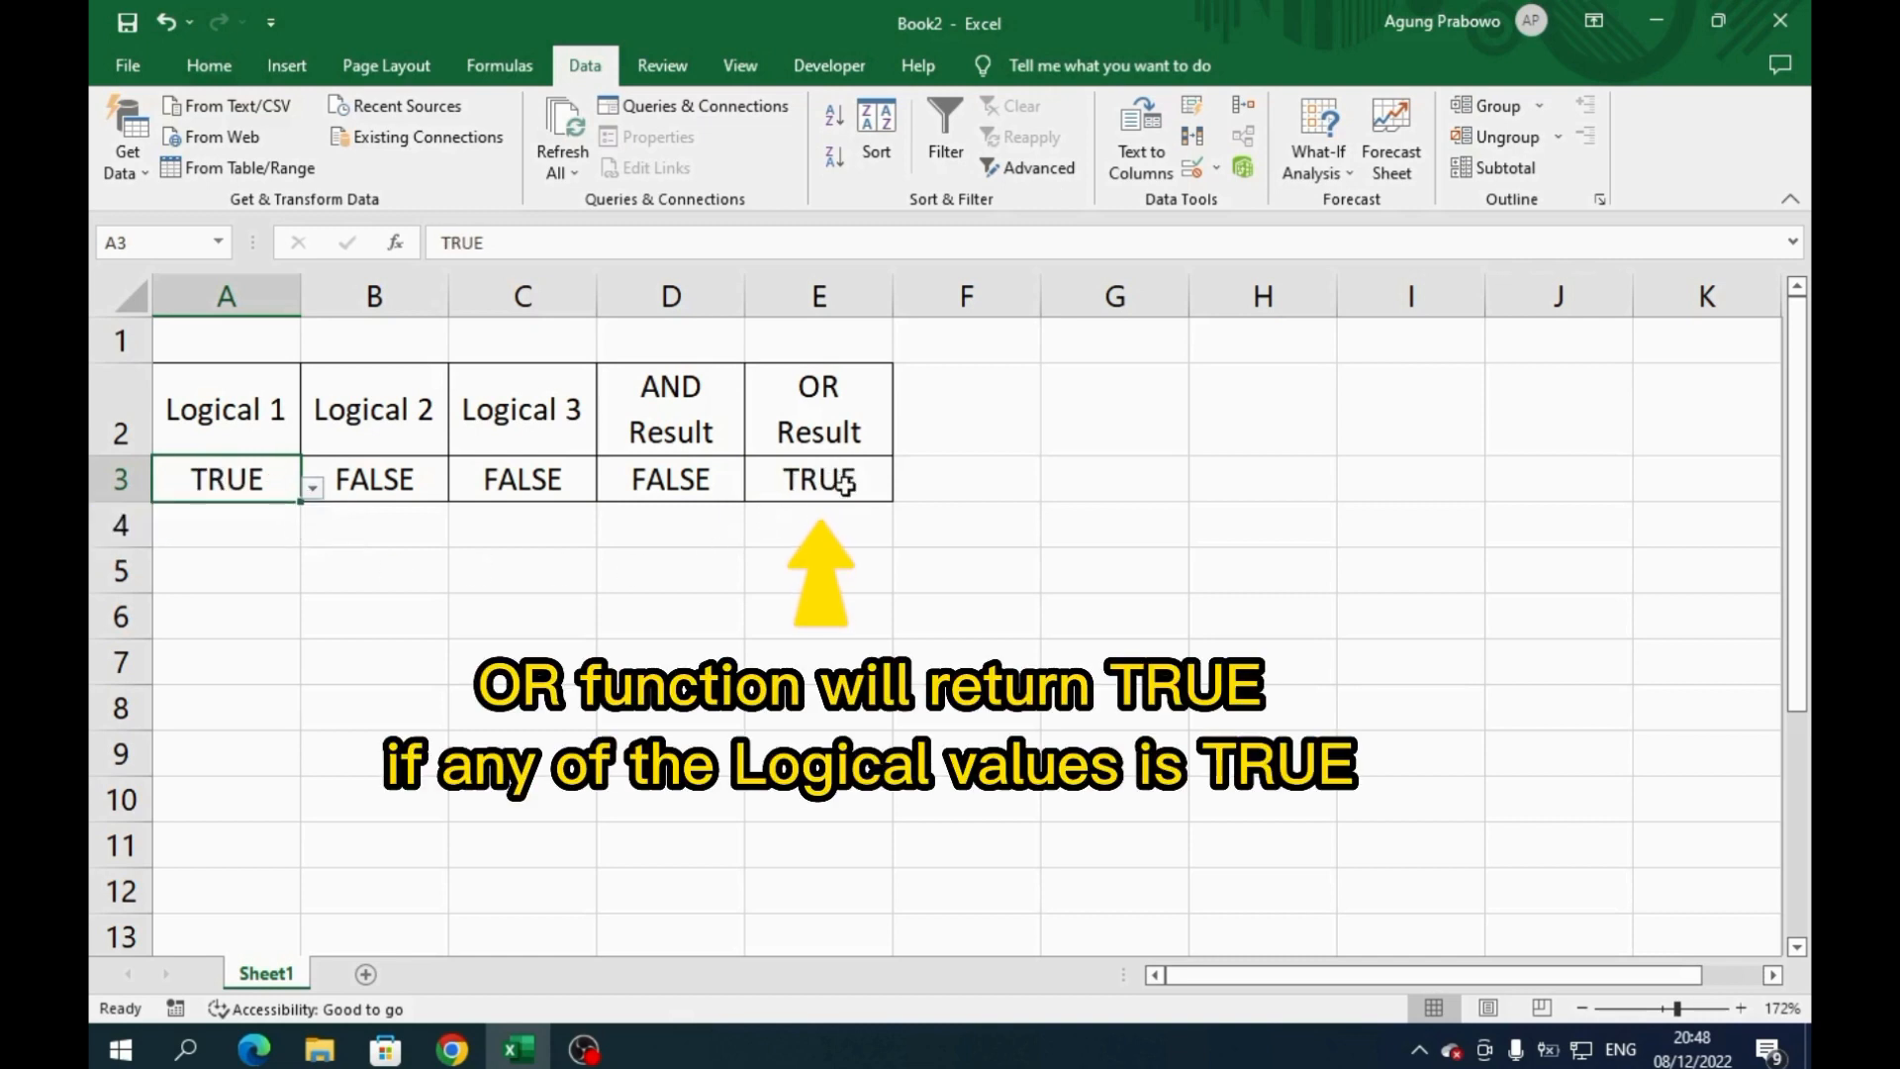
pyautogui.click(311, 487)
pyautogui.click(278, 550)
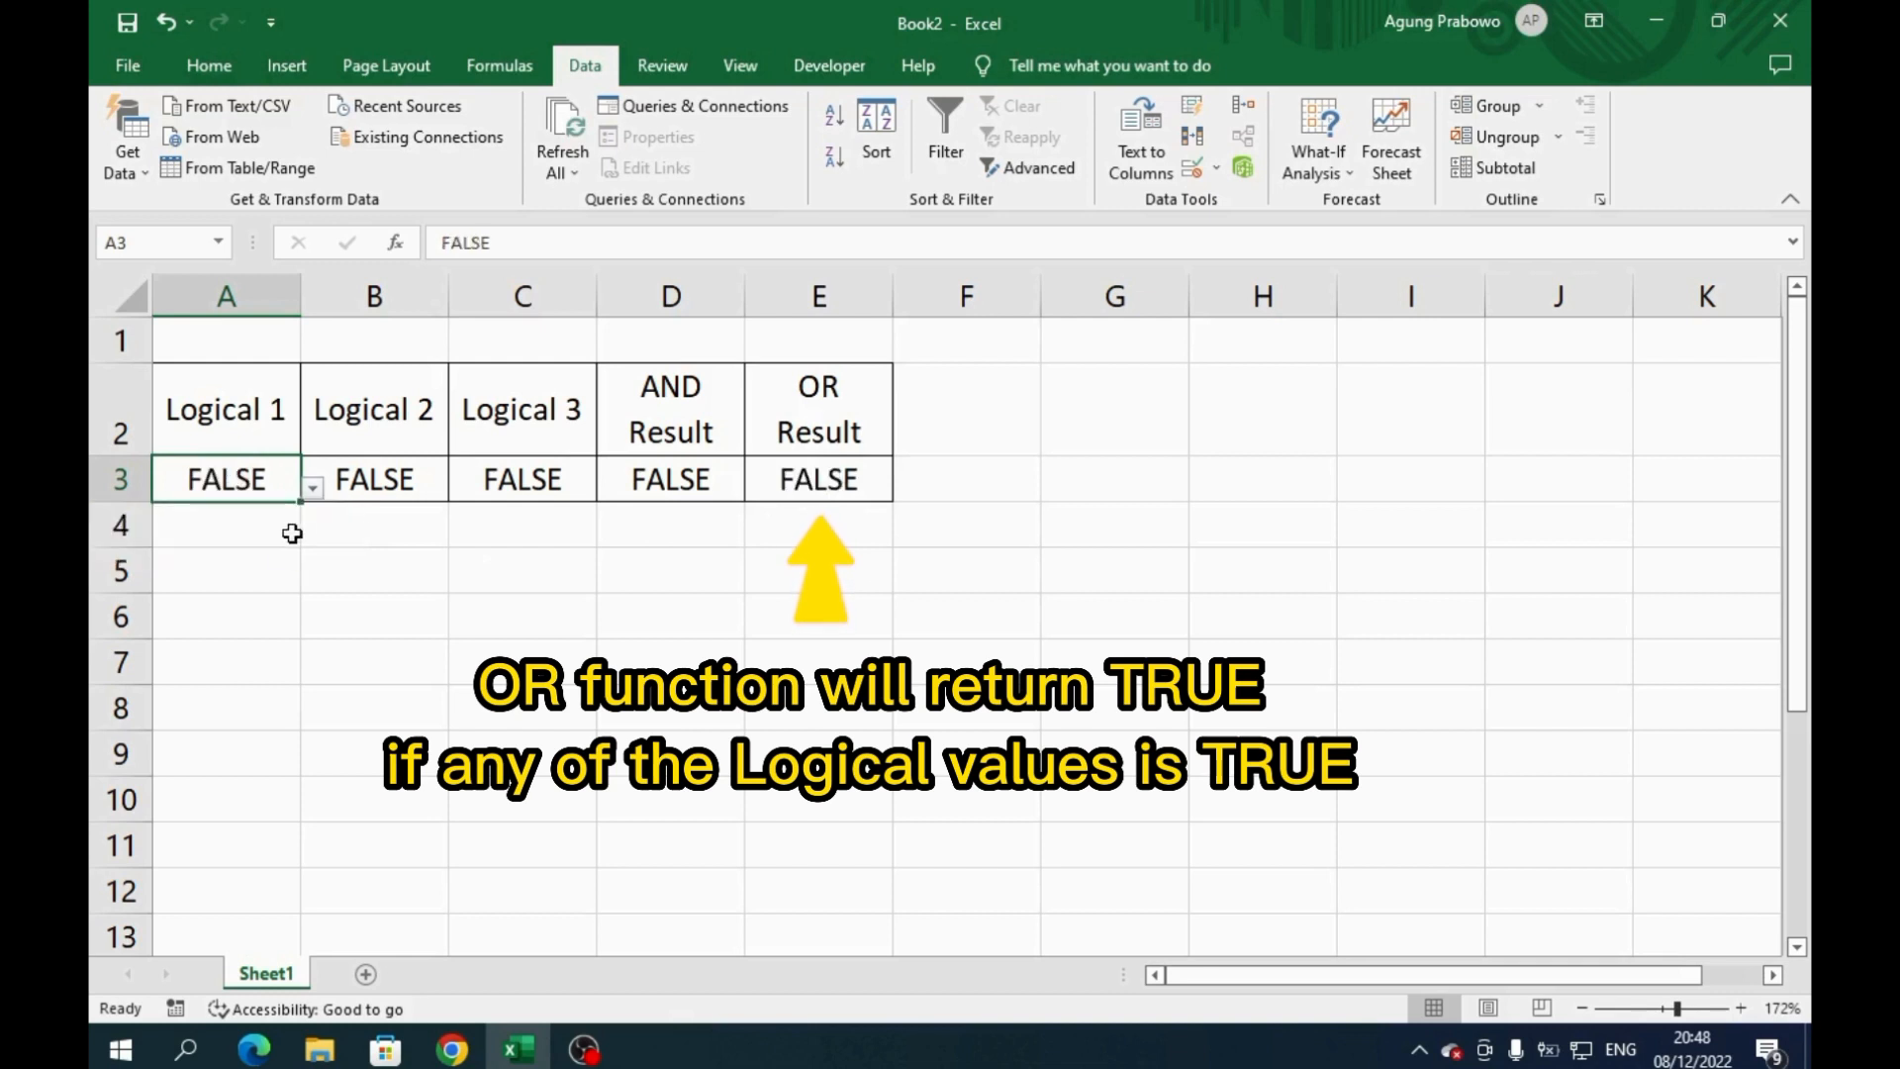
# Step: Test the formulas by switching the Logical 2 value in B3 to TRUE and back to FALSE
pyautogui.click(401, 467)
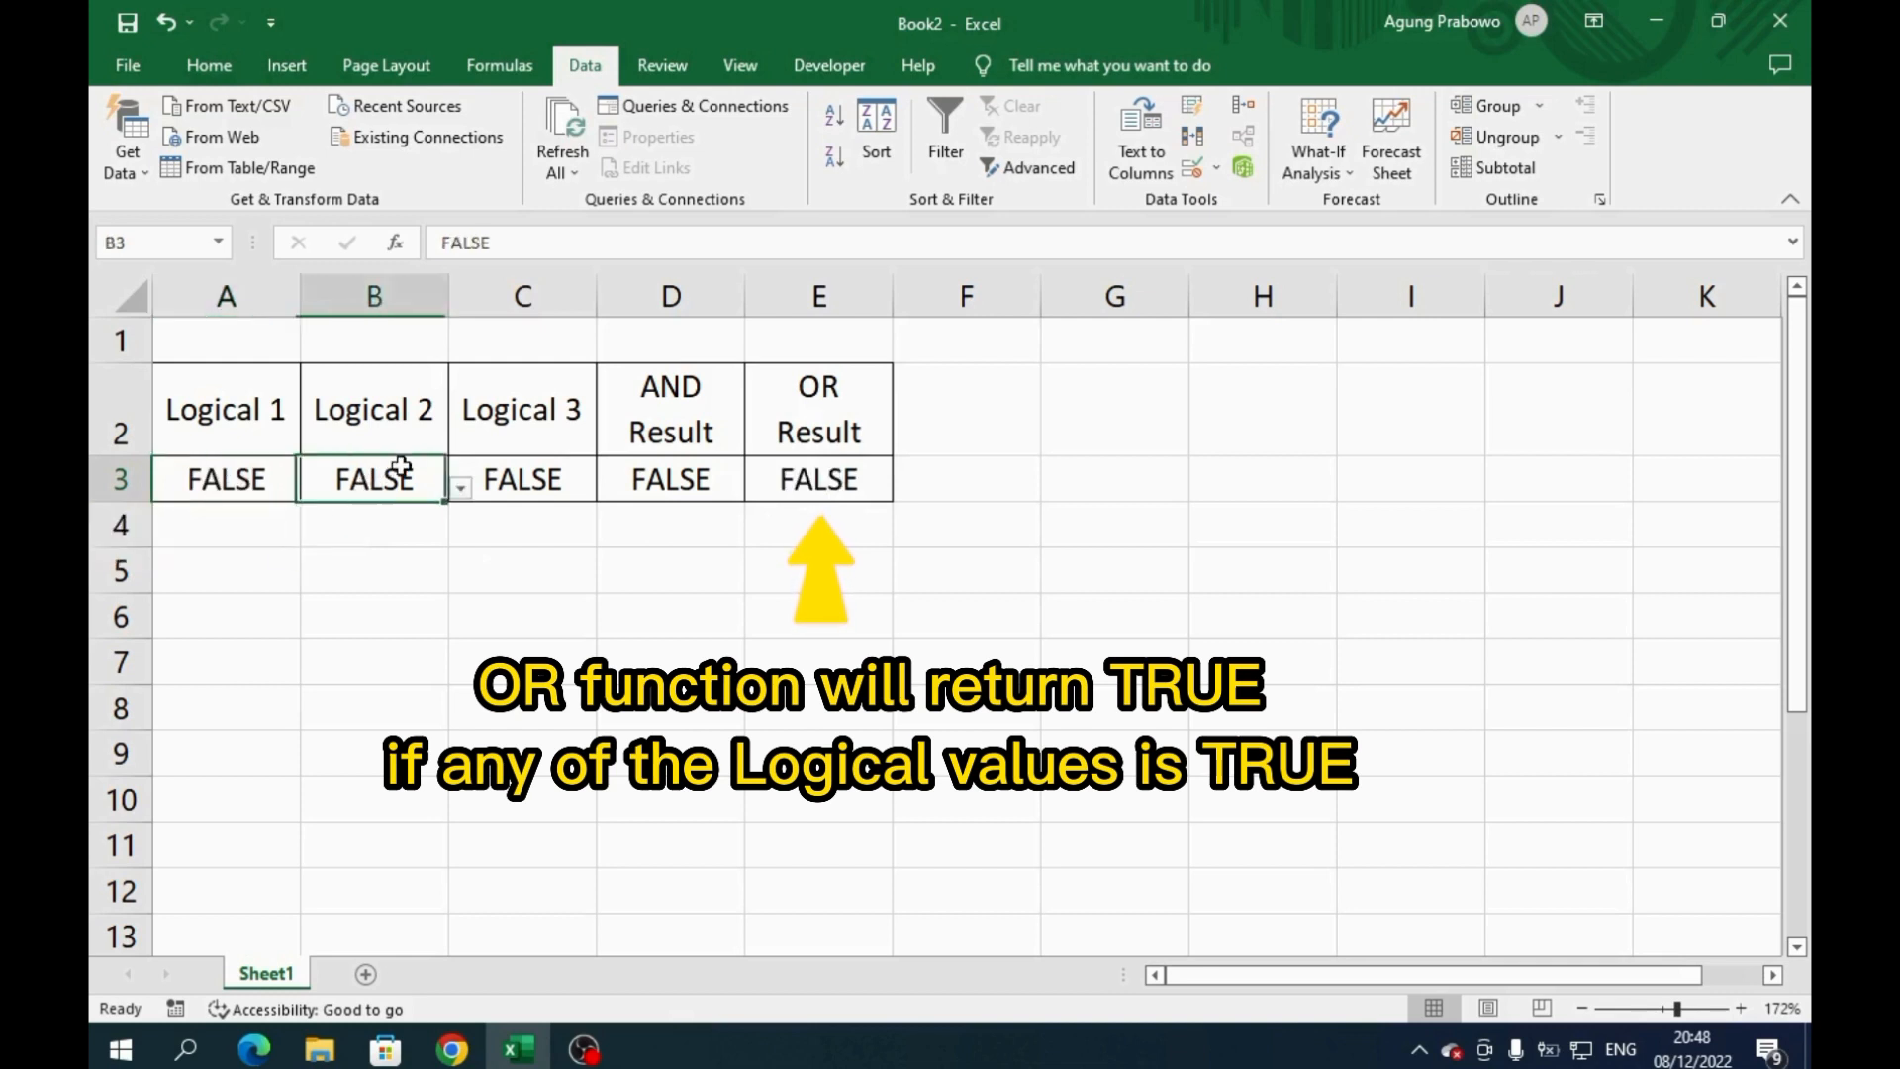
pyautogui.click(457, 489)
pyautogui.click(415, 513)
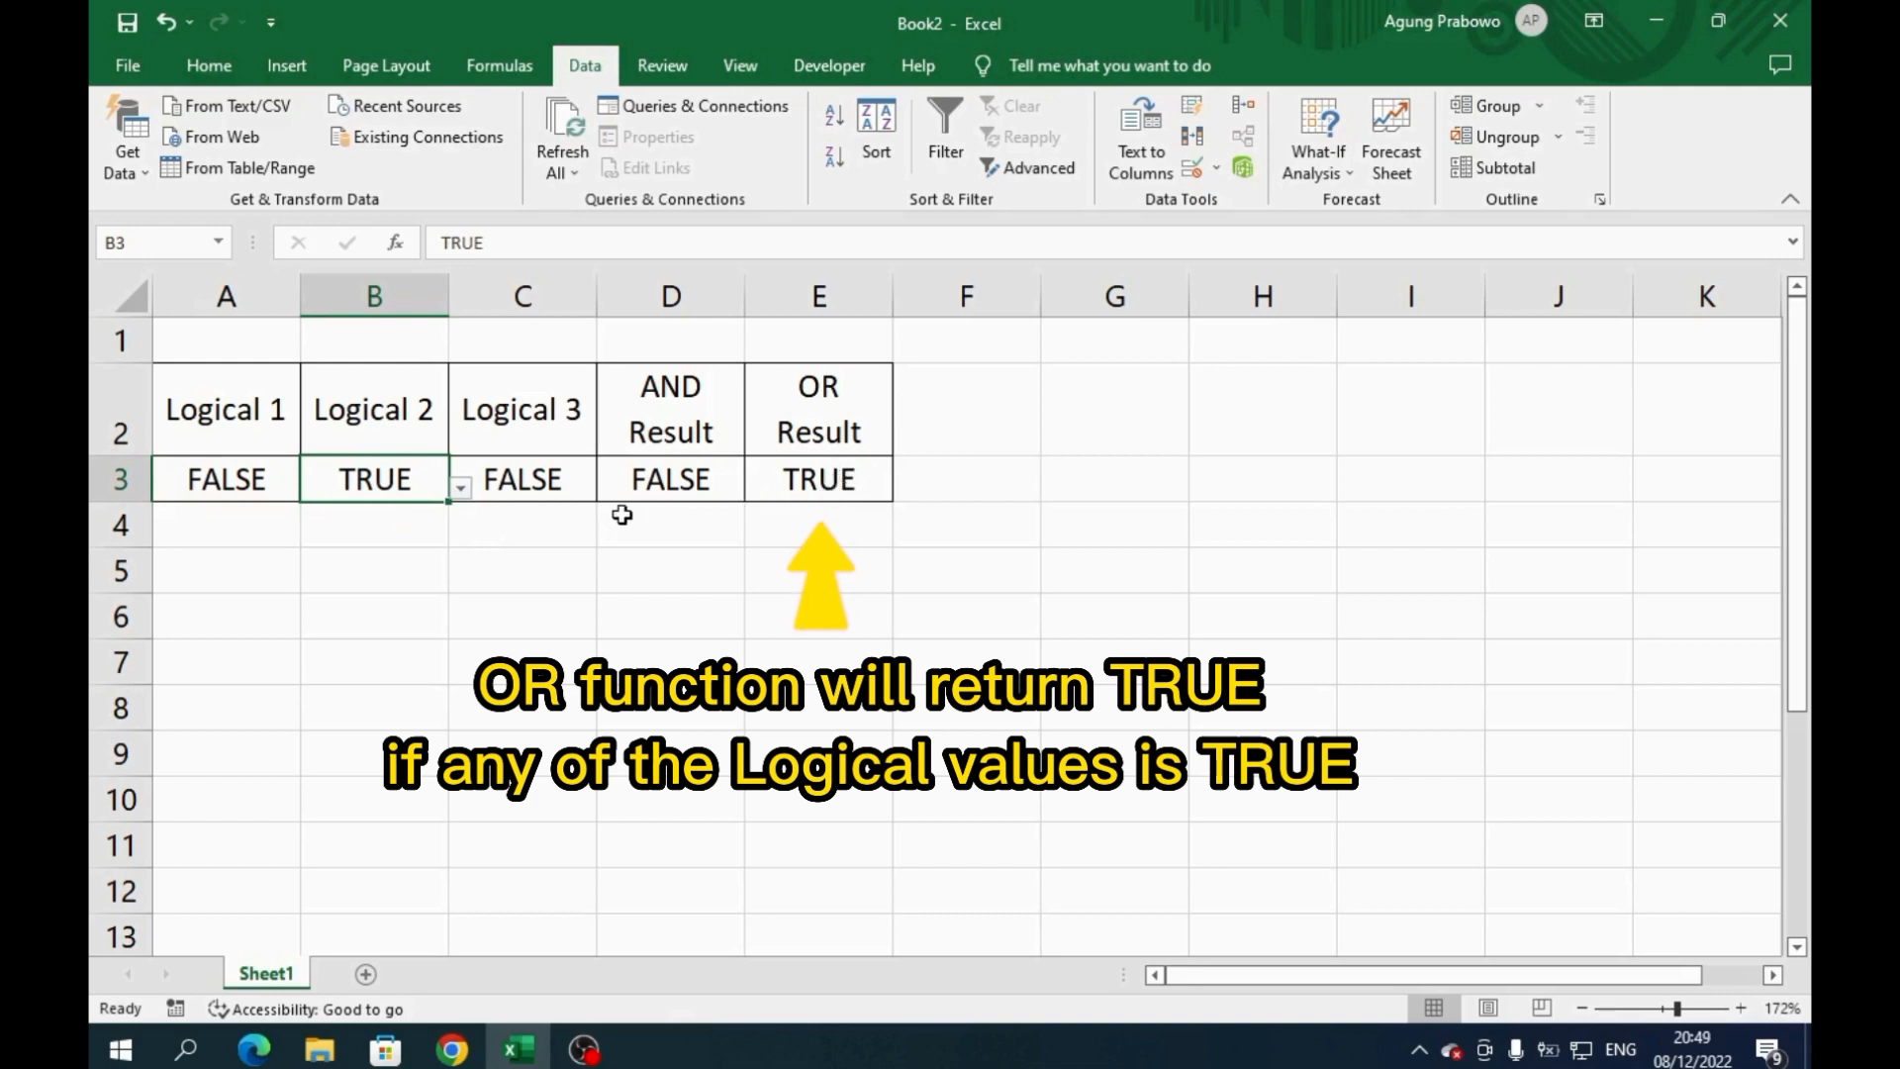
pyautogui.click(462, 492)
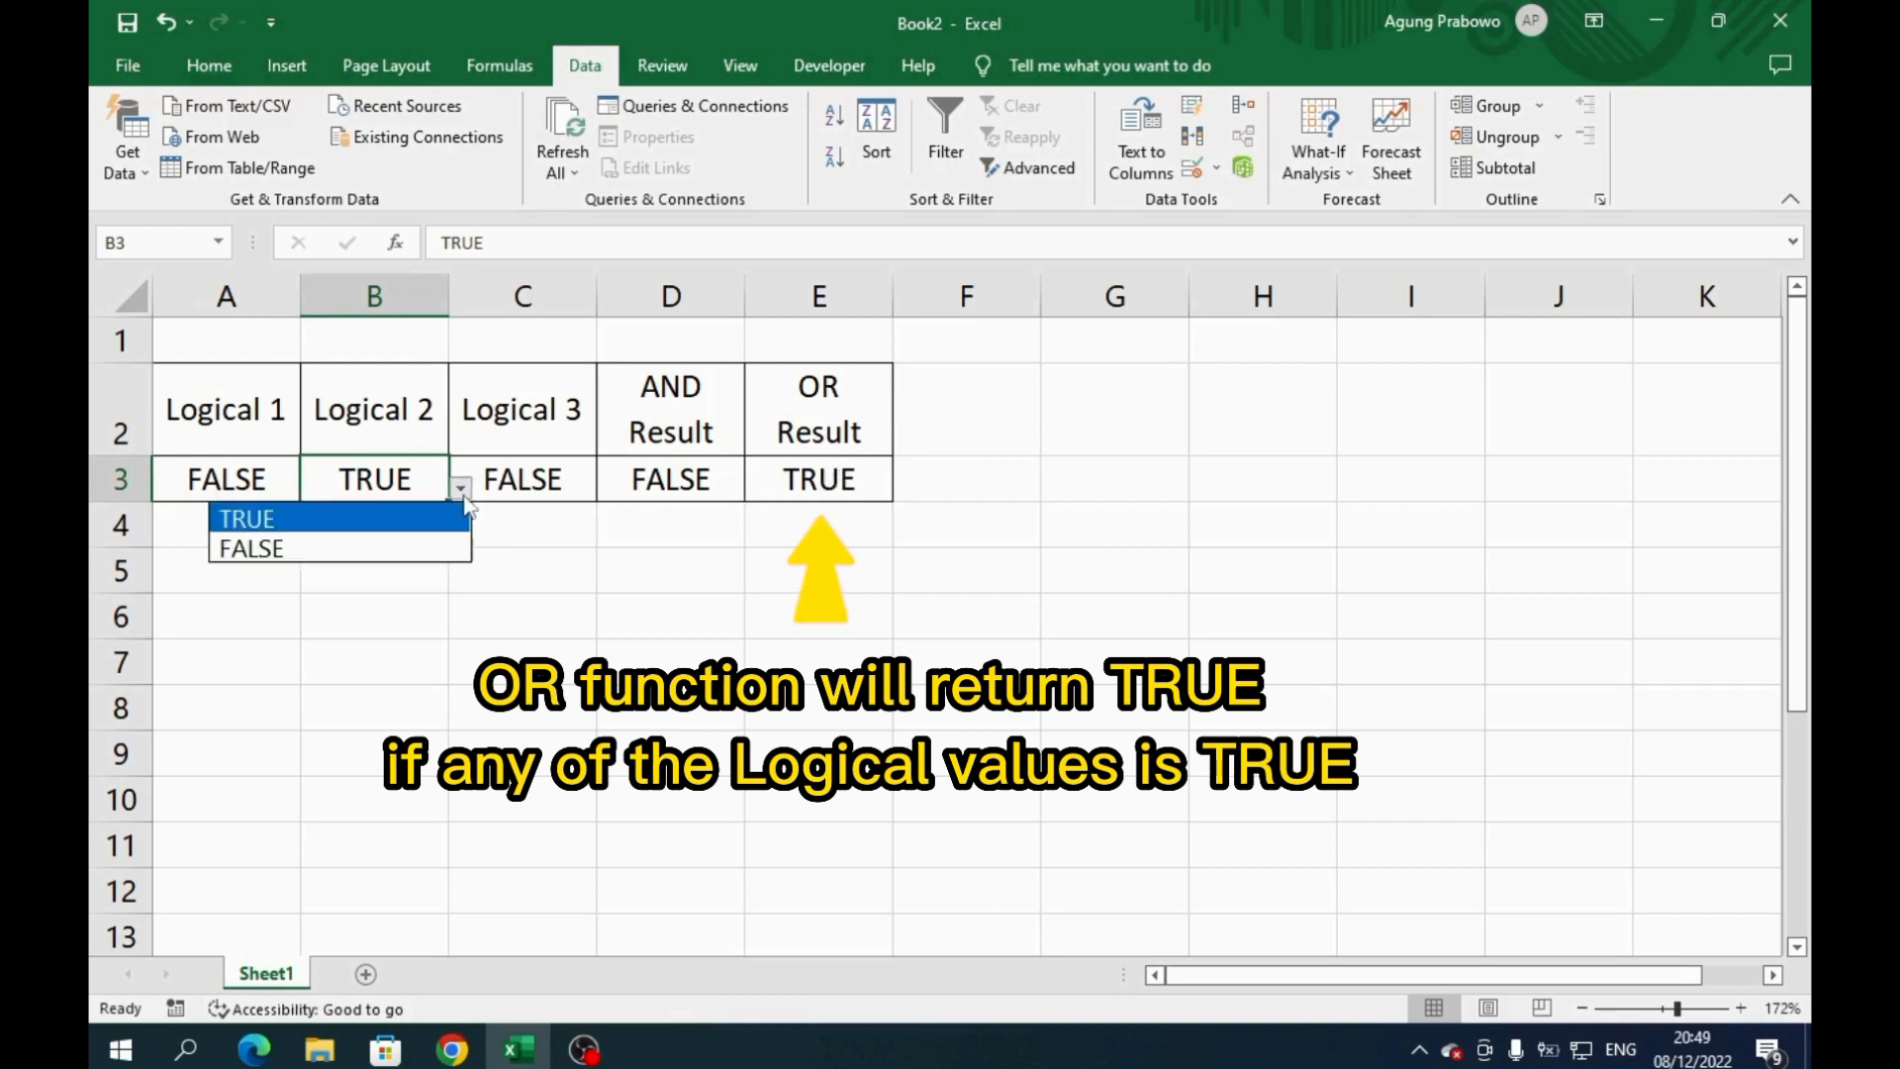
pyautogui.click(436, 547)
# Step: Set the logical values to TRUE one at a time, first C3, followed by A3 and B3
pyautogui.click(552, 476)
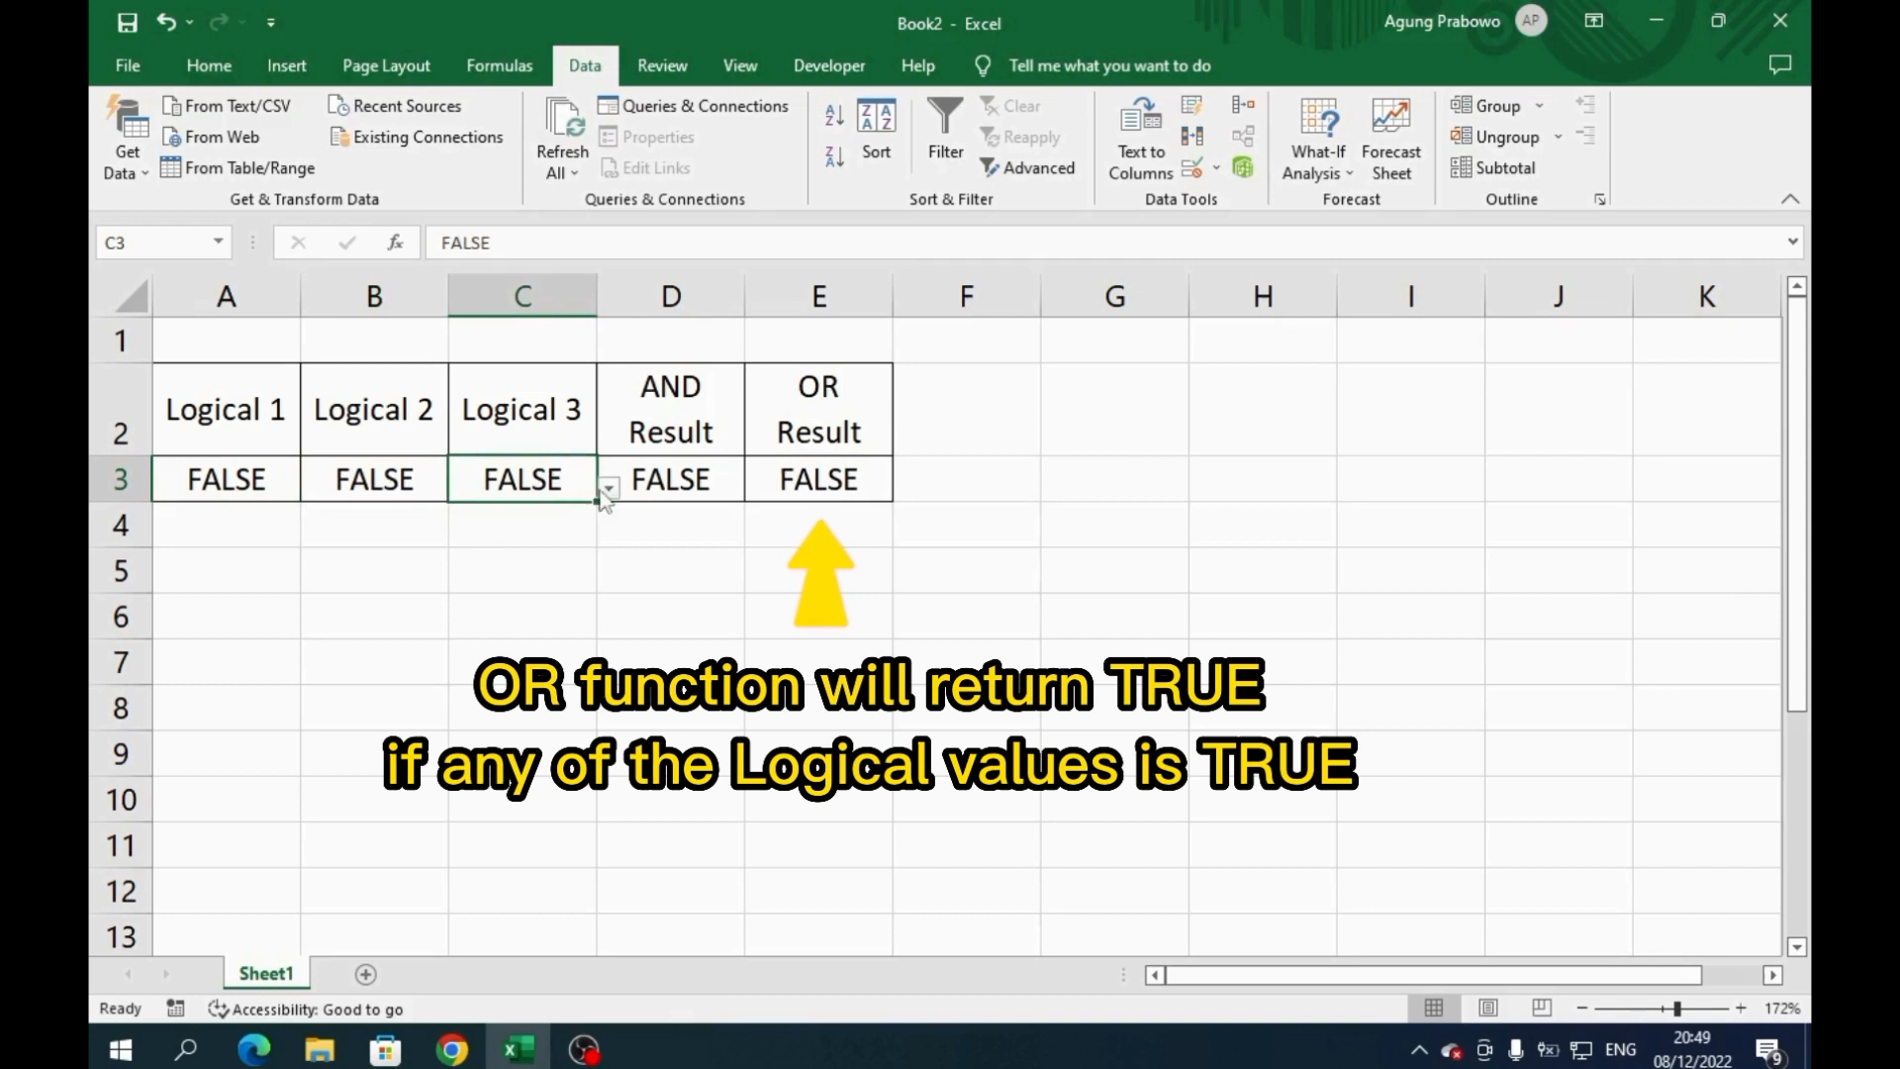
pyautogui.click(608, 488)
pyautogui.click(574, 516)
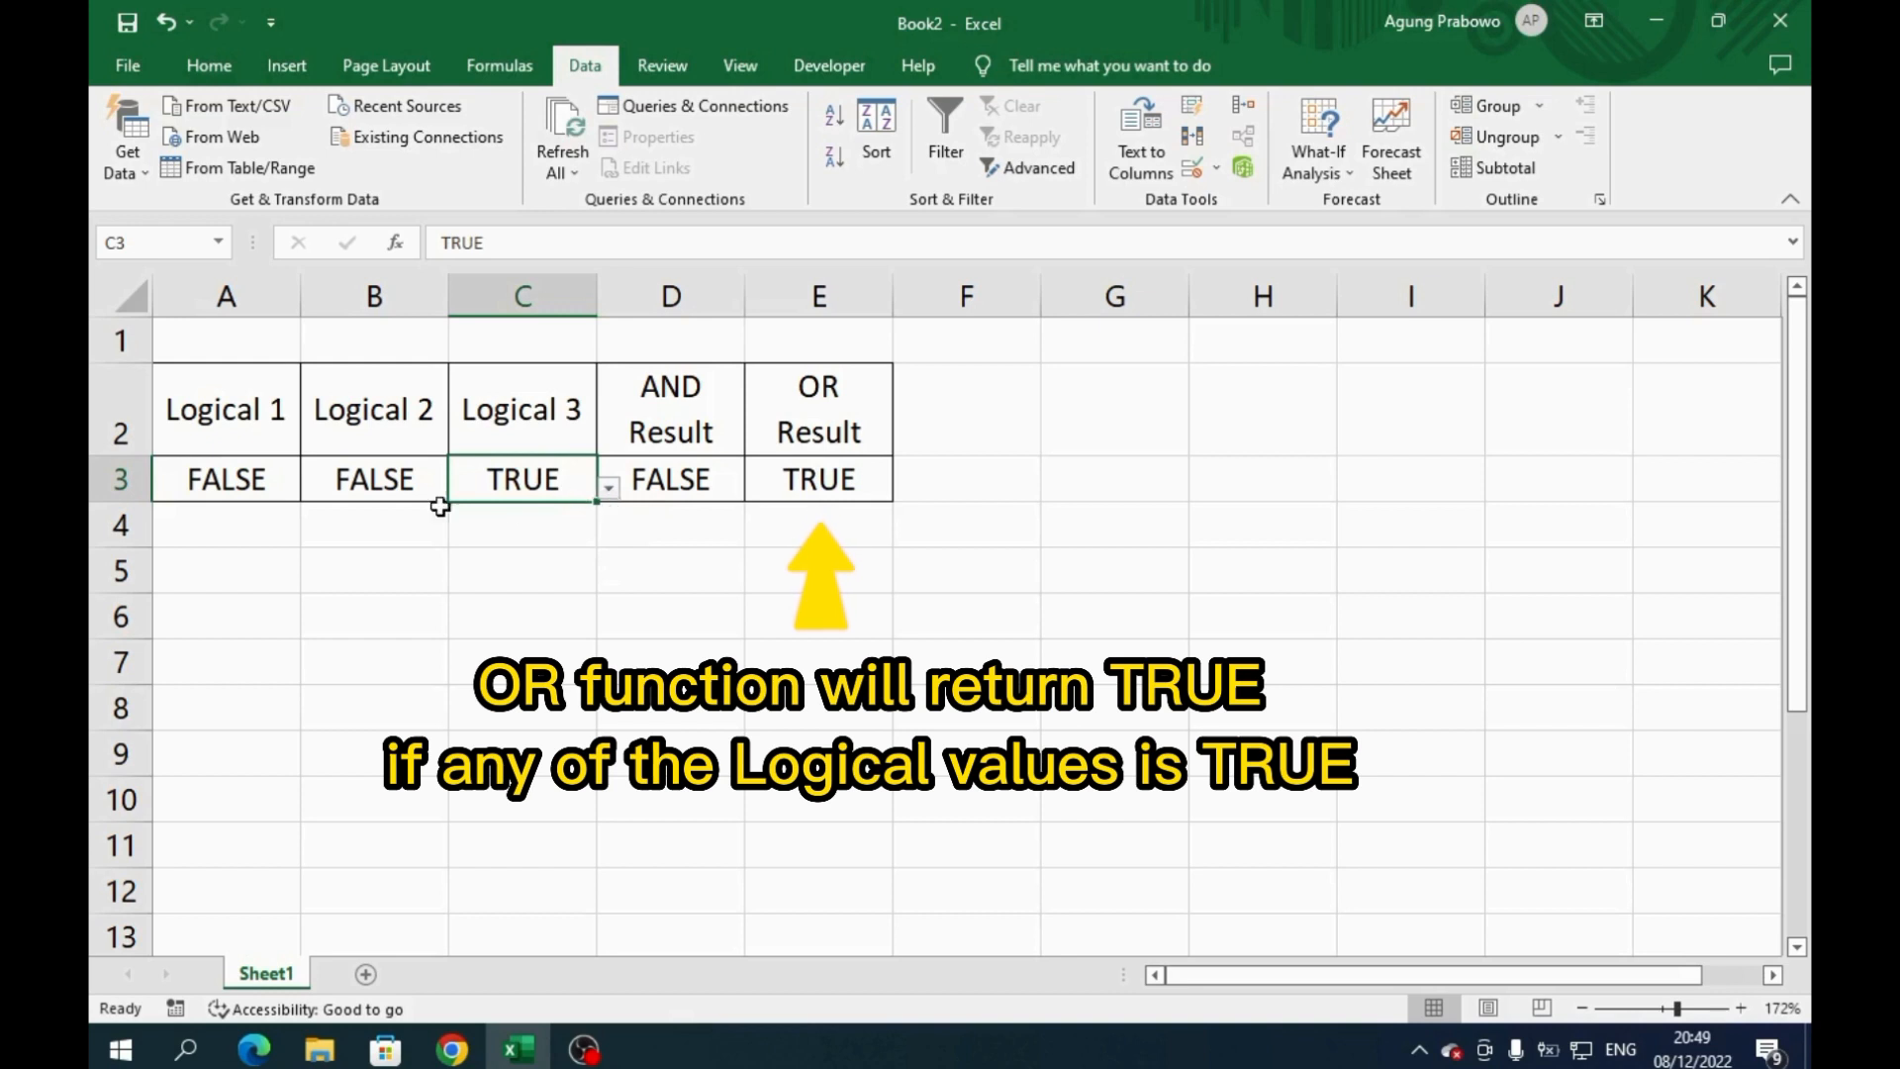
pyautogui.click(277, 485)
pyautogui.click(313, 488)
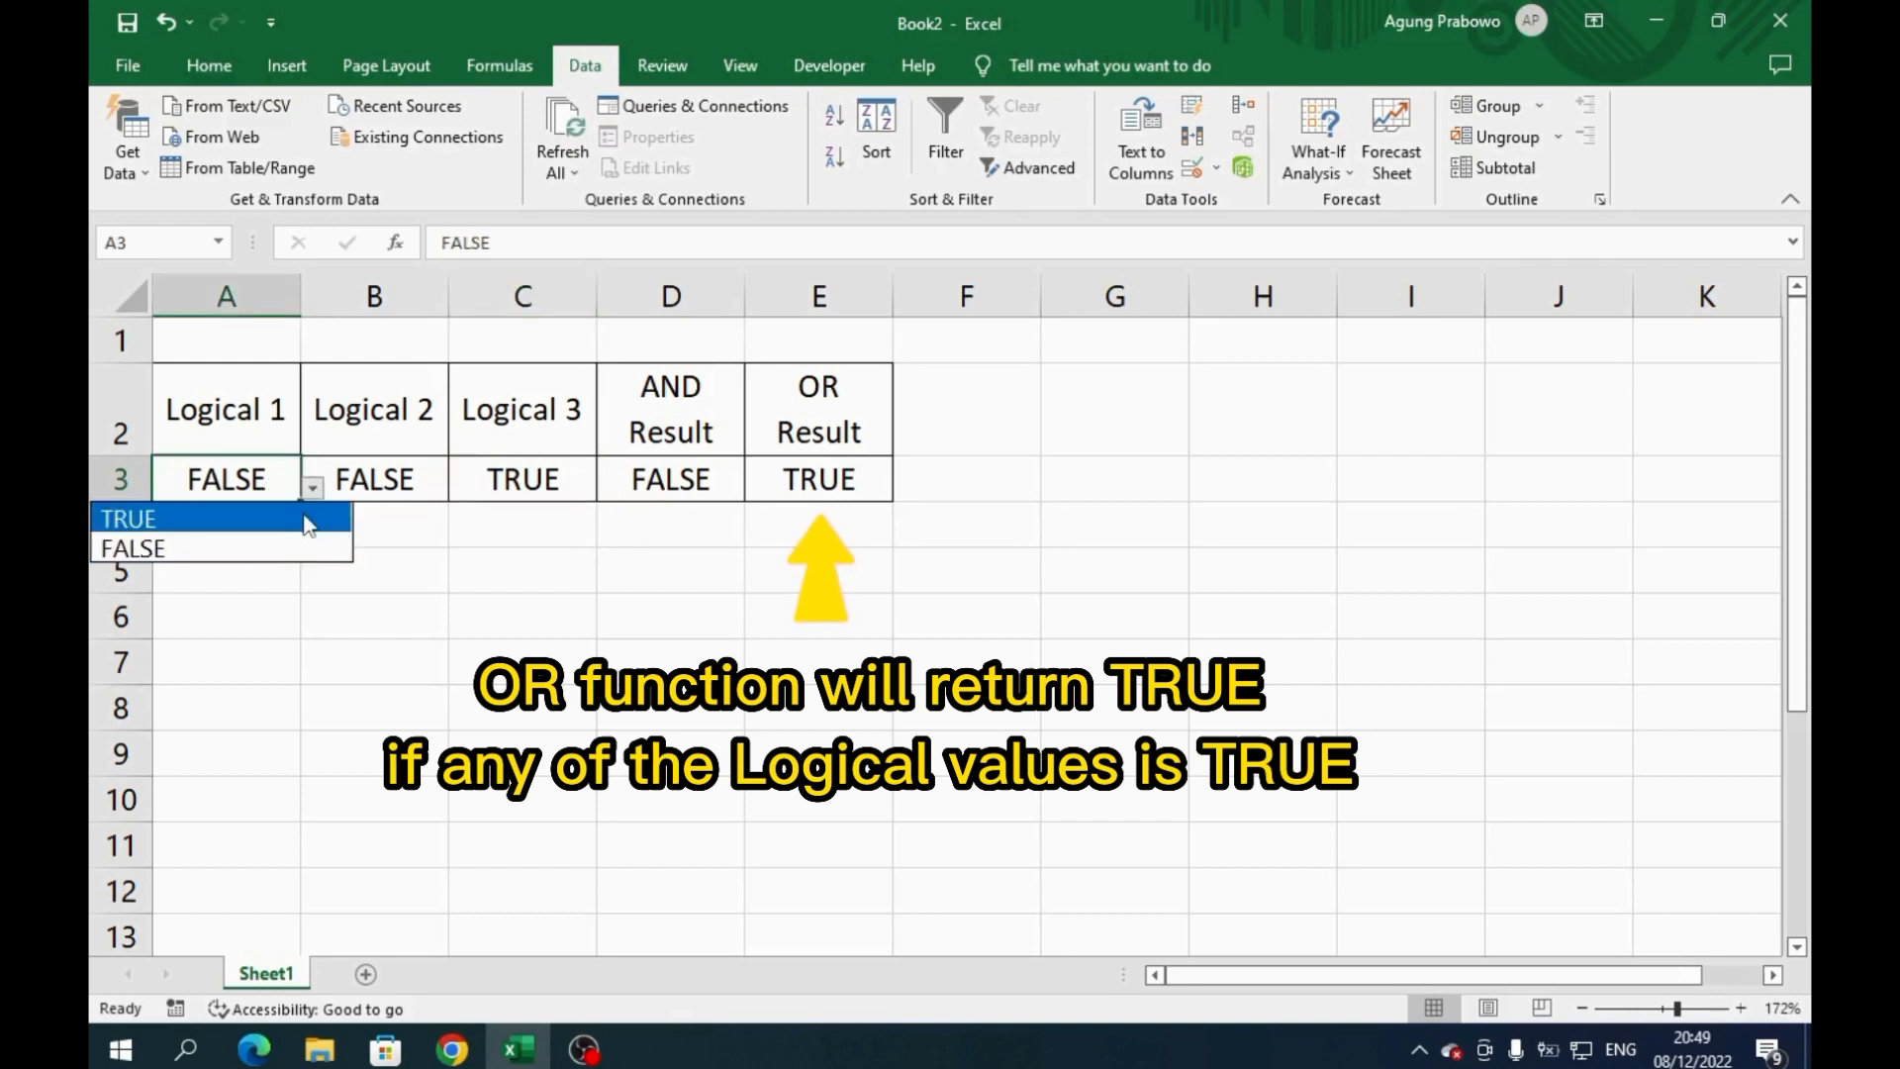
pyautogui.click(297, 510)
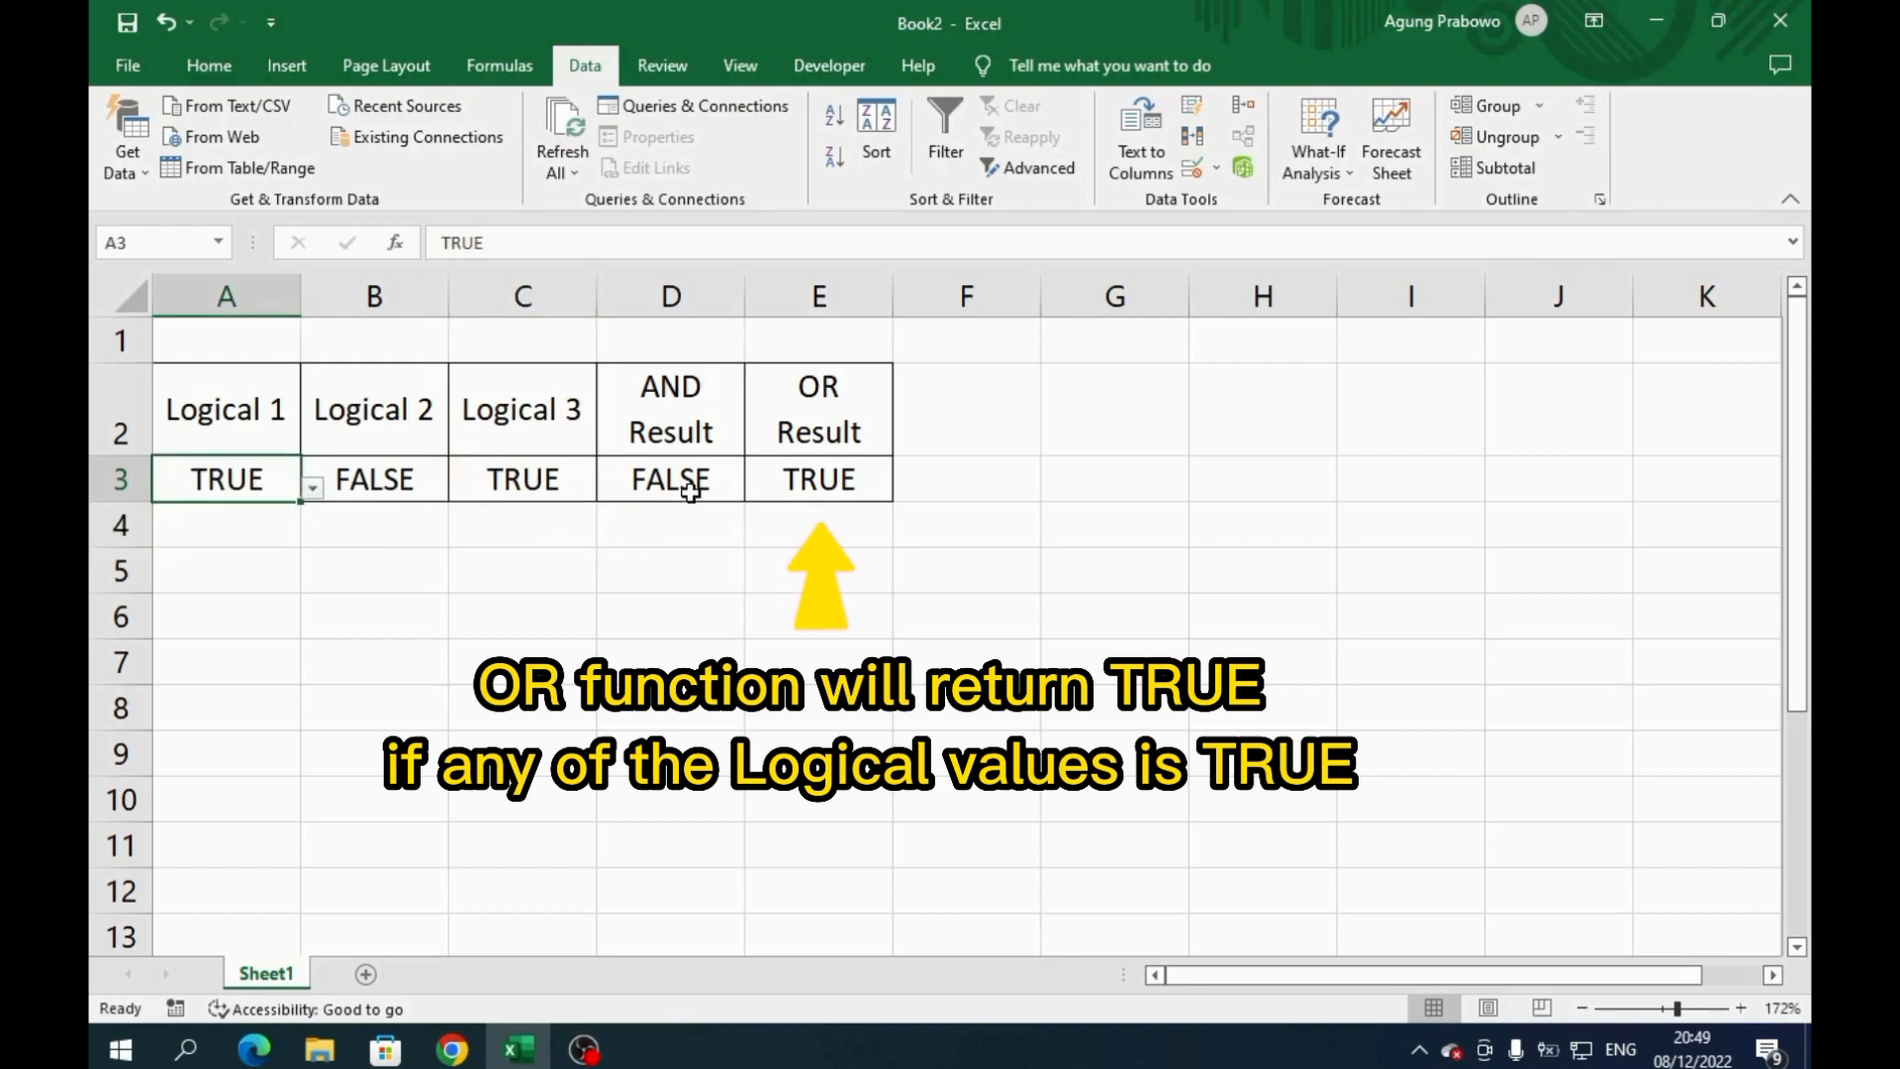
pyautogui.click(436, 483)
pyautogui.click(460, 487)
pyautogui.click(437, 518)
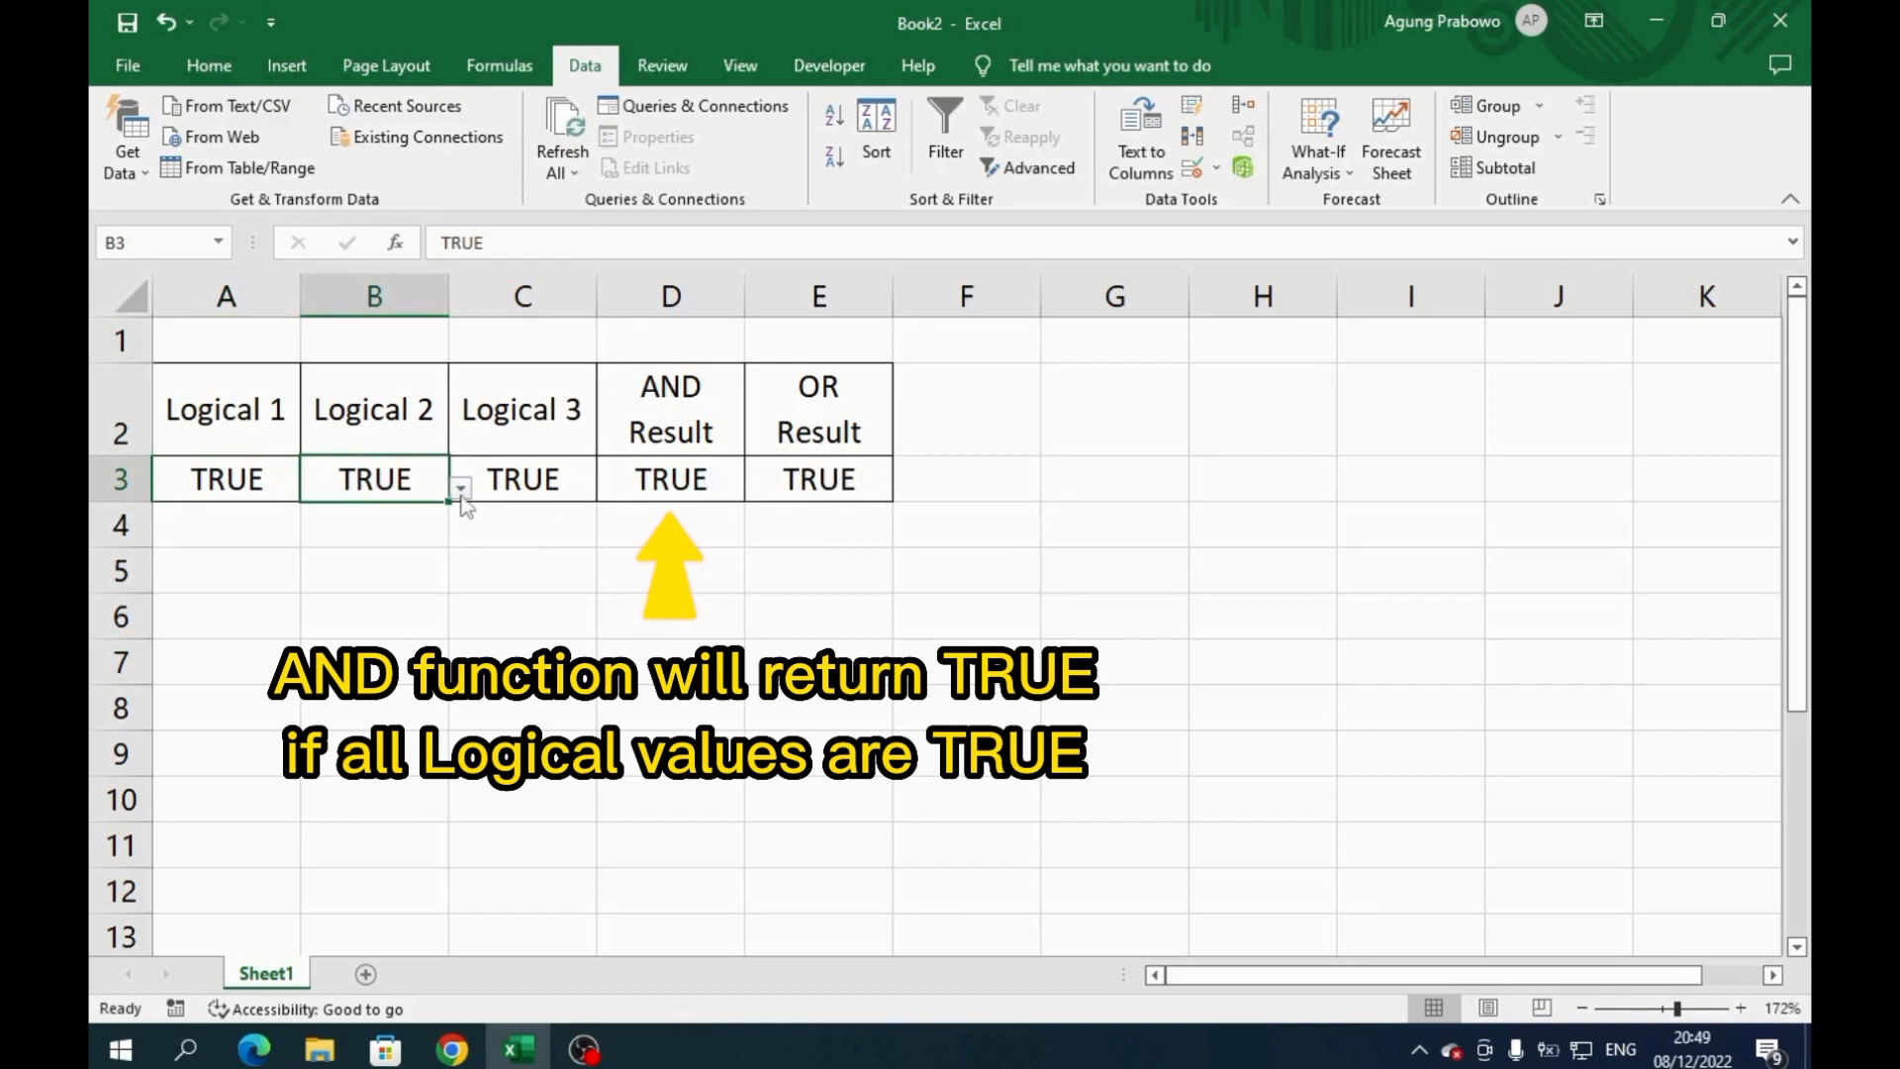
# Step: Test the AND result by switching the Logical 3 value in C3 to FALSE and back to TRUE
pyautogui.click(515, 479)
pyautogui.click(608, 488)
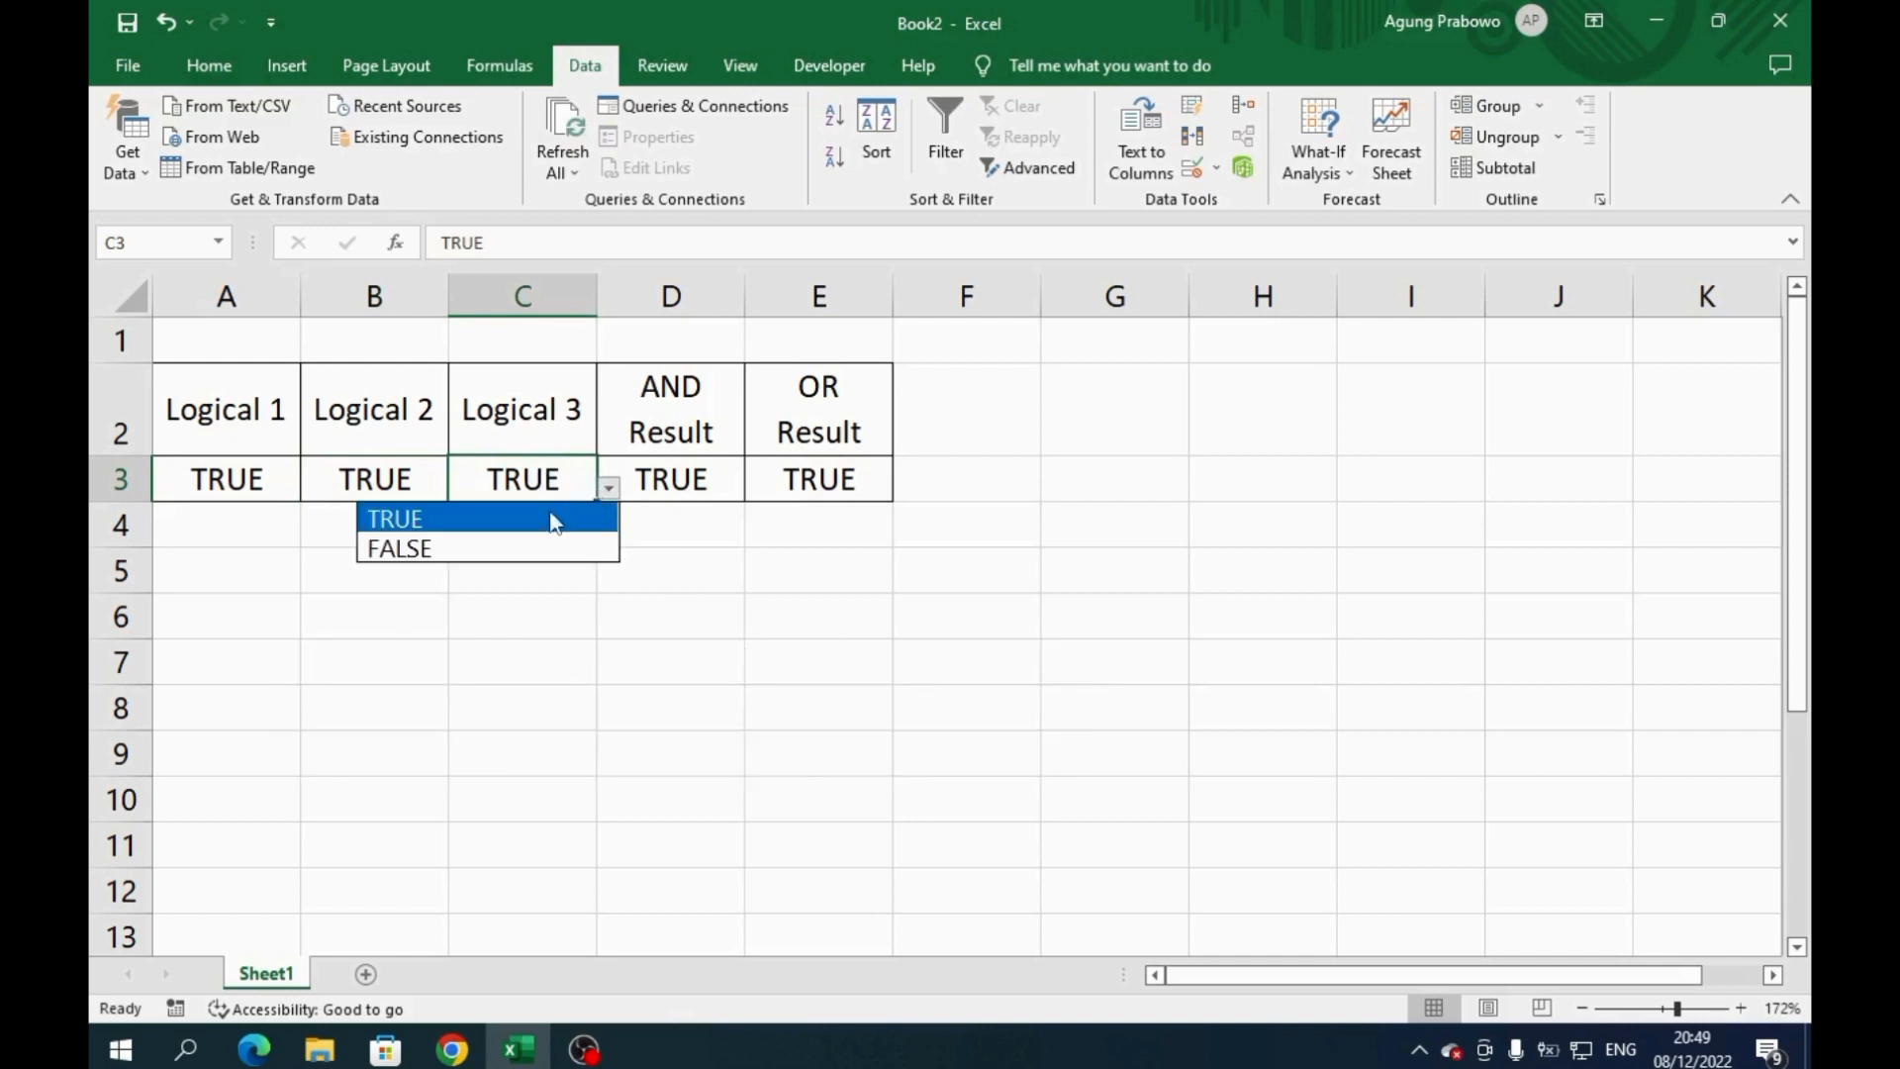
pyautogui.click(543, 547)
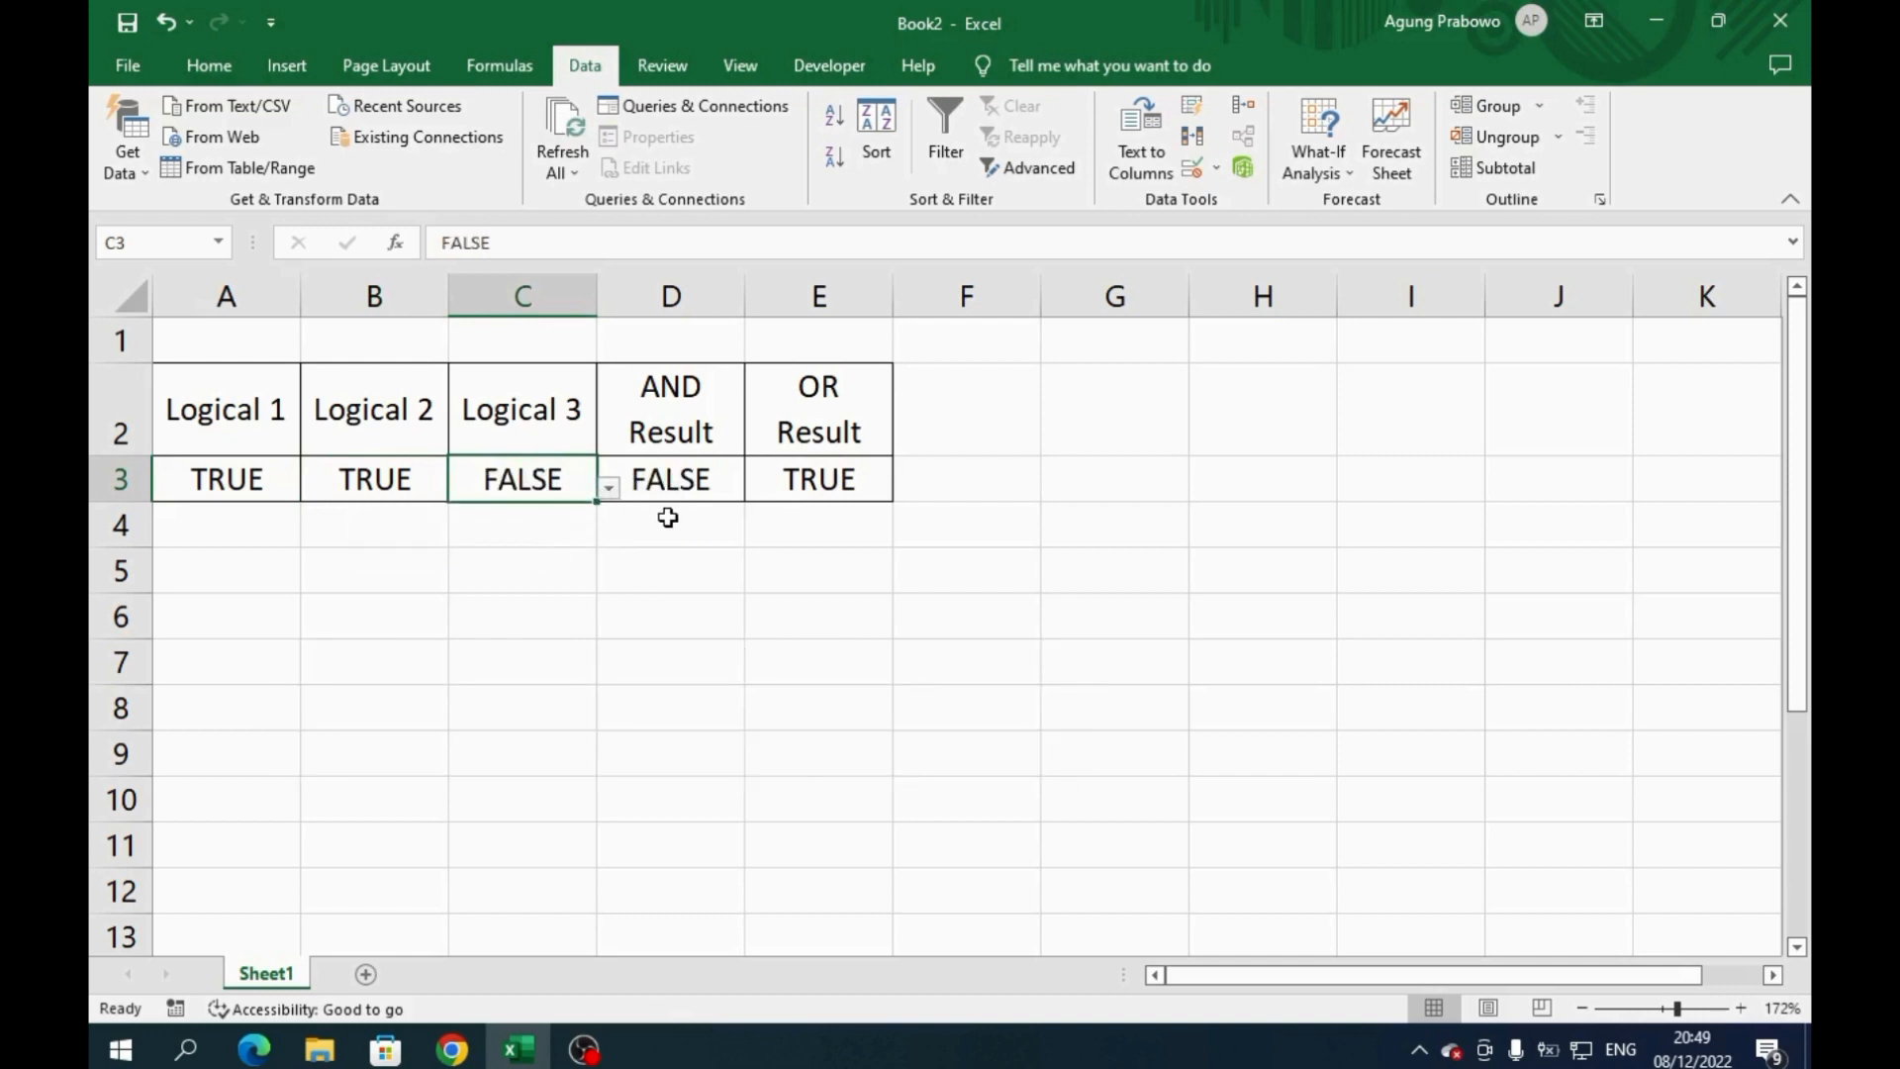
pyautogui.click(608, 487)
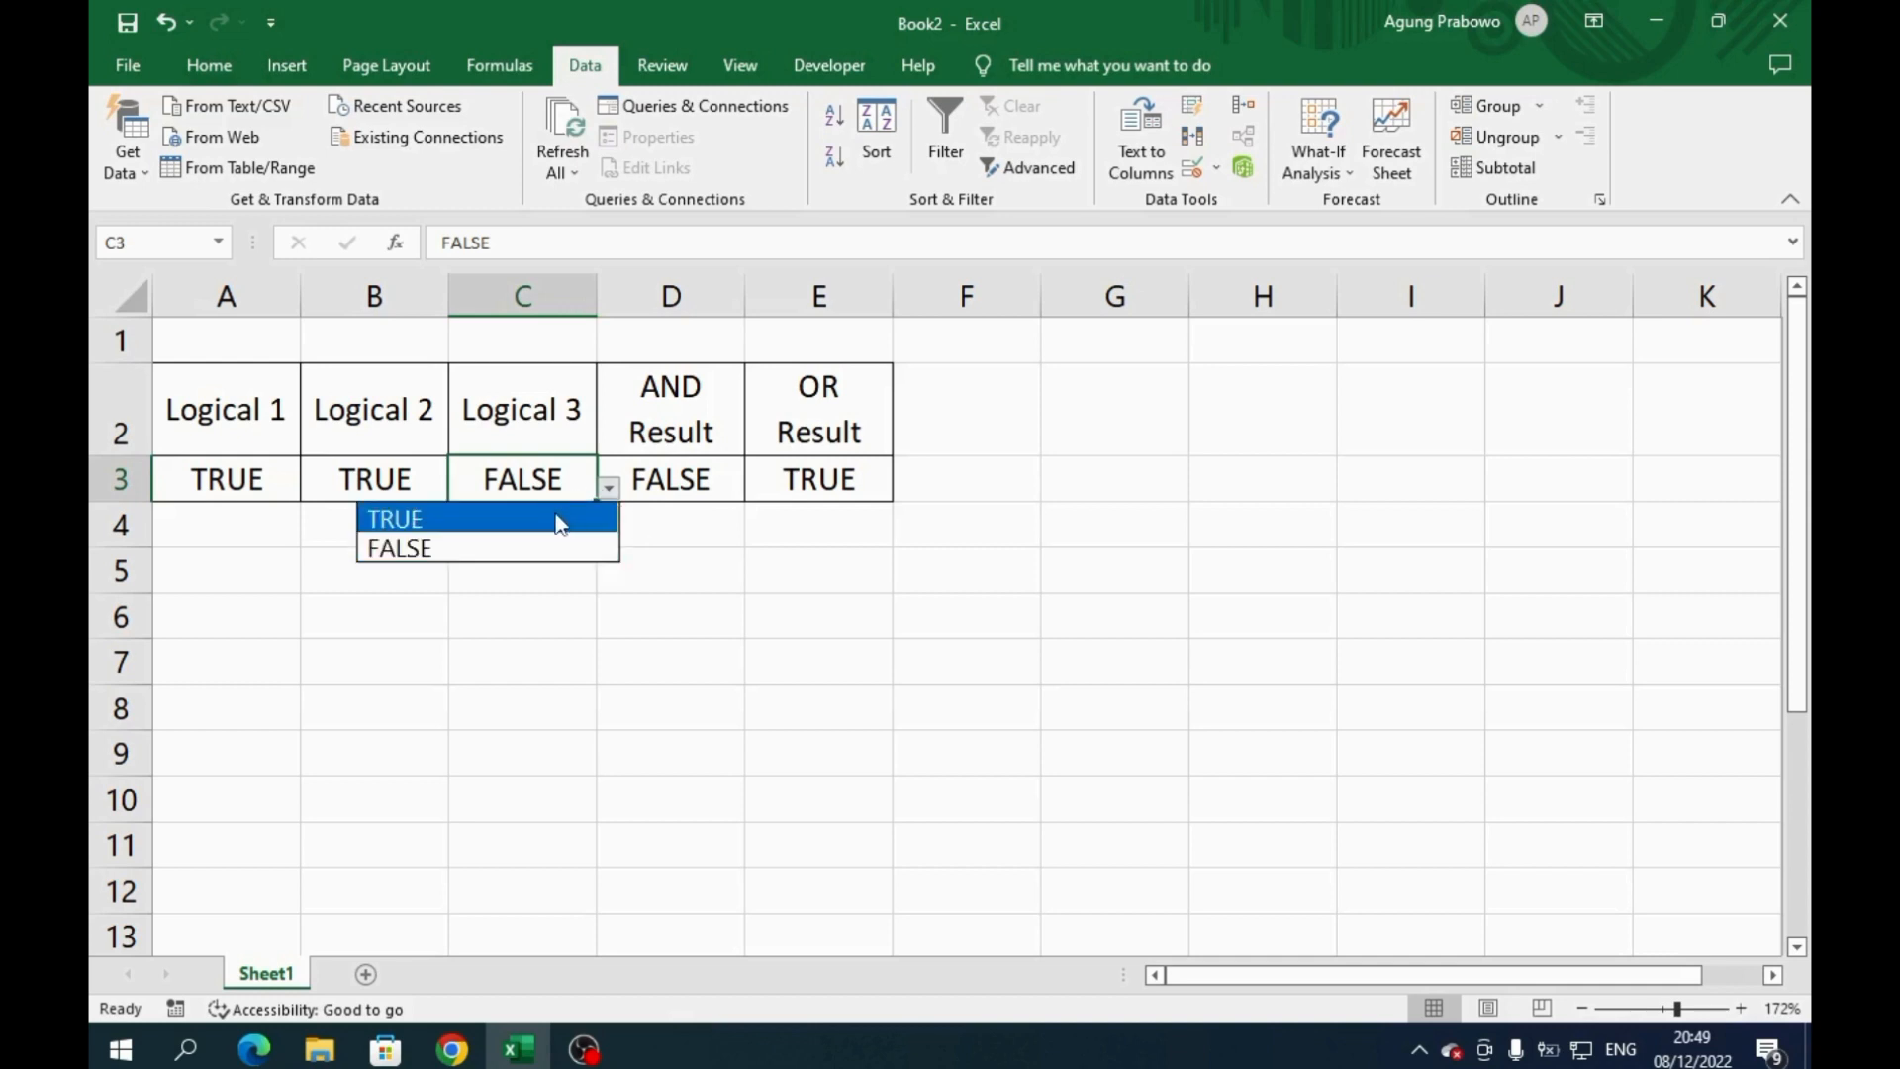
pyautogui.click(559, 521)
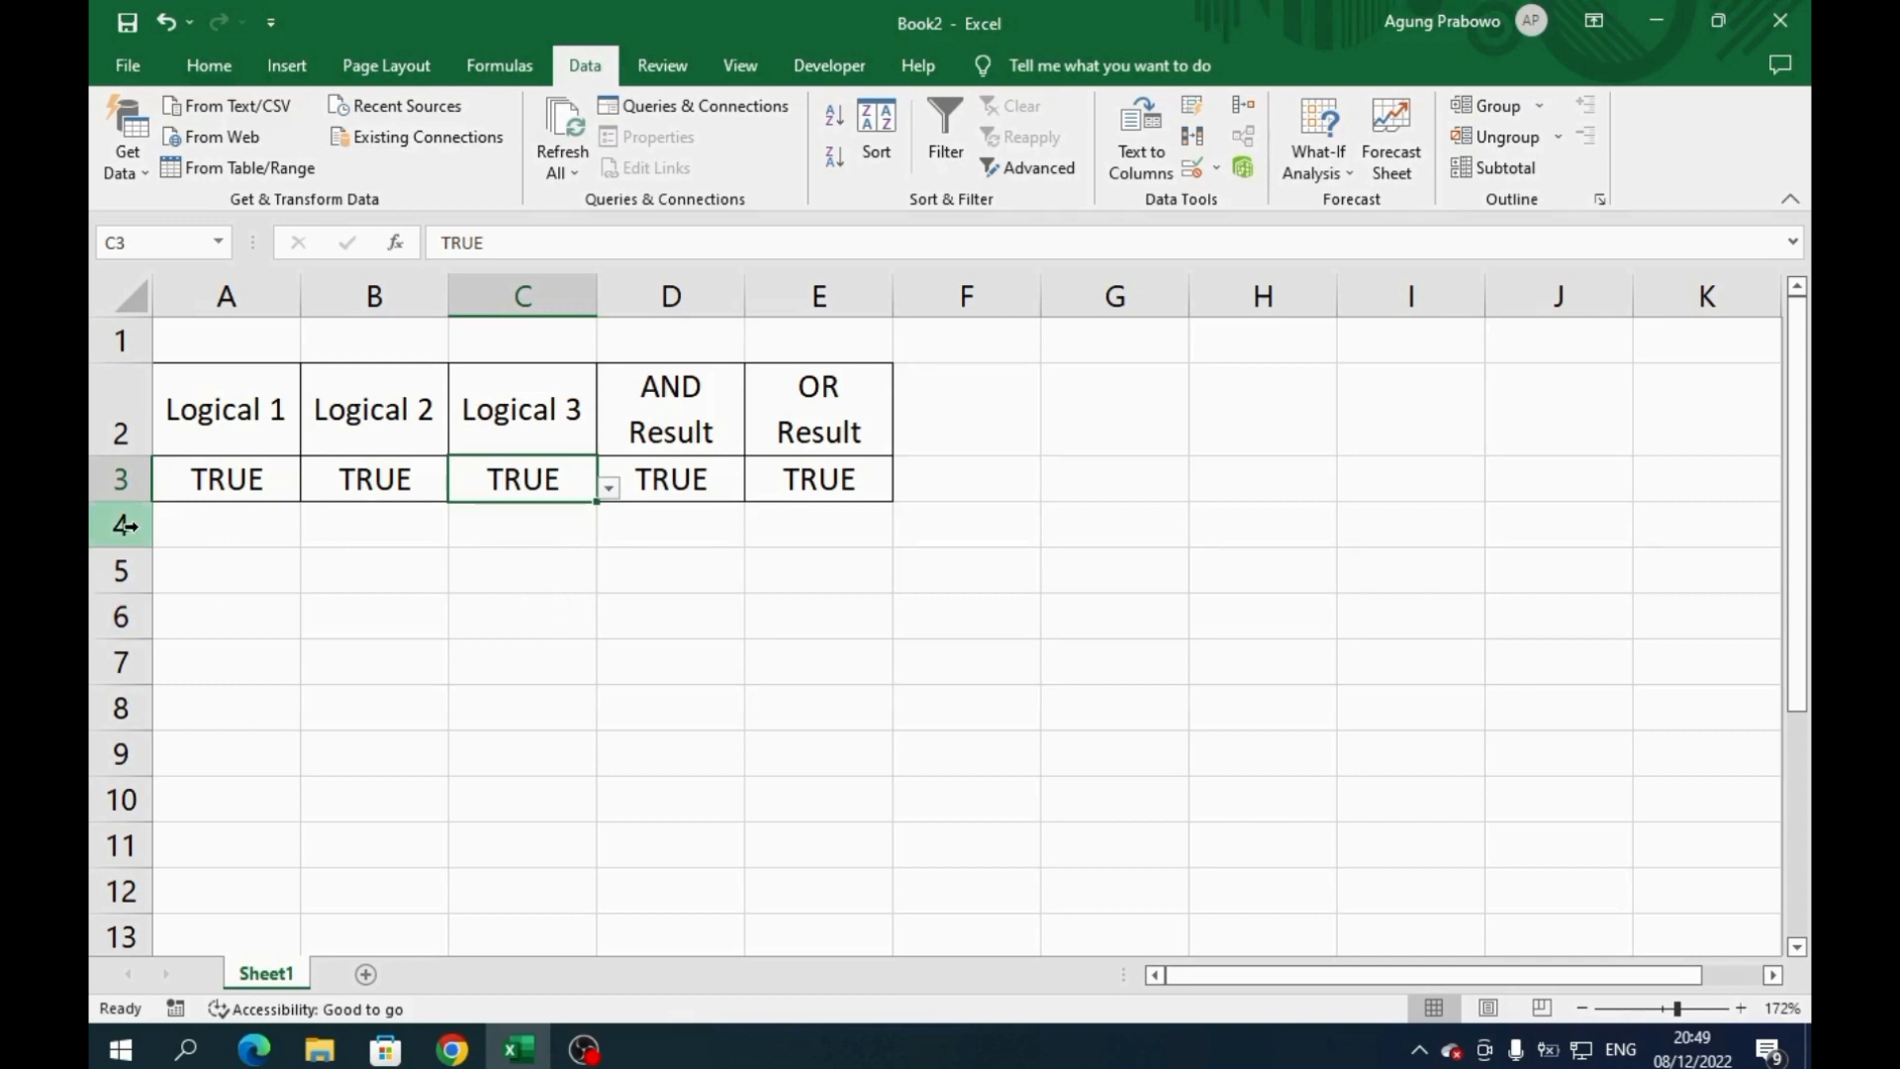
# Step: Apply all borders to the range A5:E5 below the table, leaving row 4 empty
pyautogui.click(229, 526)
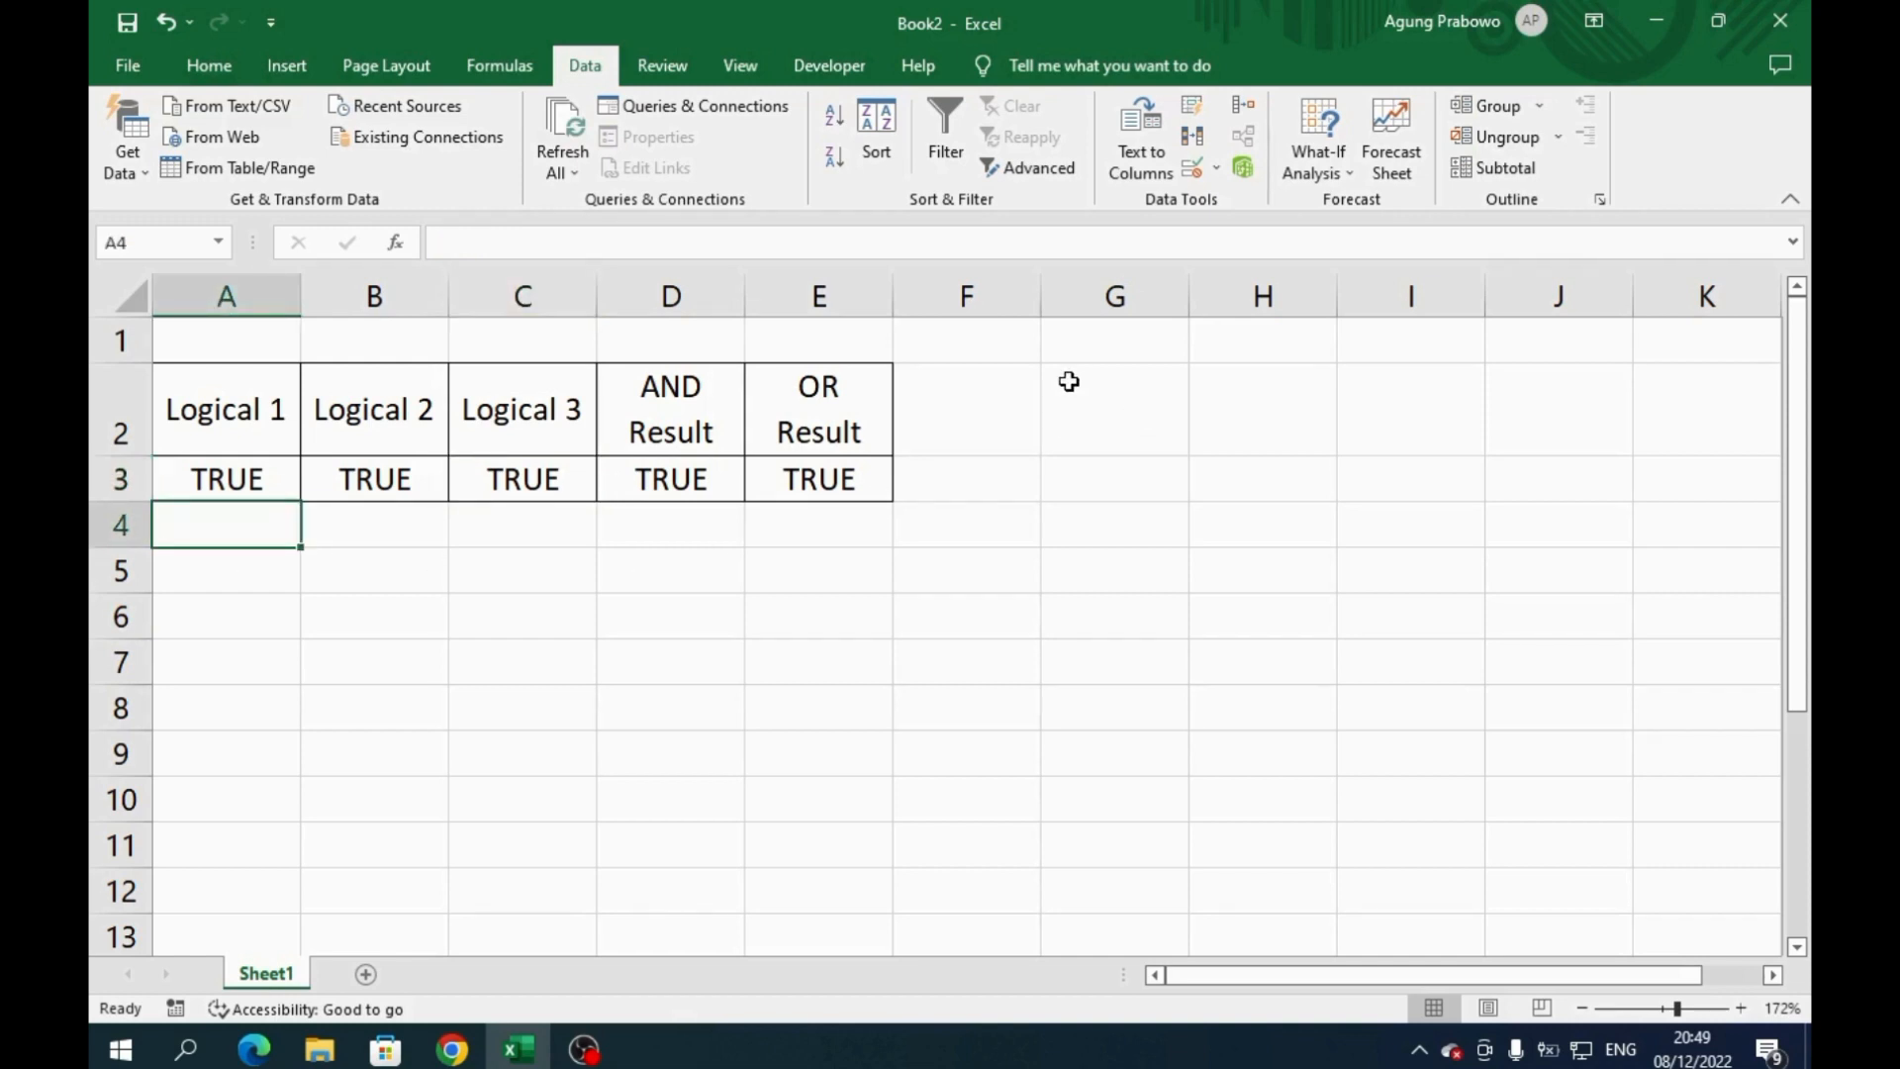
pyautogui.keyDown('shift'); pyautogui.click(821, 530); pyautogui.keyUp('shift')
pyautogui.moveTo(225, 586); pyautogui.dragTo(798, 573)
pyautogui.click(209, 65)
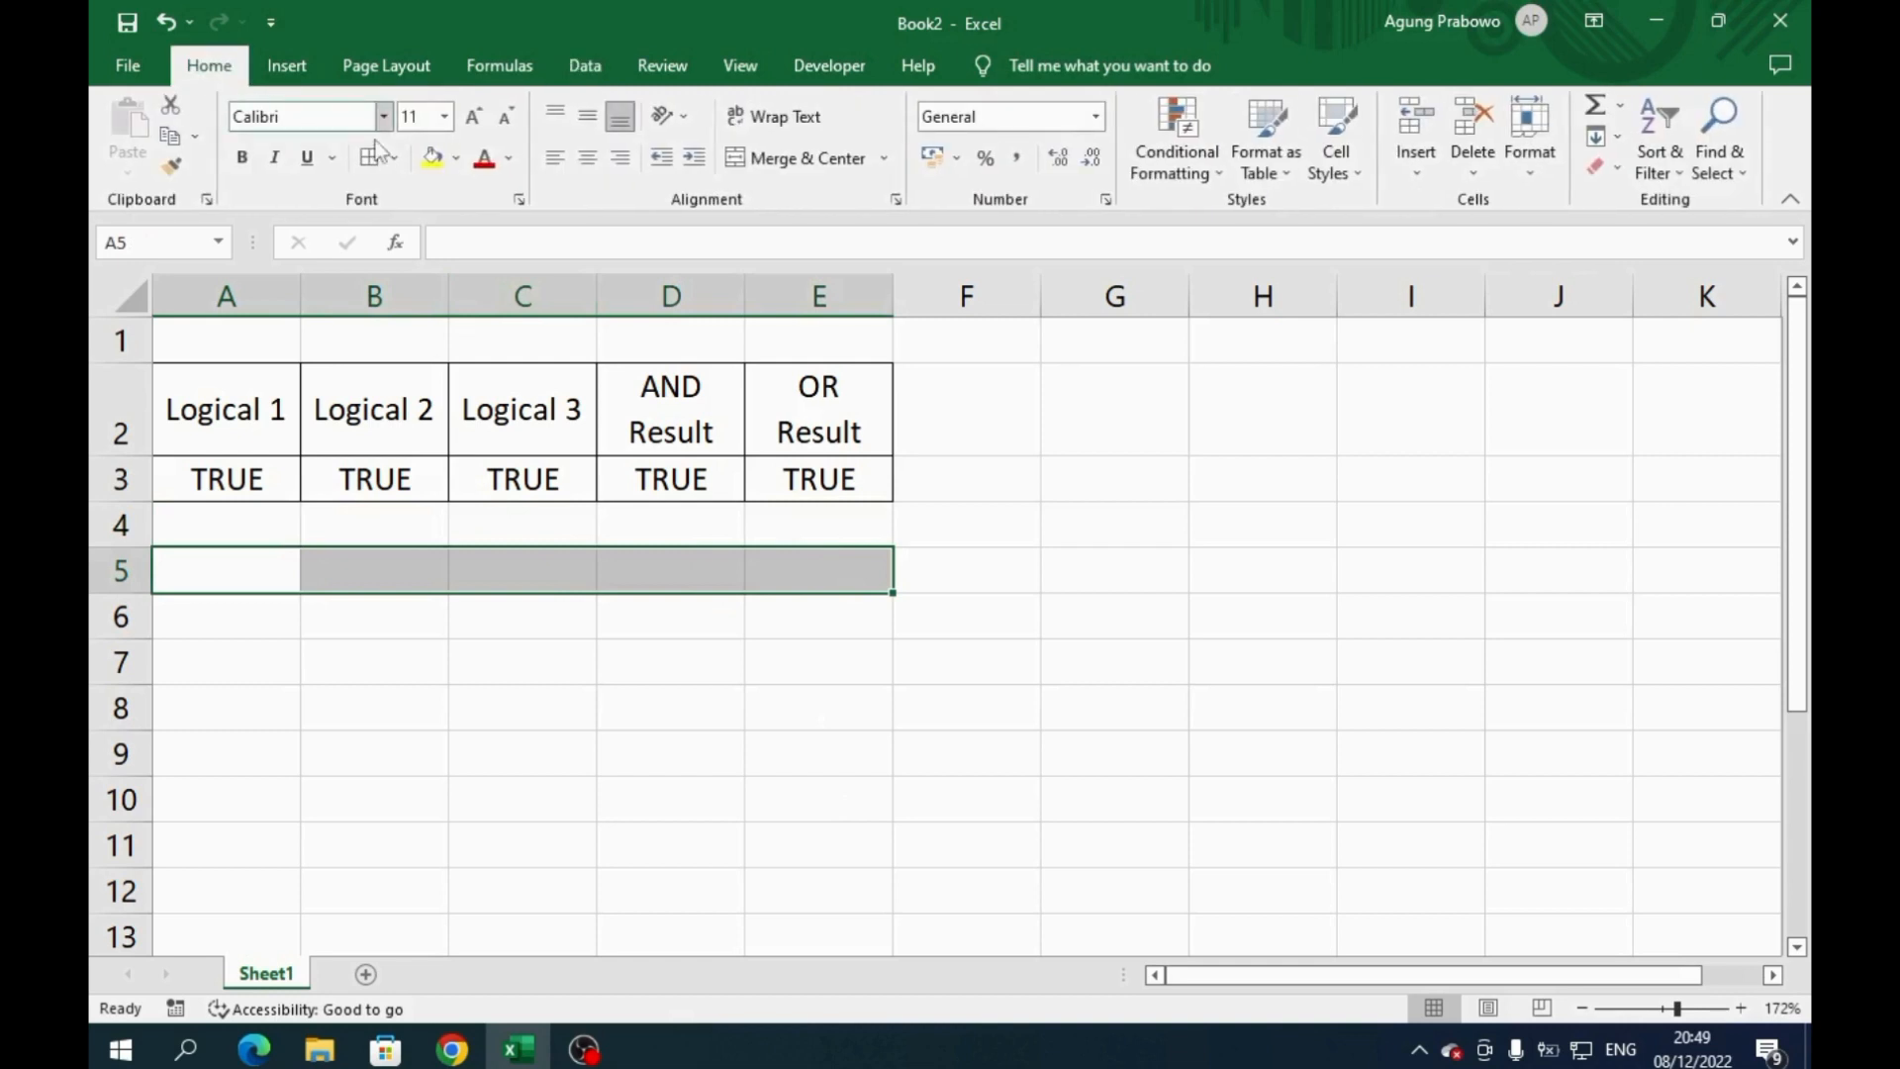
pyautogui.click(394, 158)
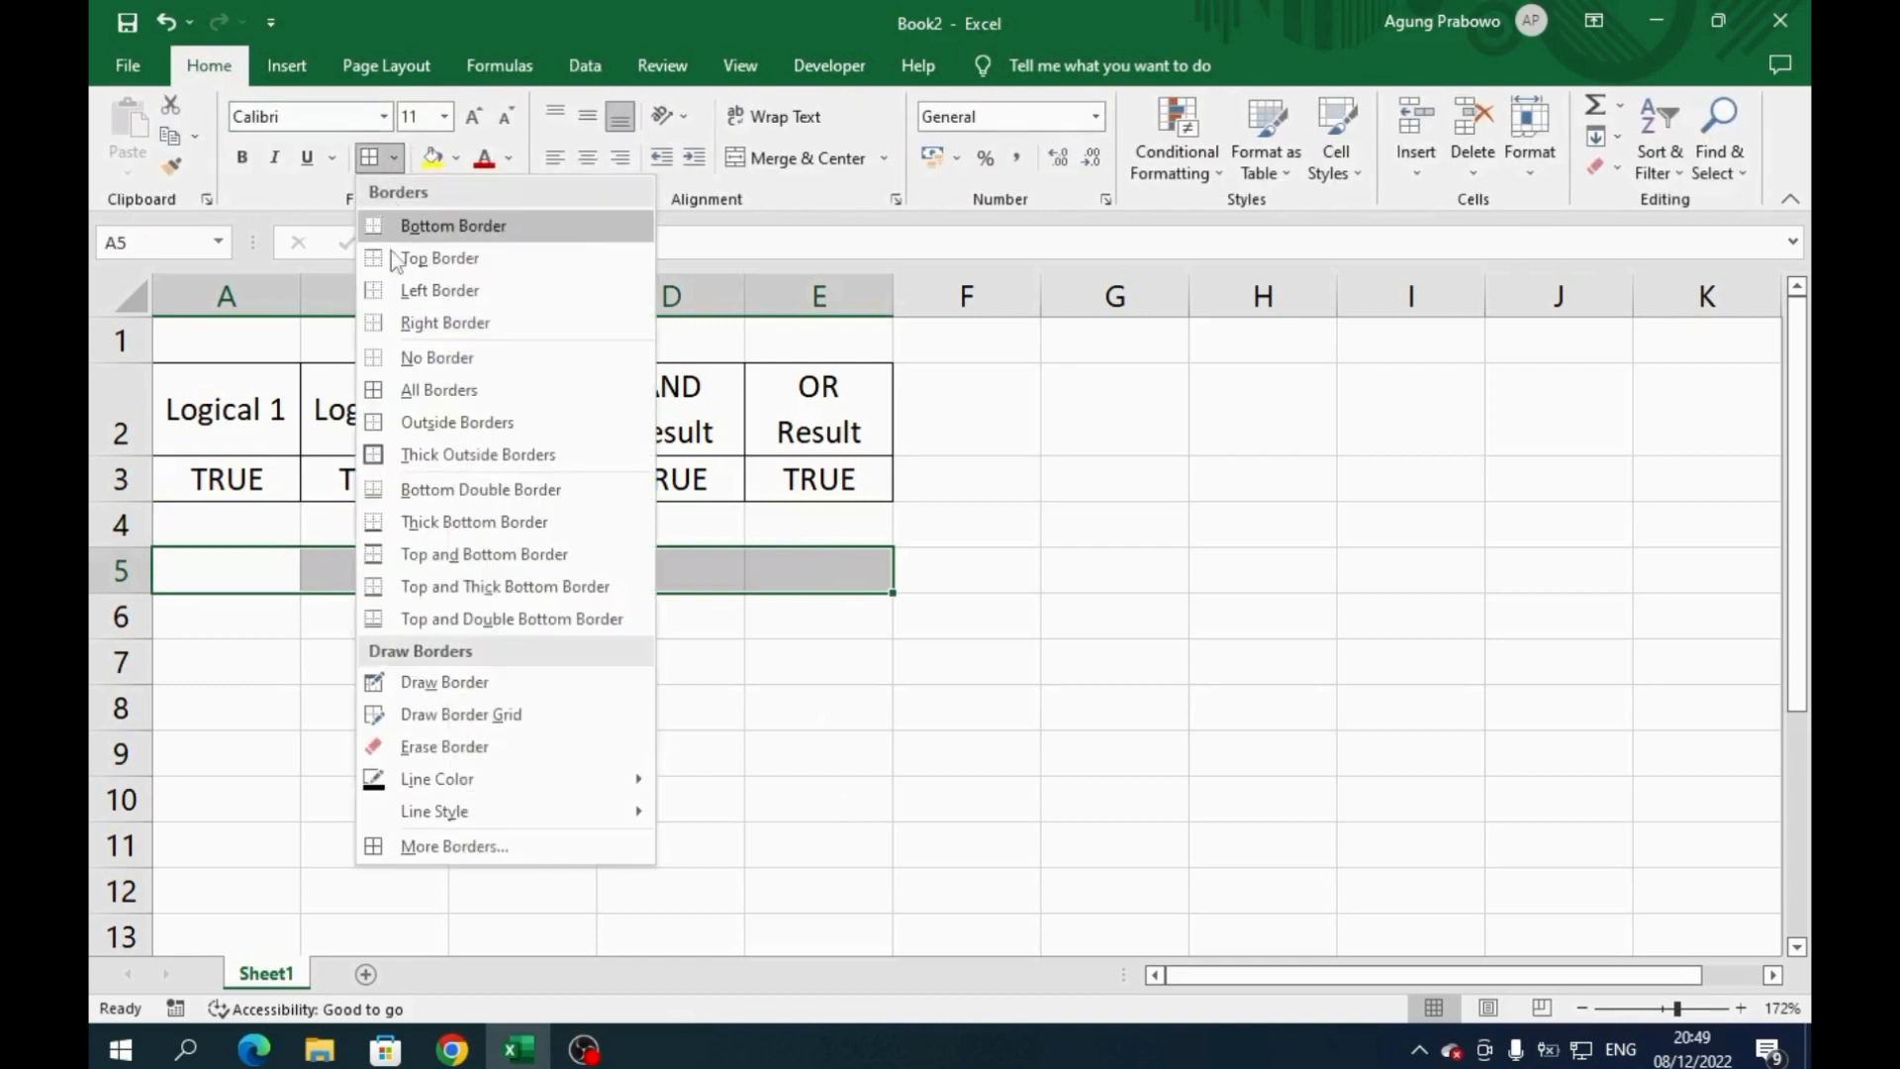
pyautogui.click(416, 386)
# Step: Enter the value 10 in each of the cells A5, B5 and C5
pyautogui.click(267, 578)
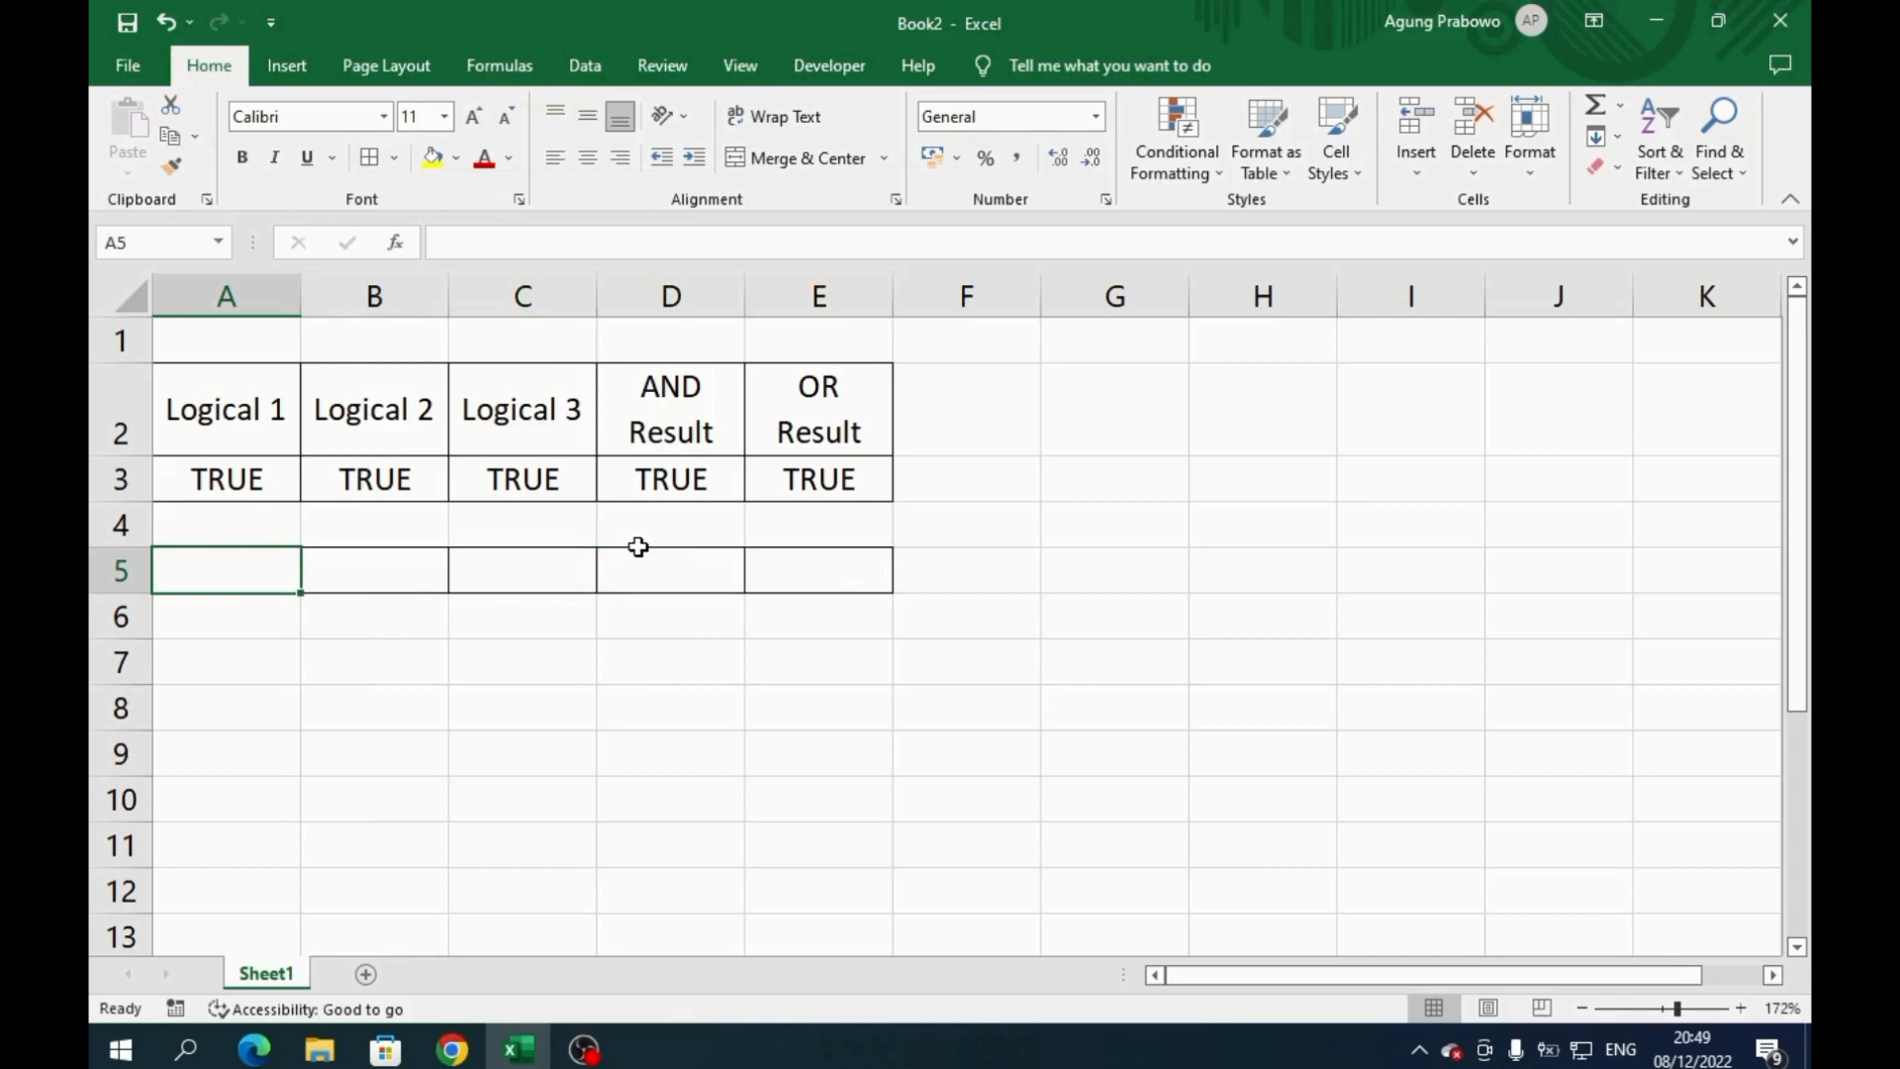
pyautogui.write('10')
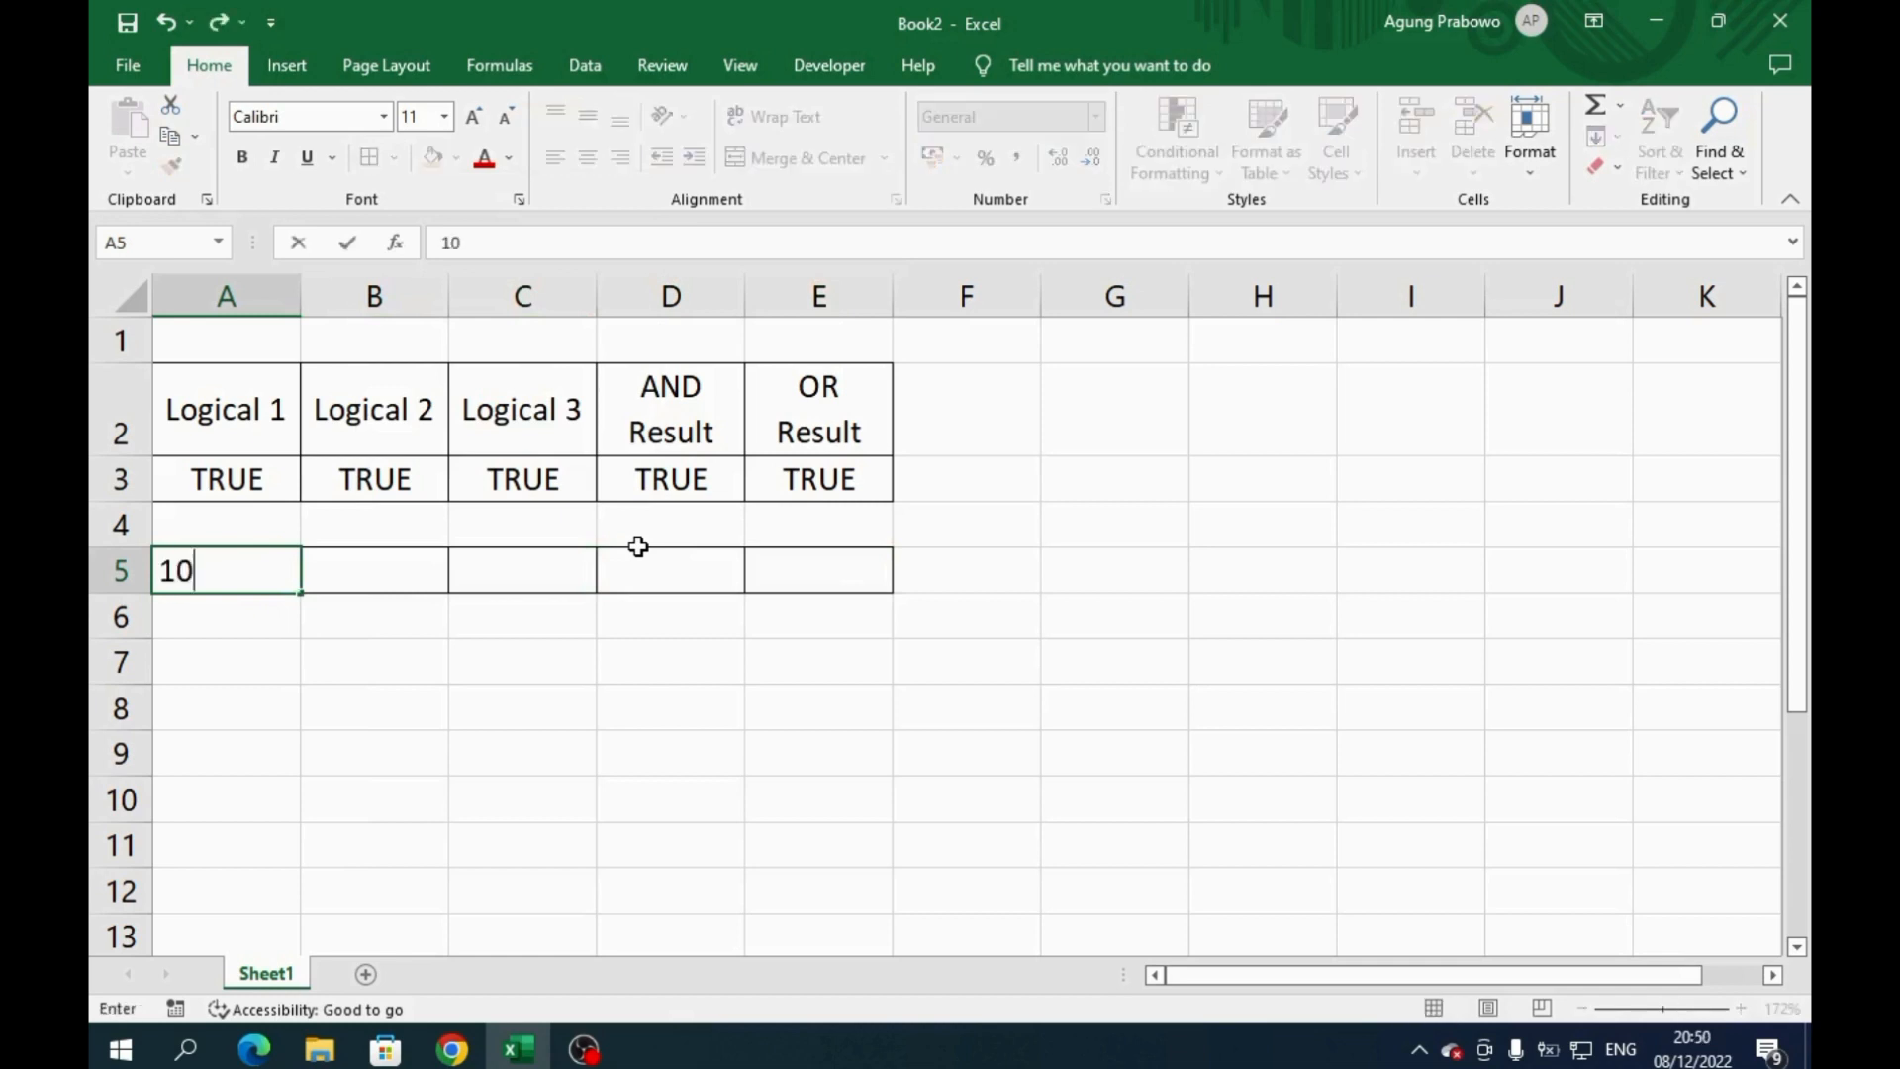
pyautogui.press('Tab')
pyautogui.write('10')
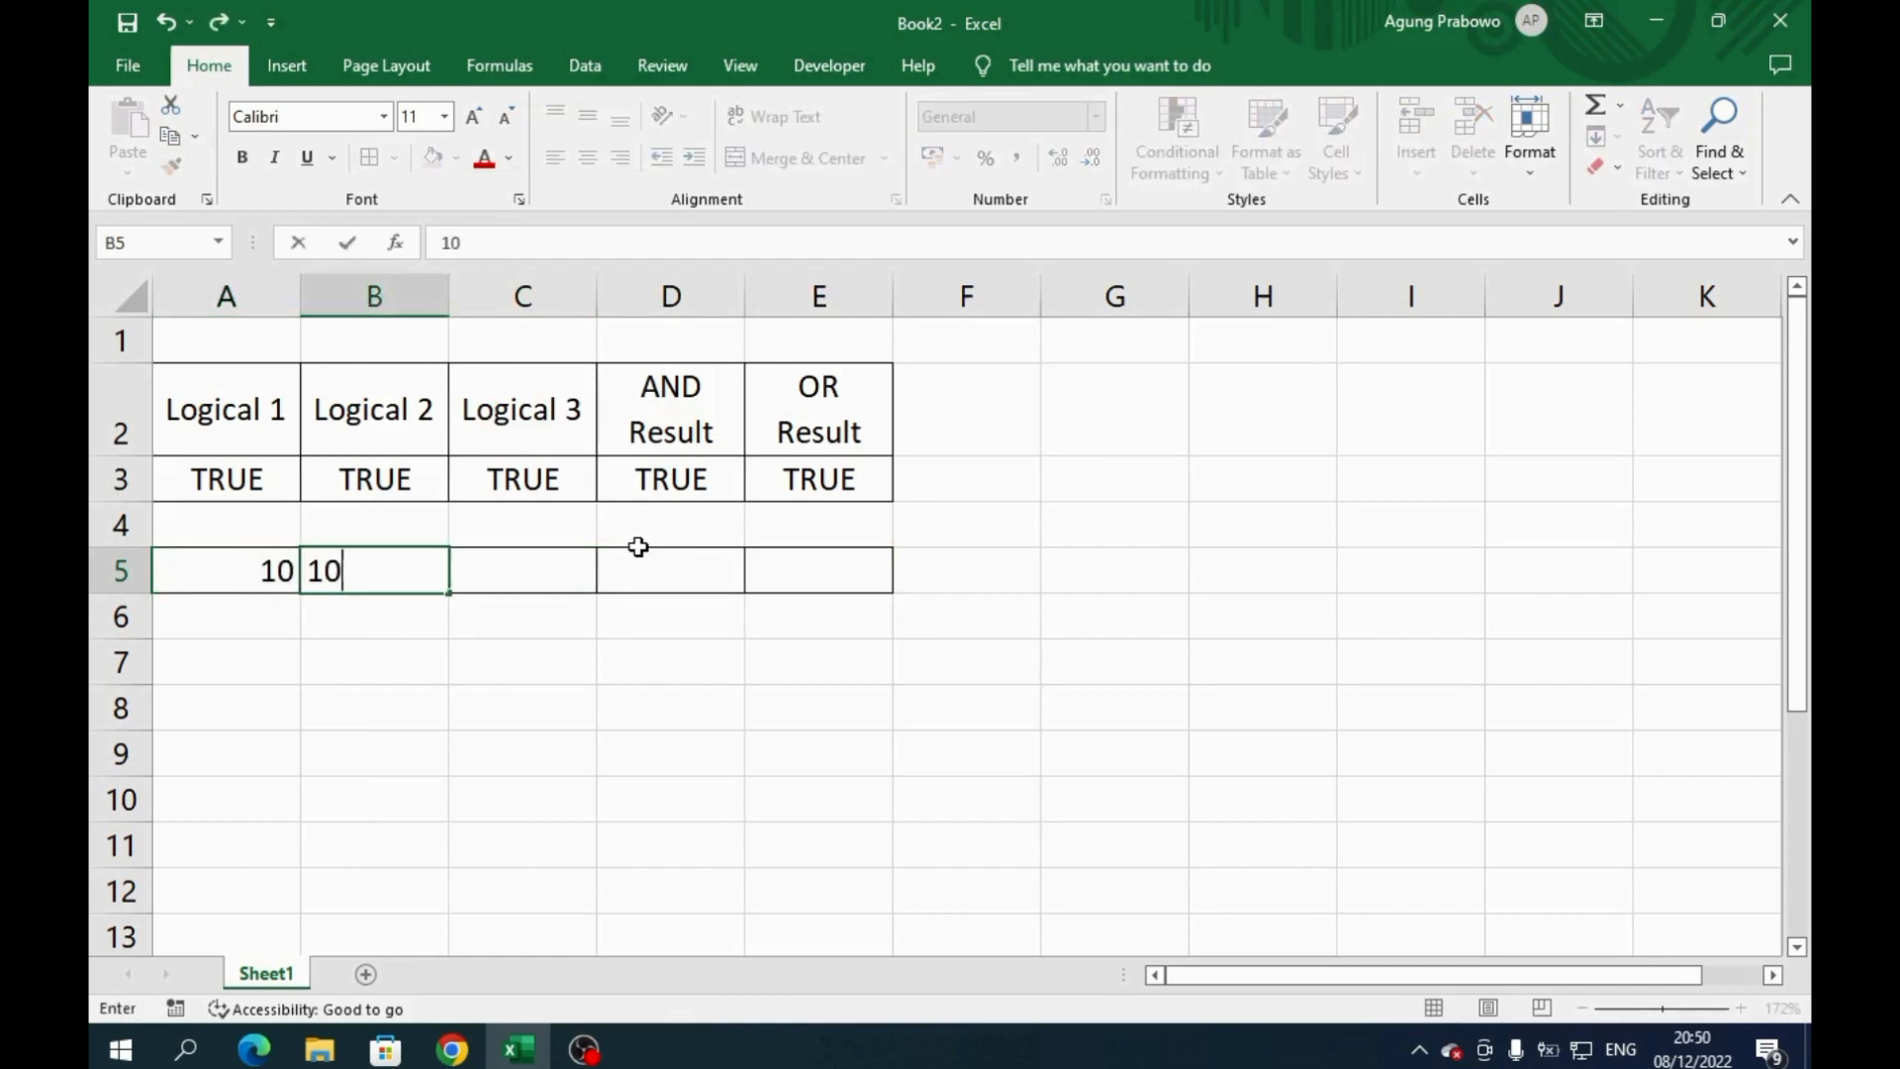
pyautogui.press('Tab')
pyautogui.write('10')
pyautogui.press('Tab')
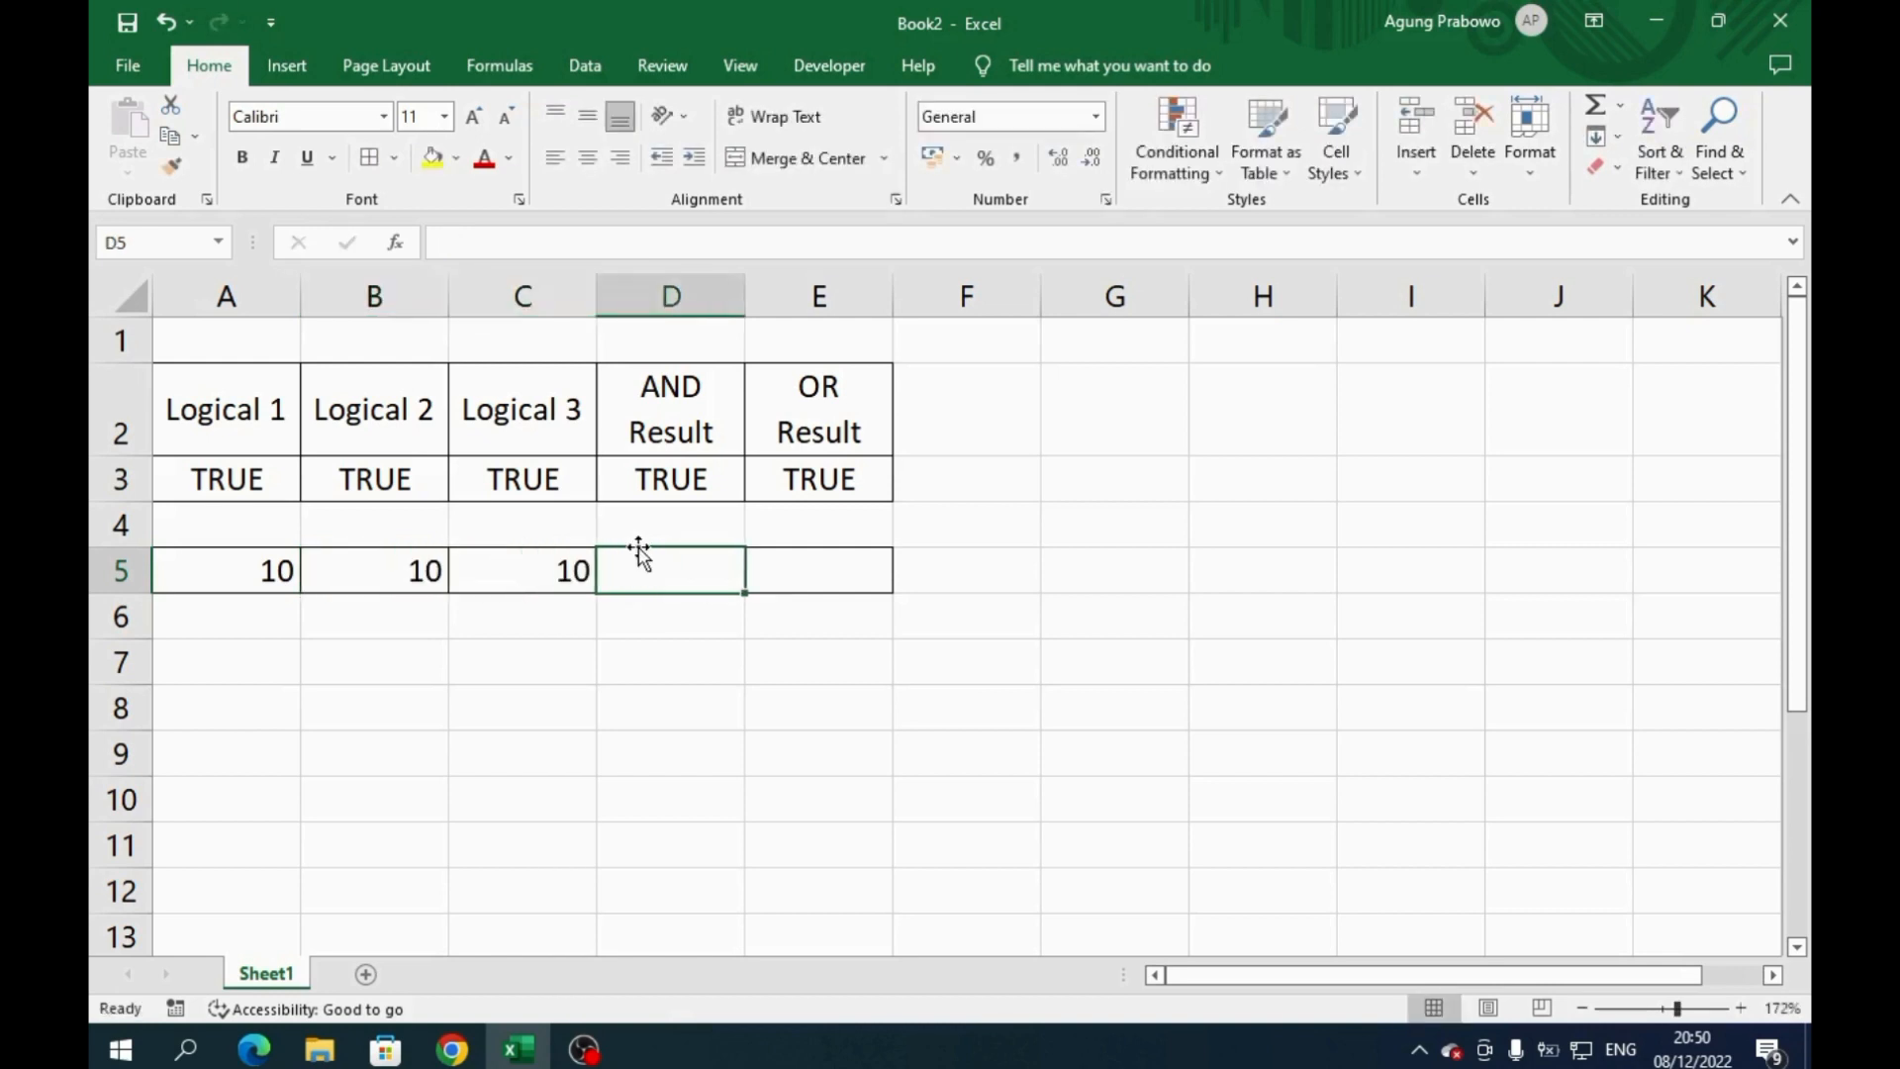
# Step: Enter the formula =AND(A5>=10,B5>=10,C5>=10) in cell D5
pyautogui.write('=')
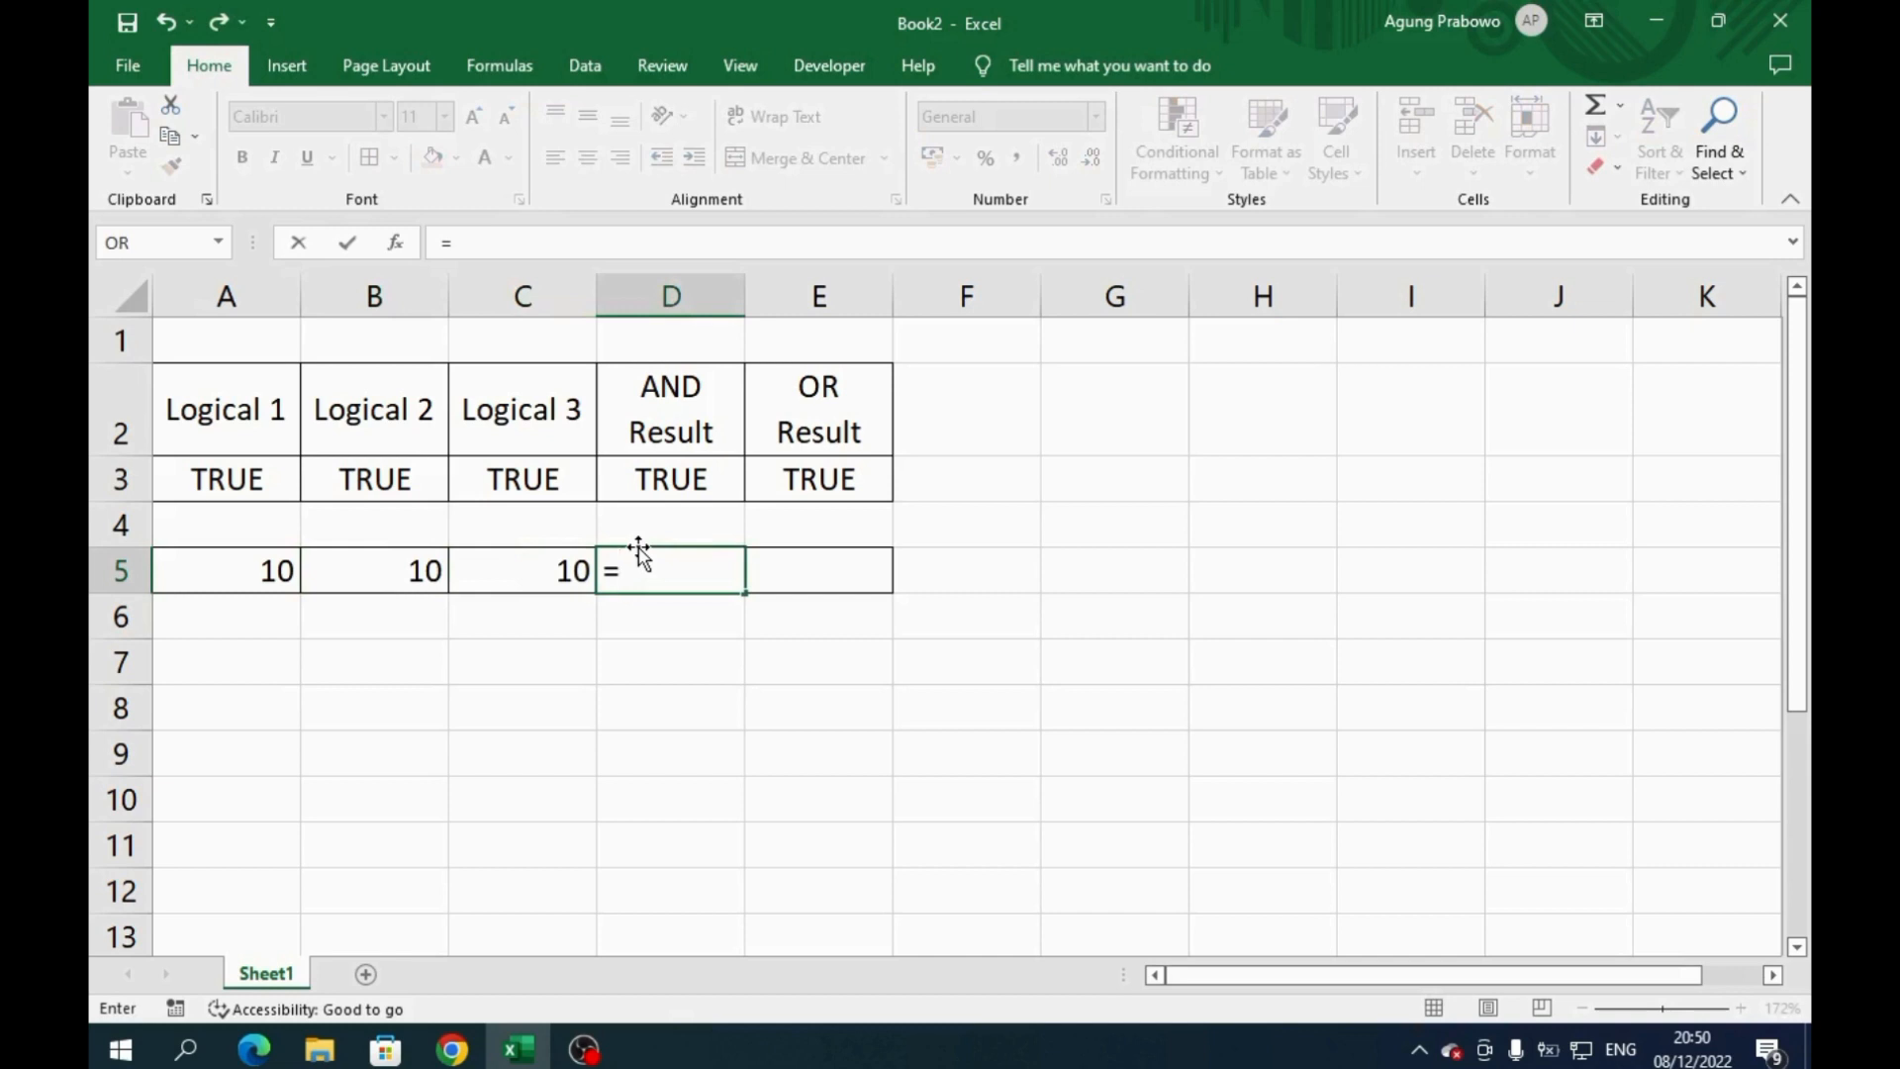
pyautogui.write('AND(')
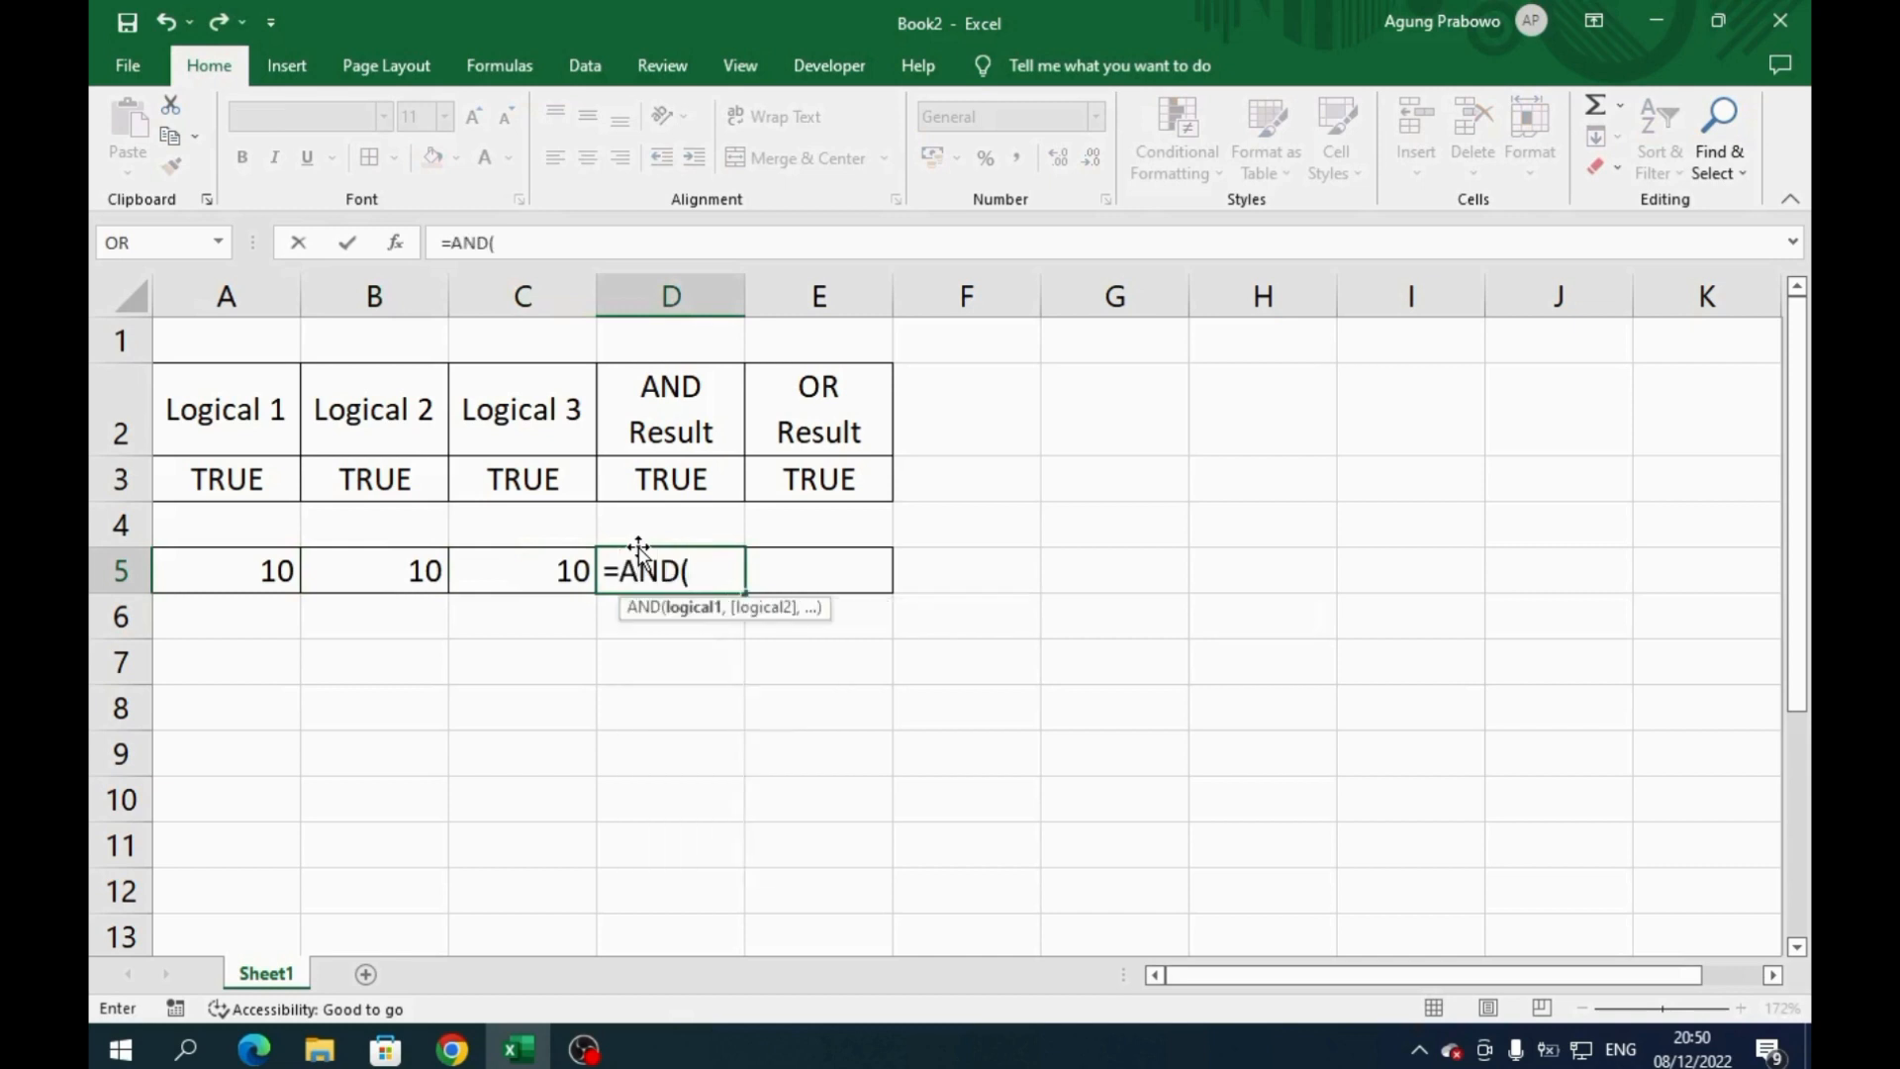
pyautogui.click(256, 567)
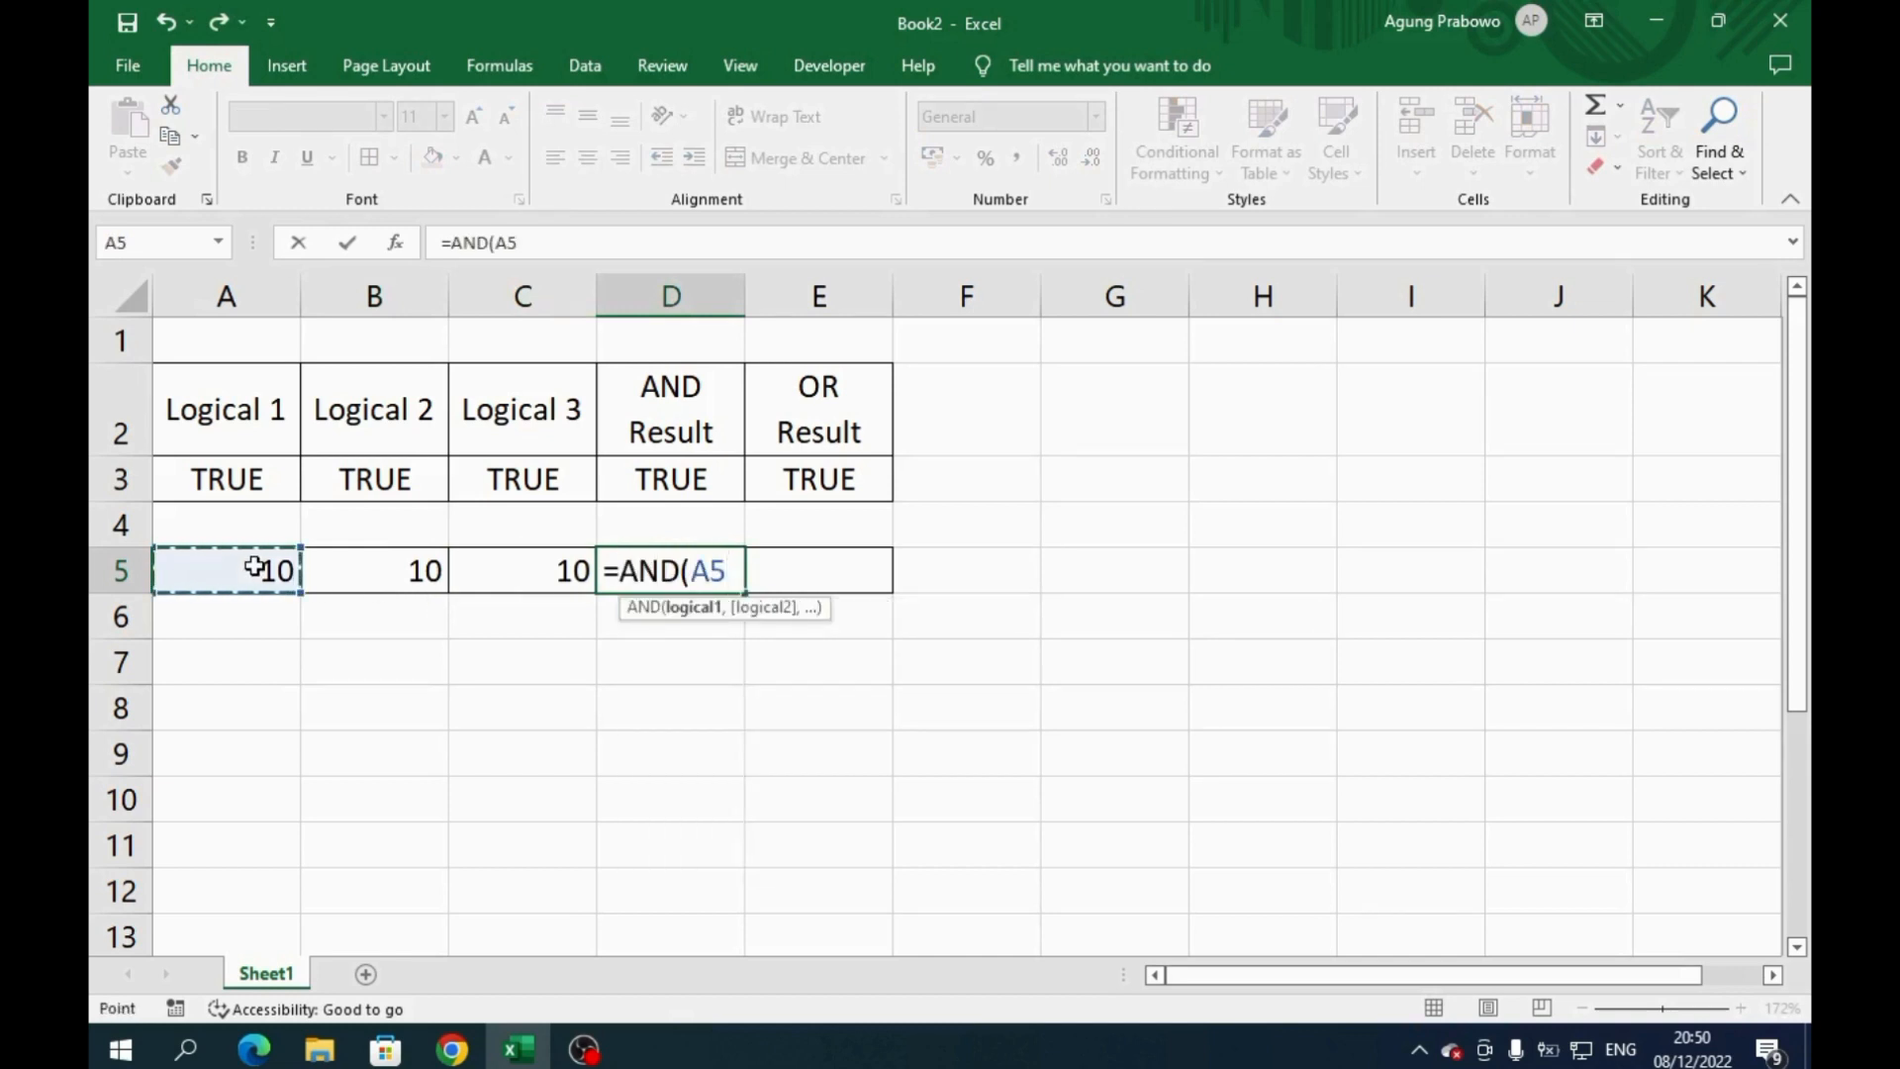
pyautogui.write('>=')
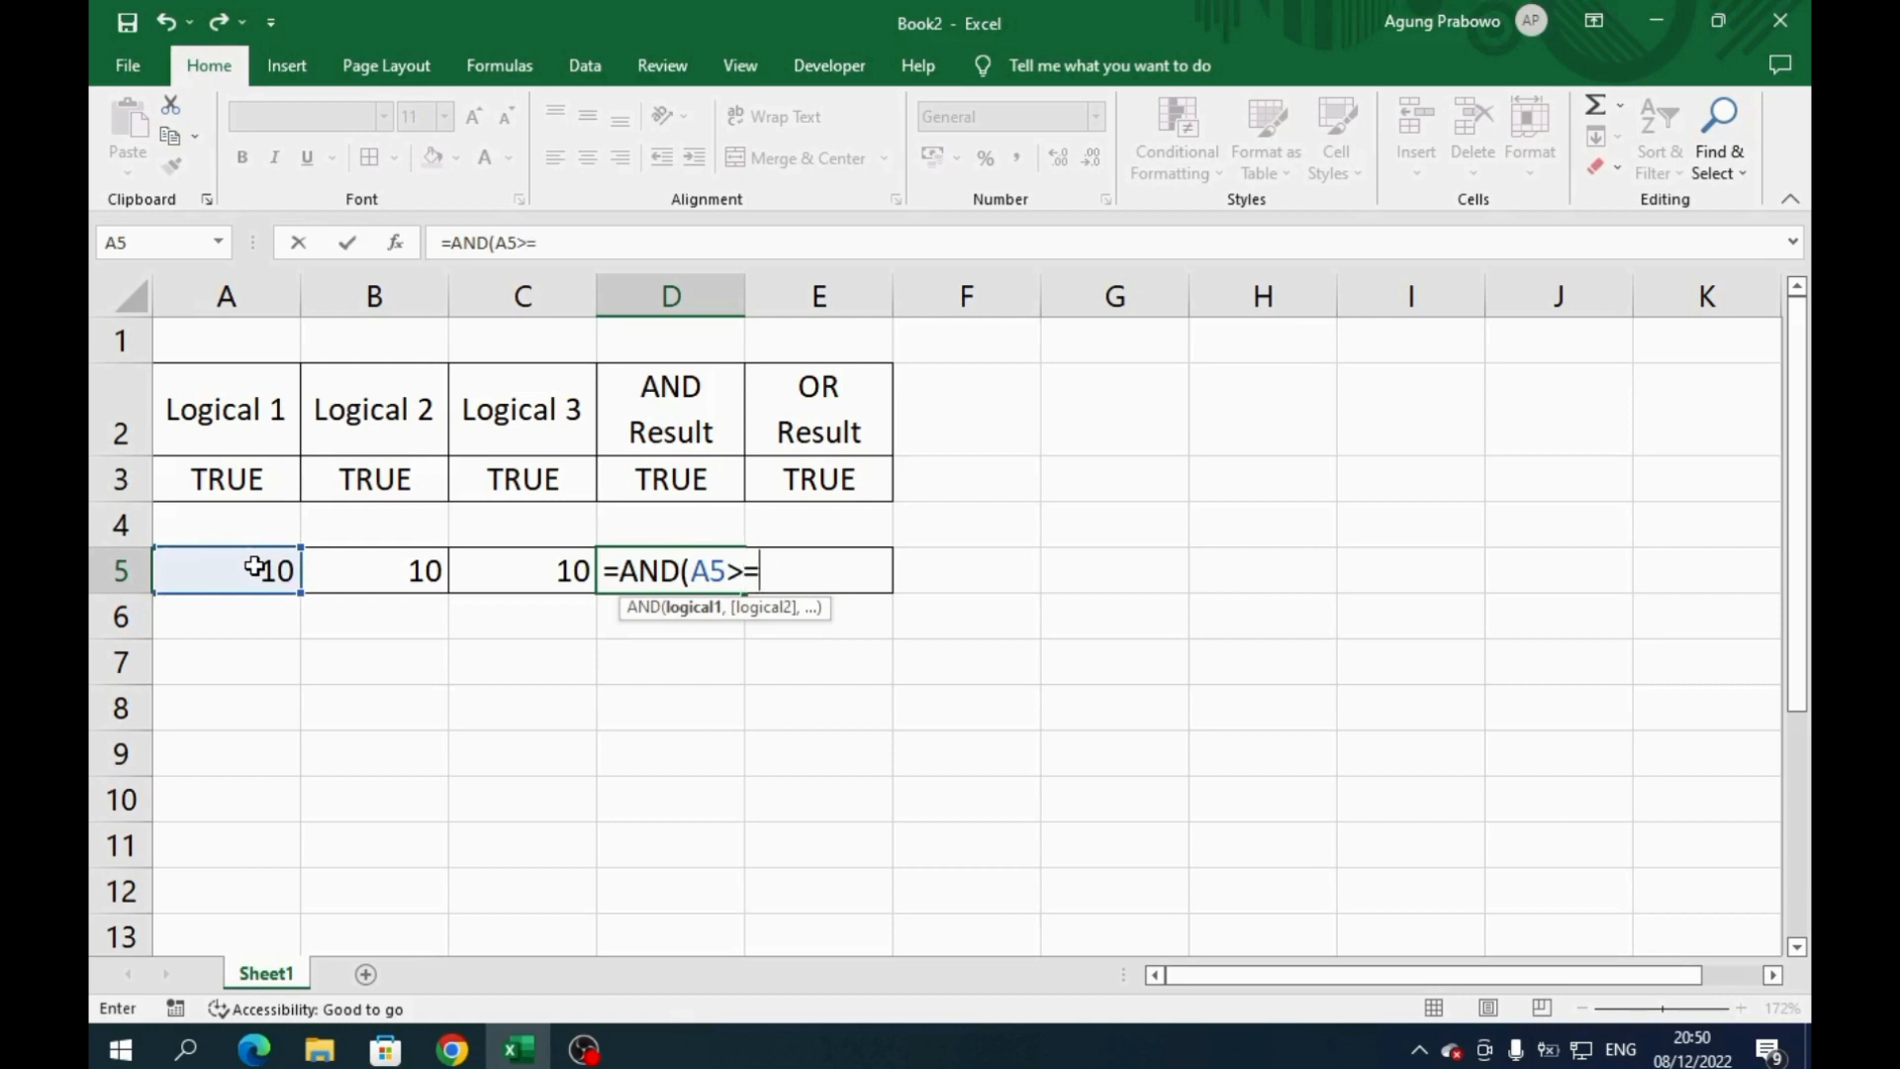
pyautogui.write('10,')
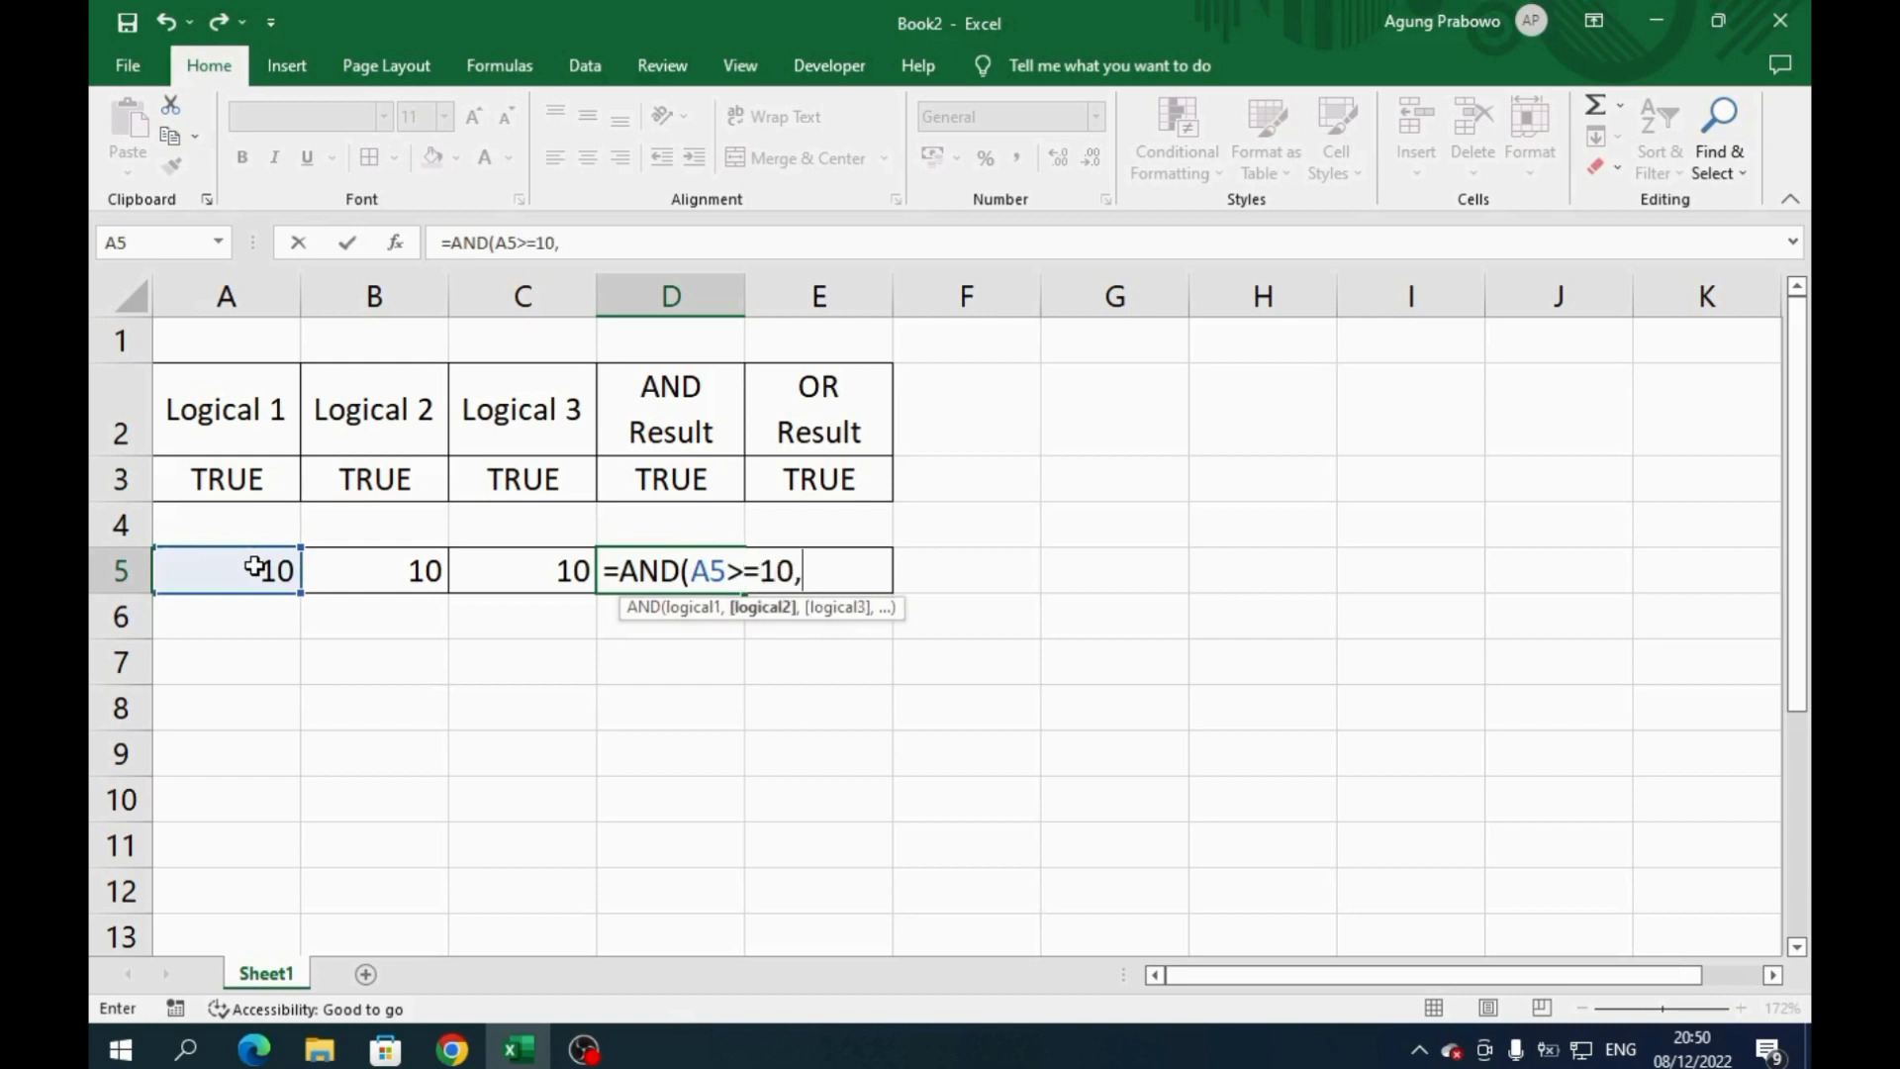
pyautogui.click(404, 574)
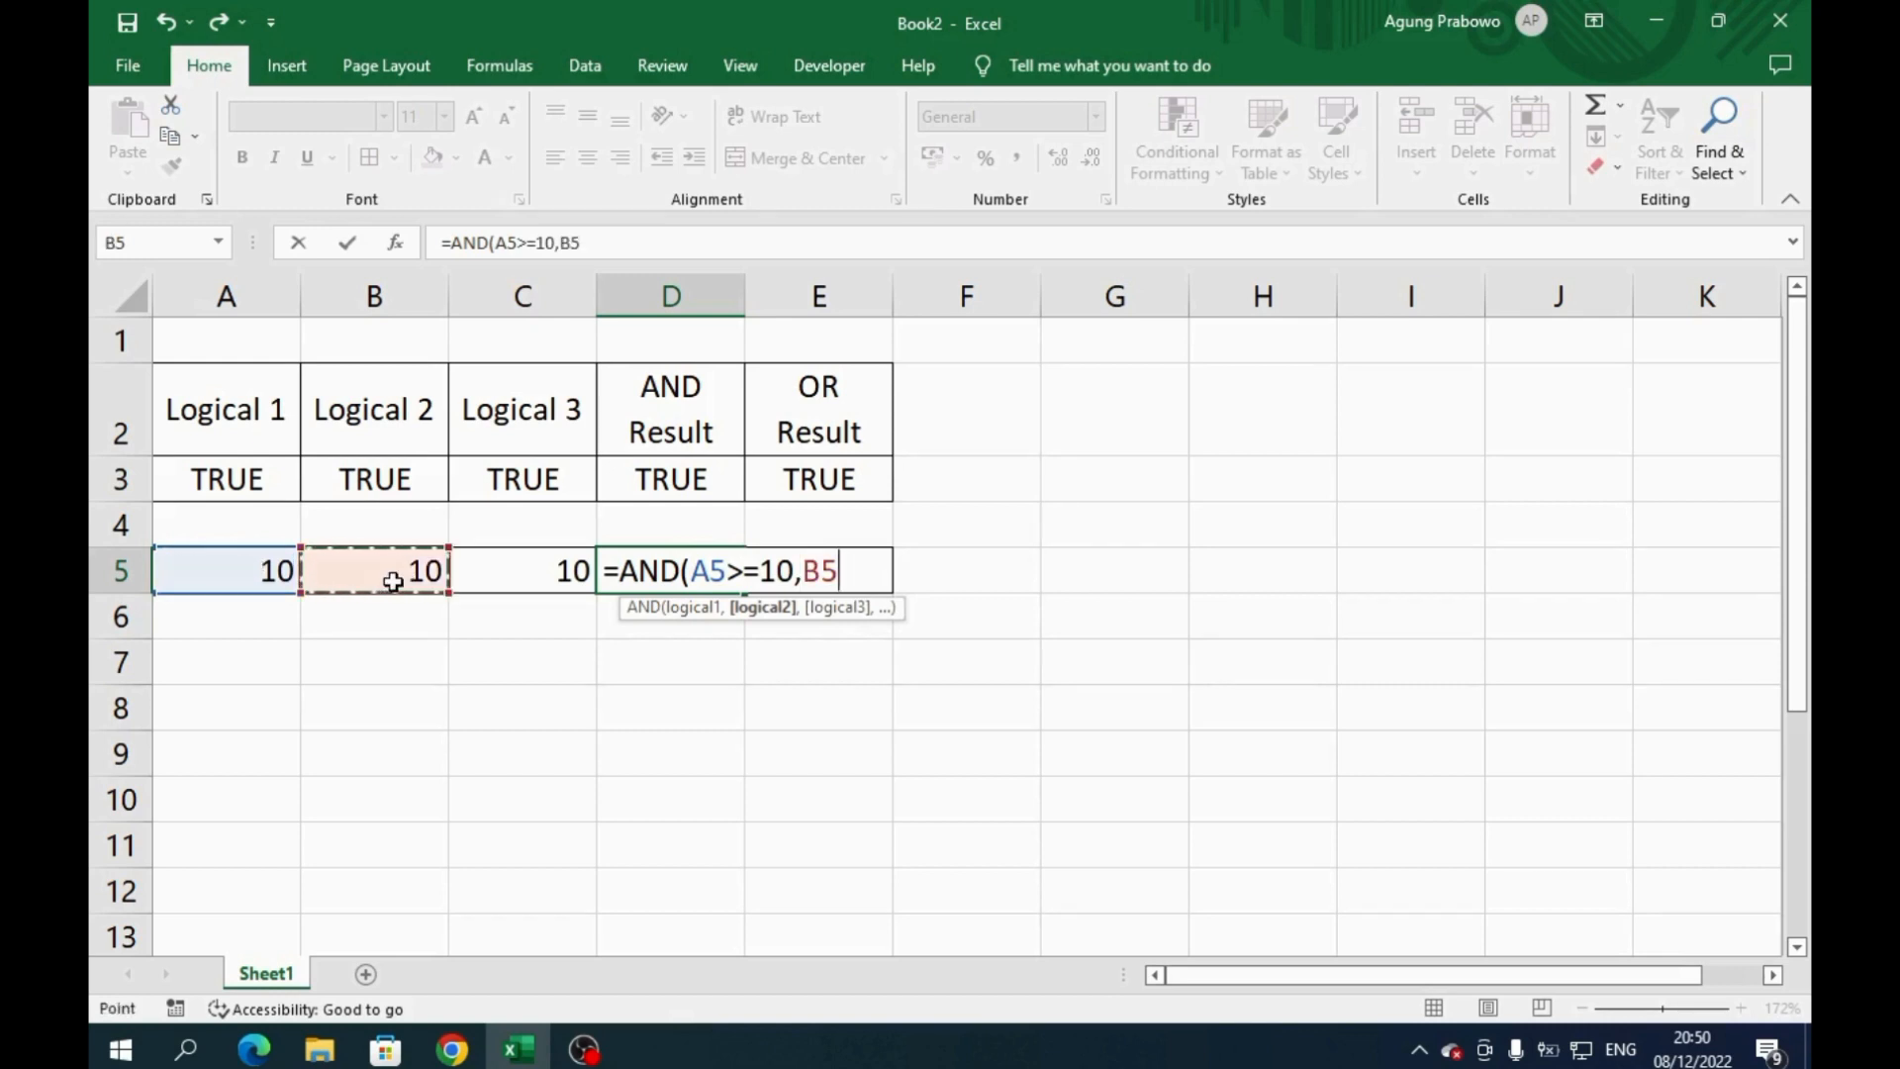
pyautogui.write('>=10,')
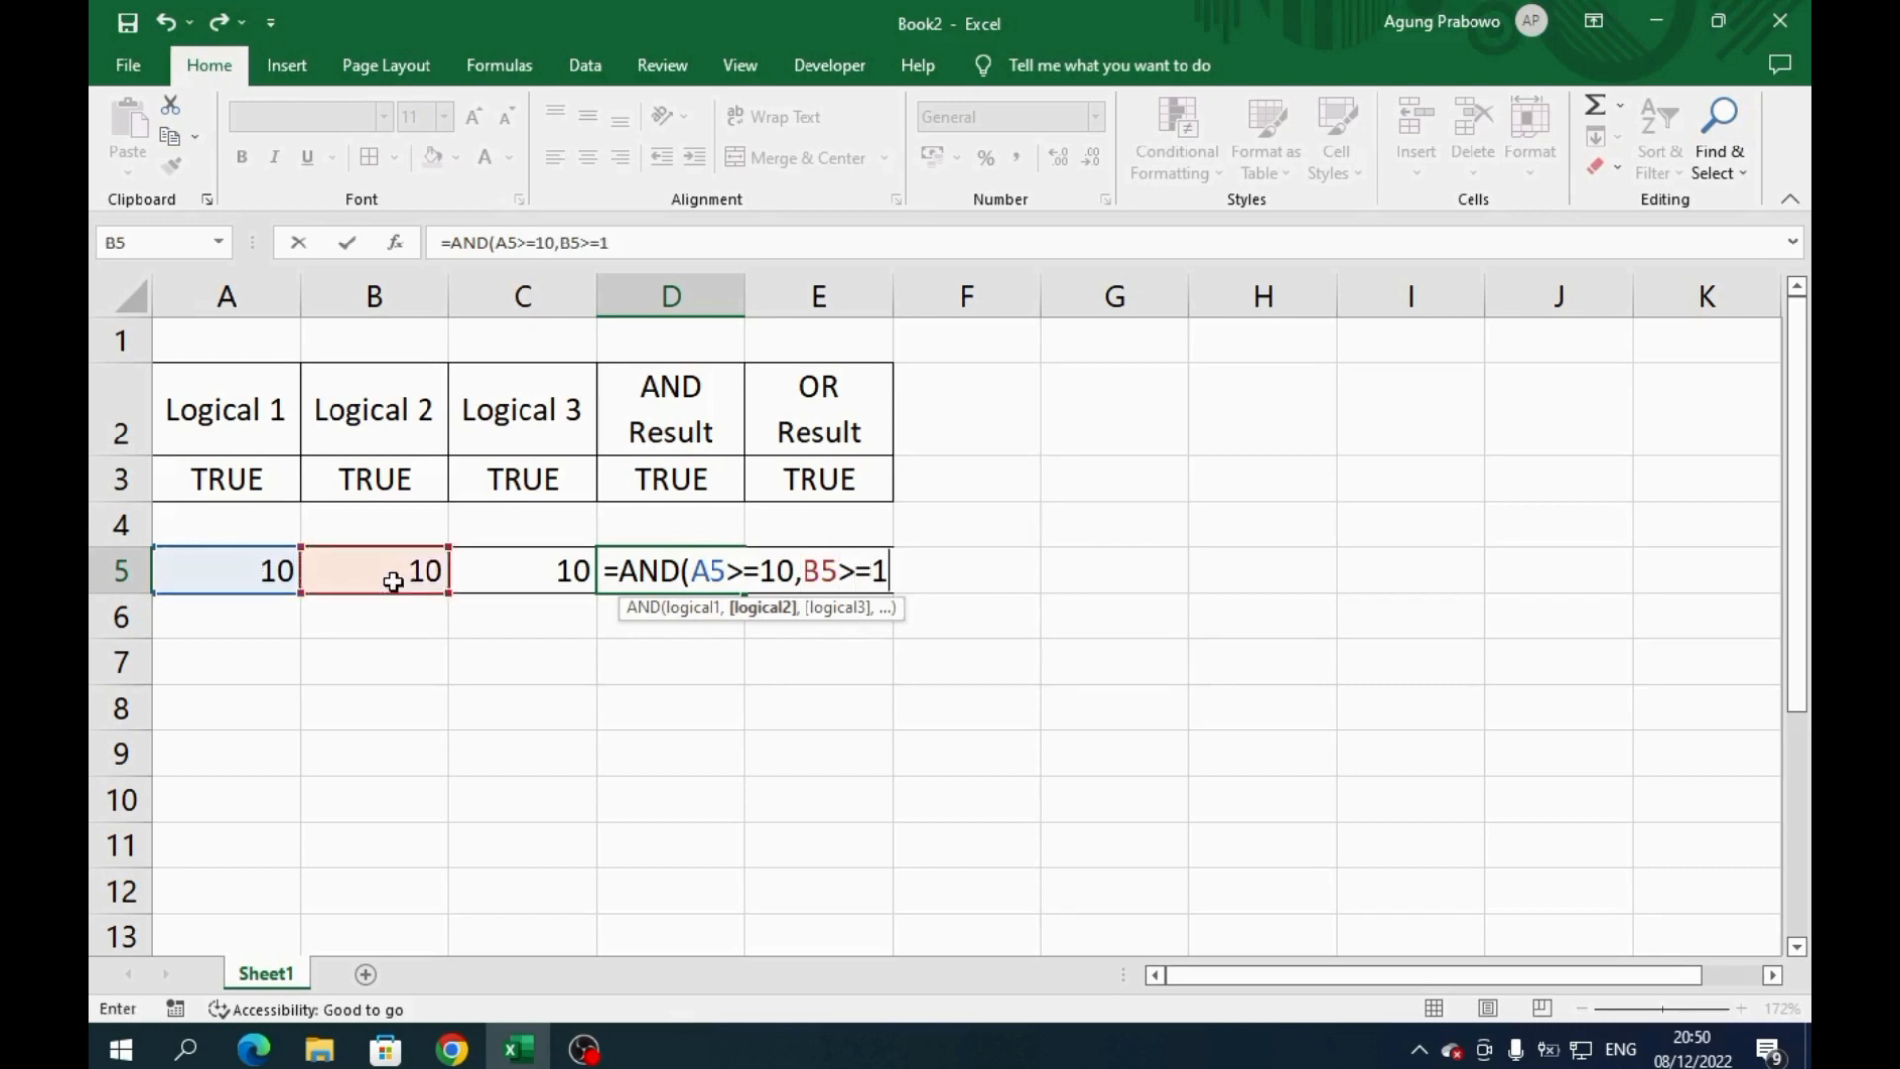
pyautogui.click(489, 581)
pyautogui.write('>')
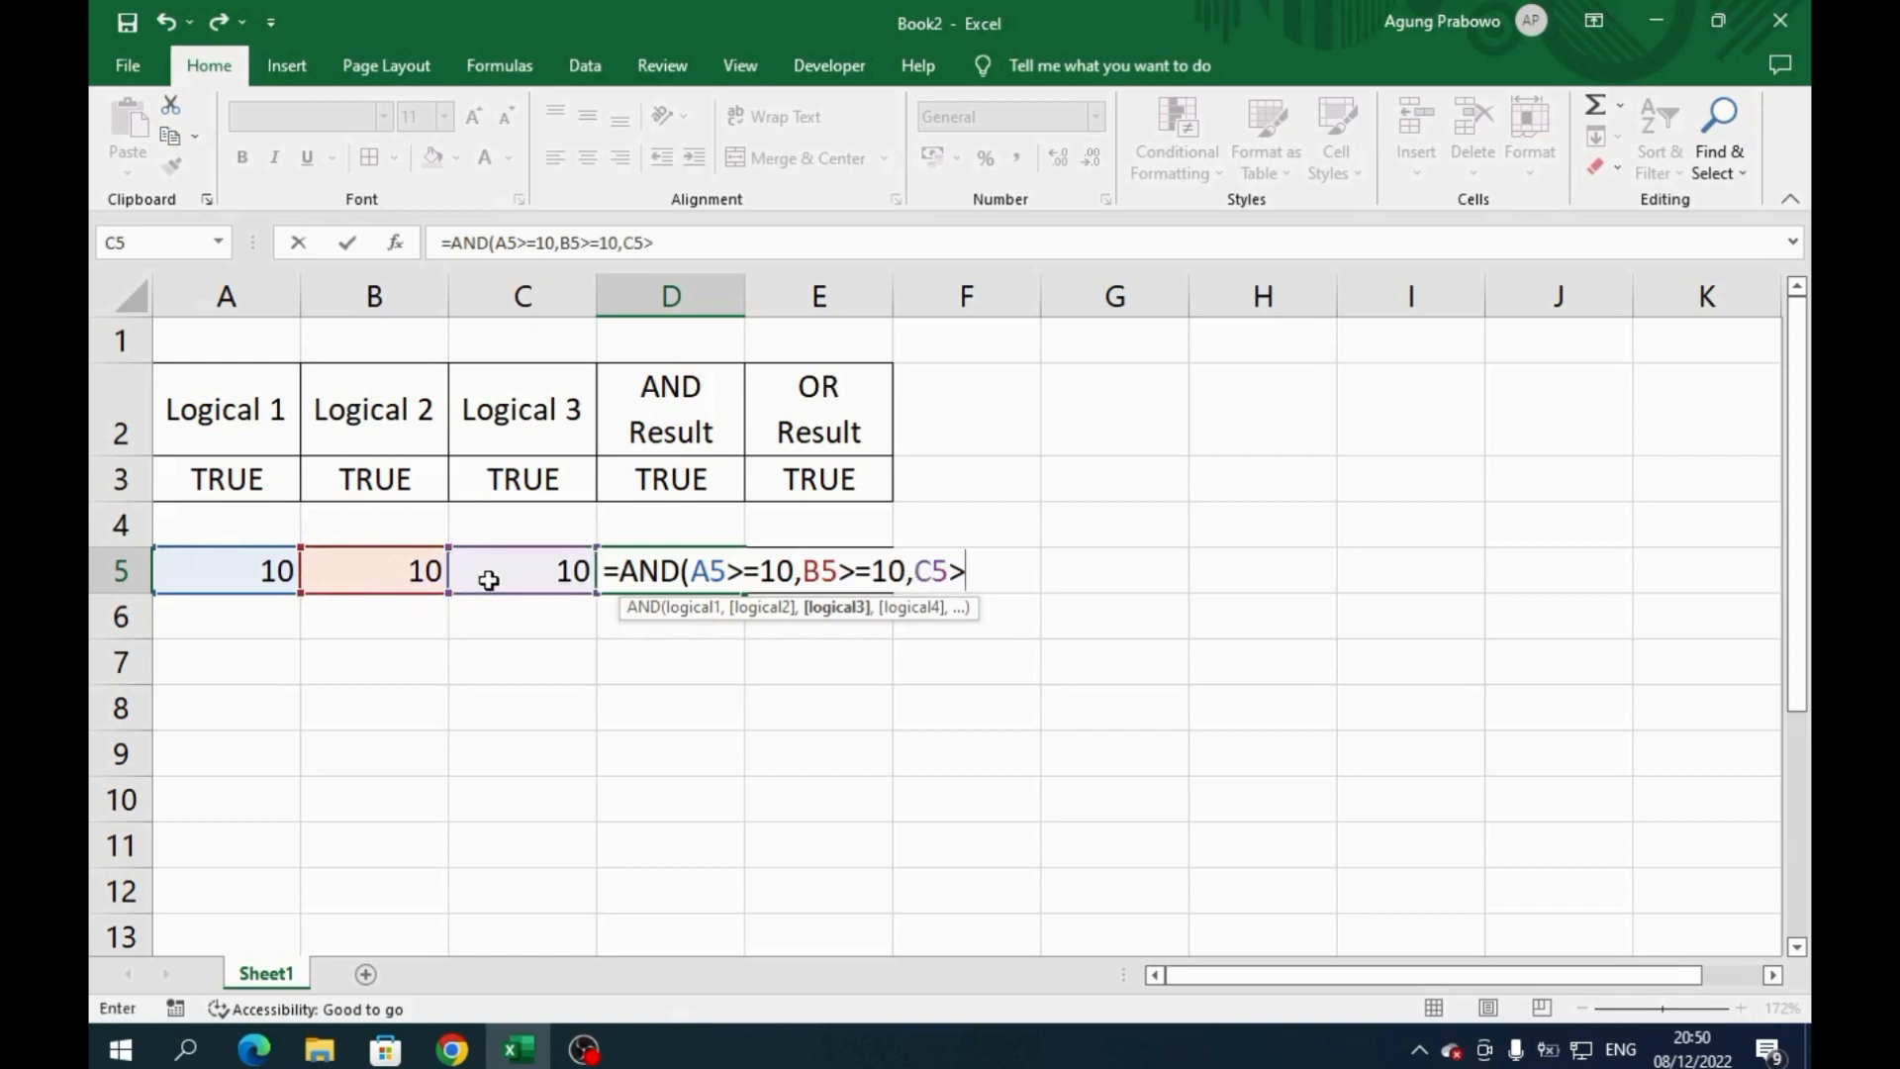
pyautogui.write('=10)')
pyautogui.press('Return')
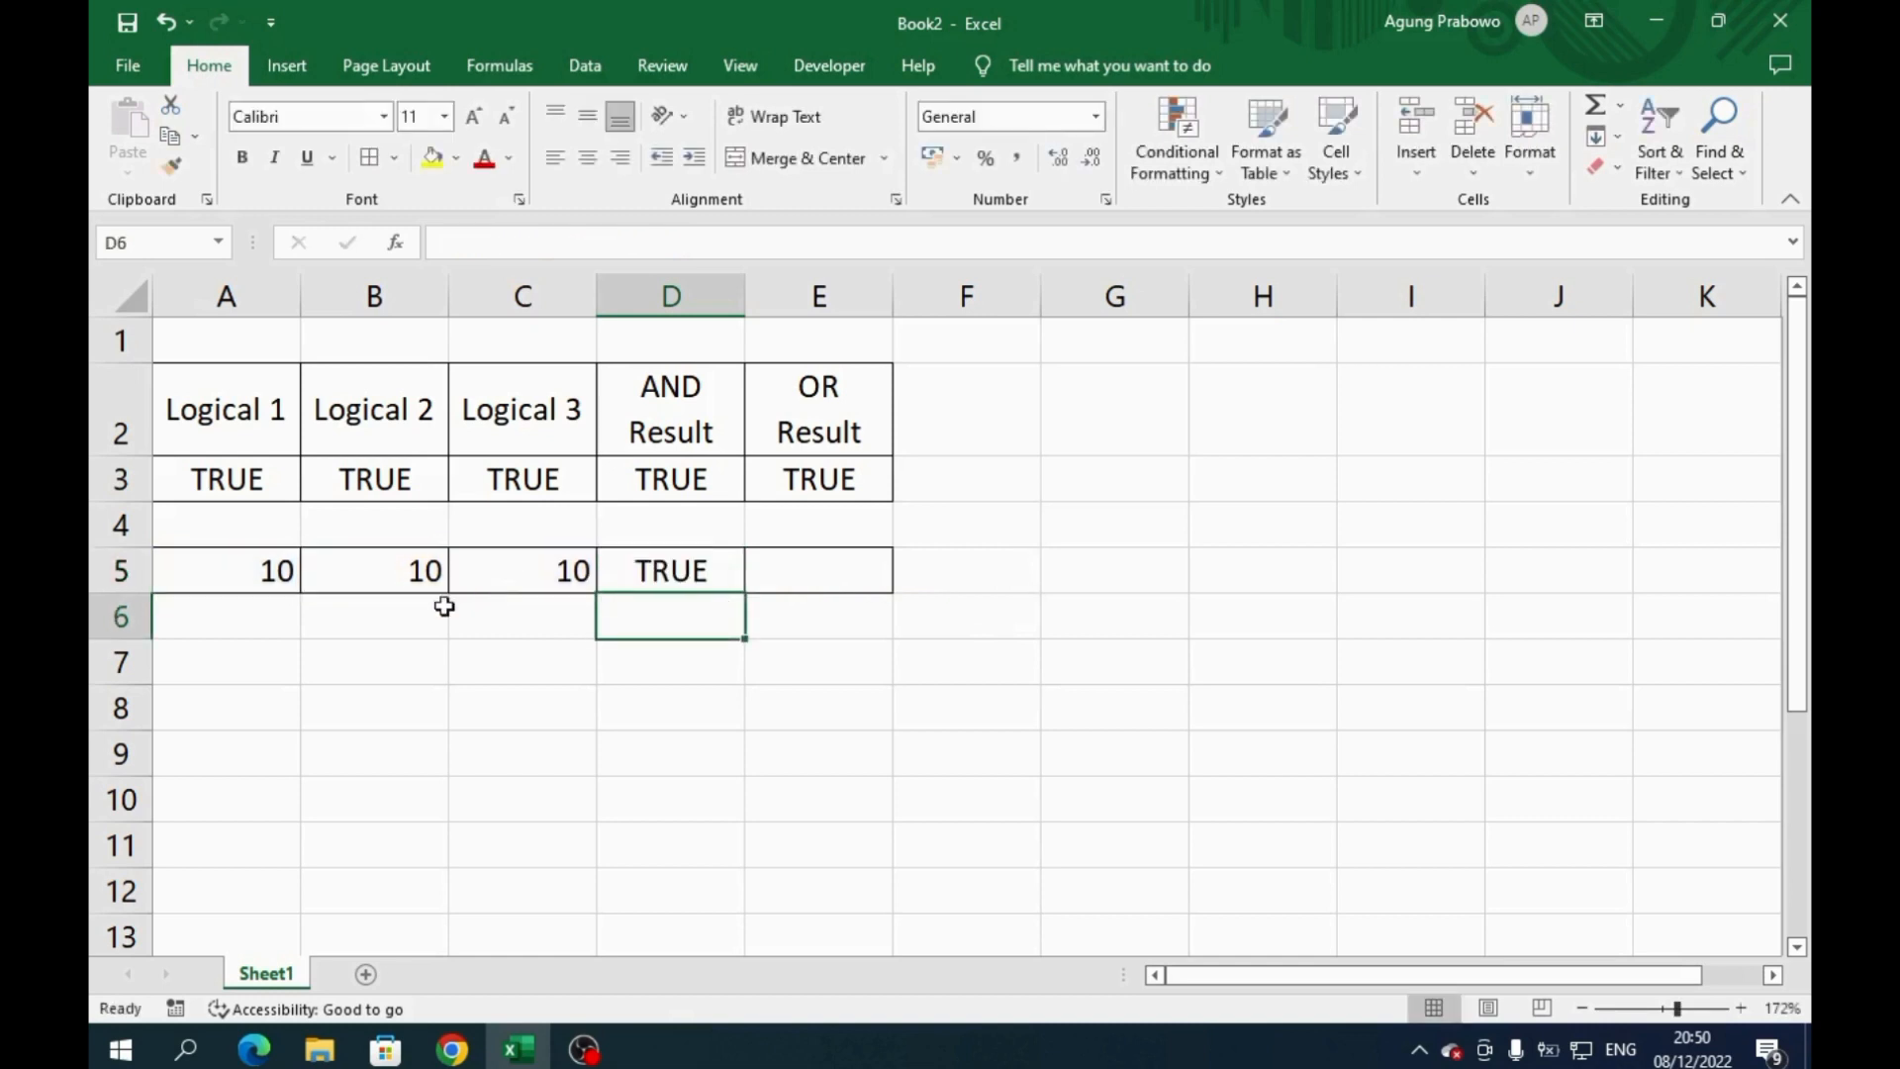
# Step: Enter the formula =OR(A5>=10,B5>=10,C5>=10) in cell E5
pyautogui.click(821, 564)
pyautogui.write('=O')
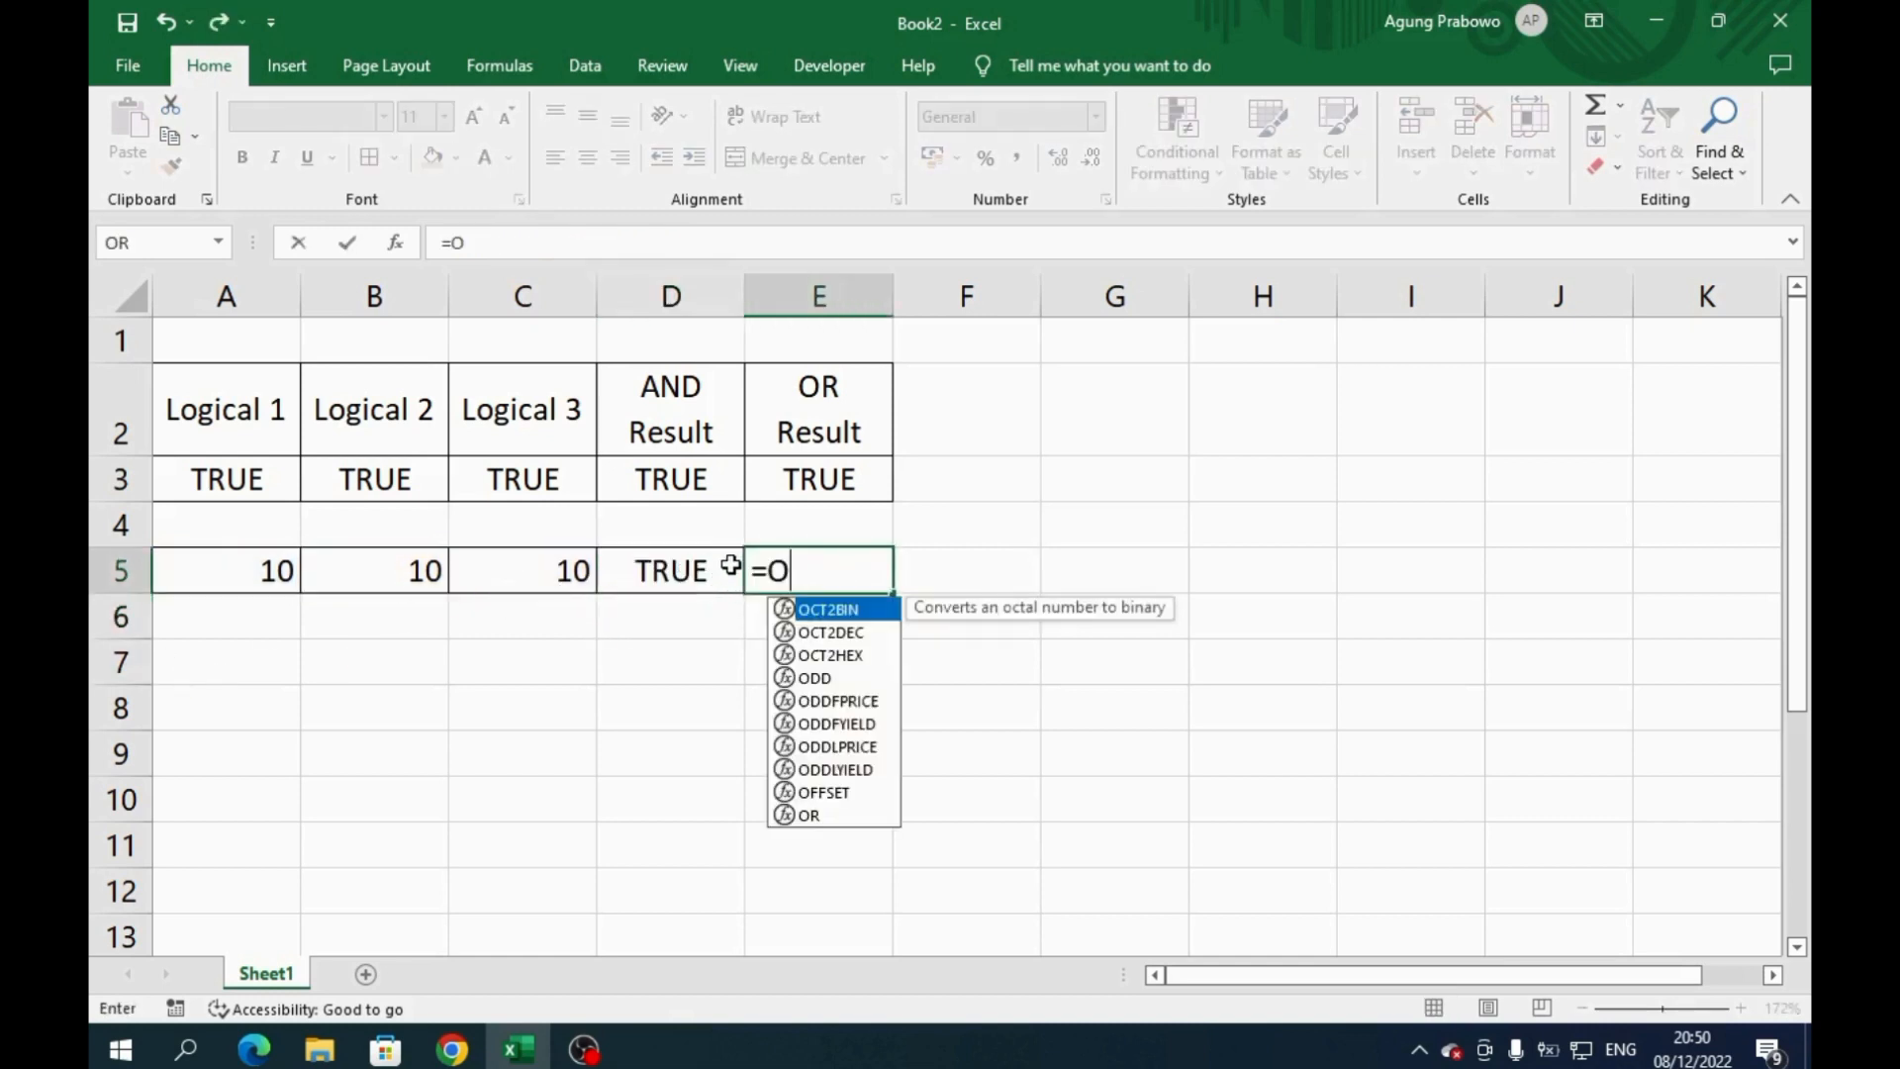
pyautogui.write('R(')
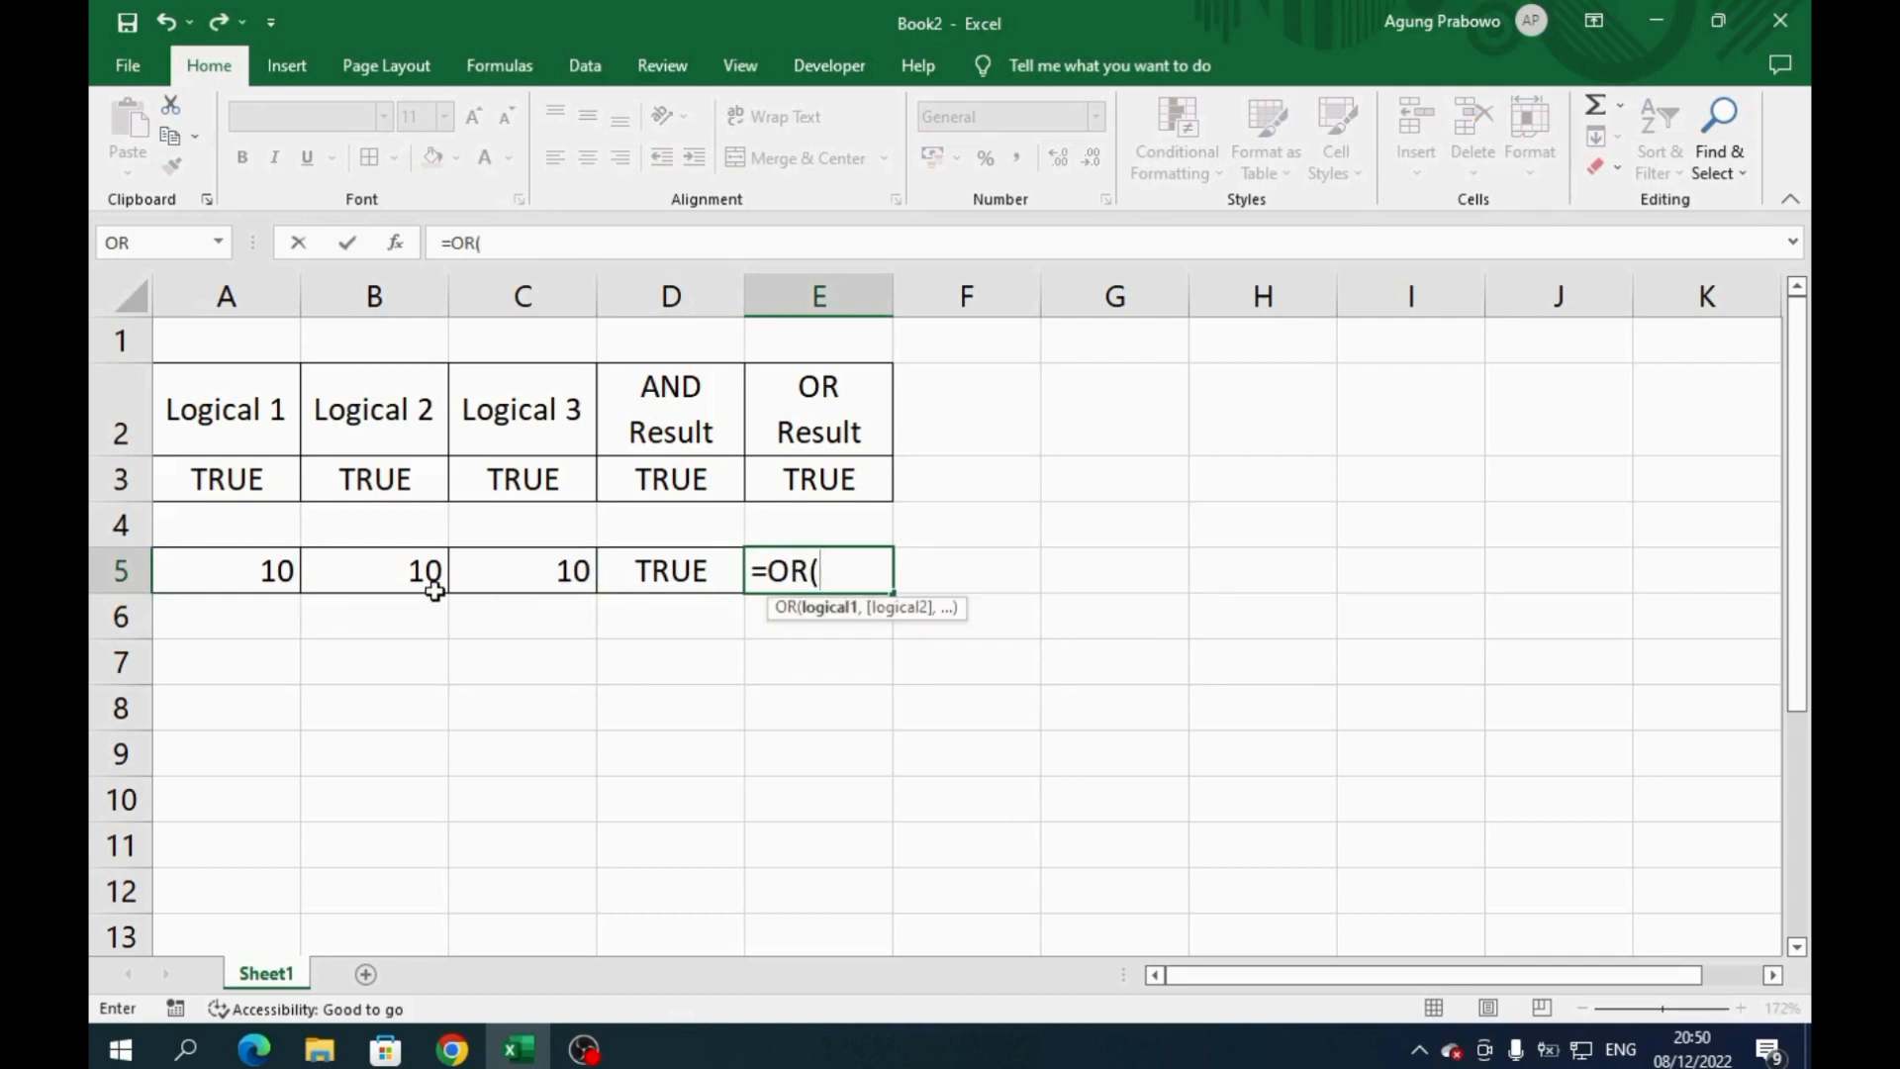
pyautogui.click(276, 571)
pyautogui.write('>=10')
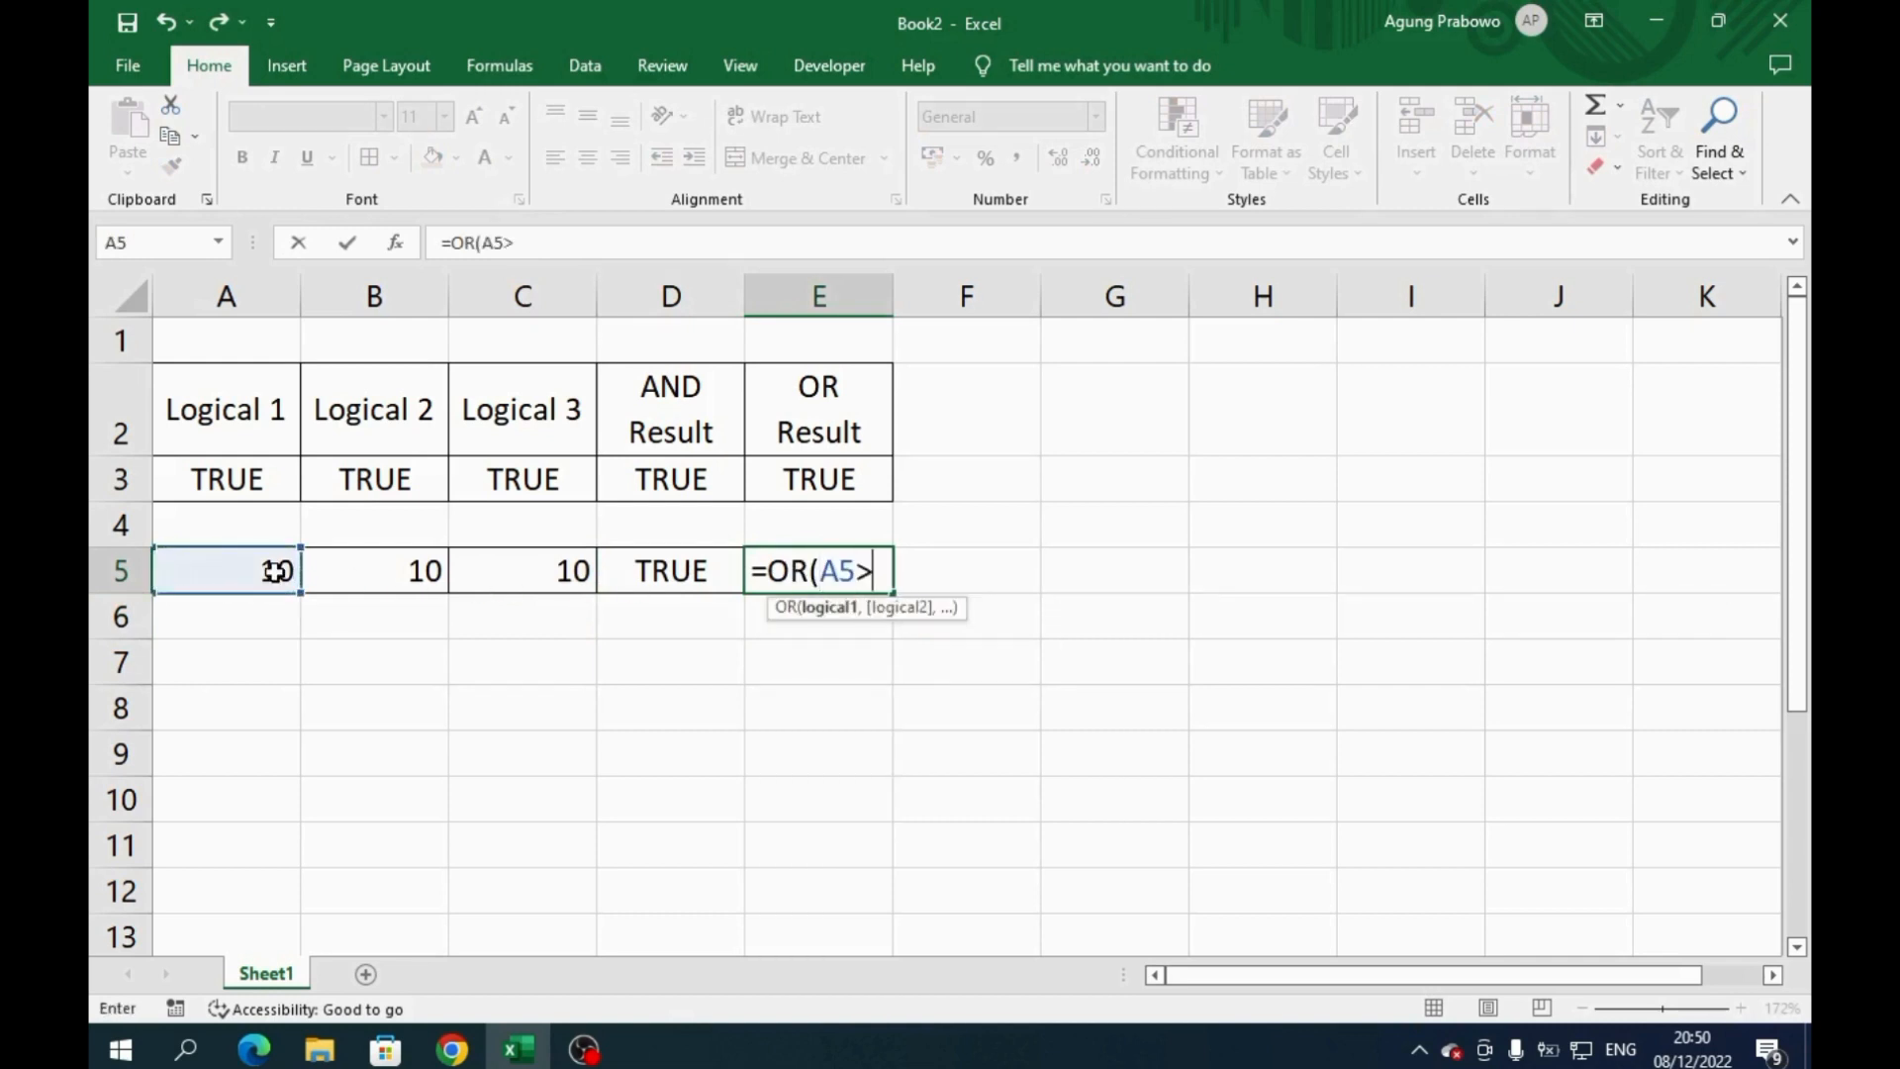
pyautogui.write(',')
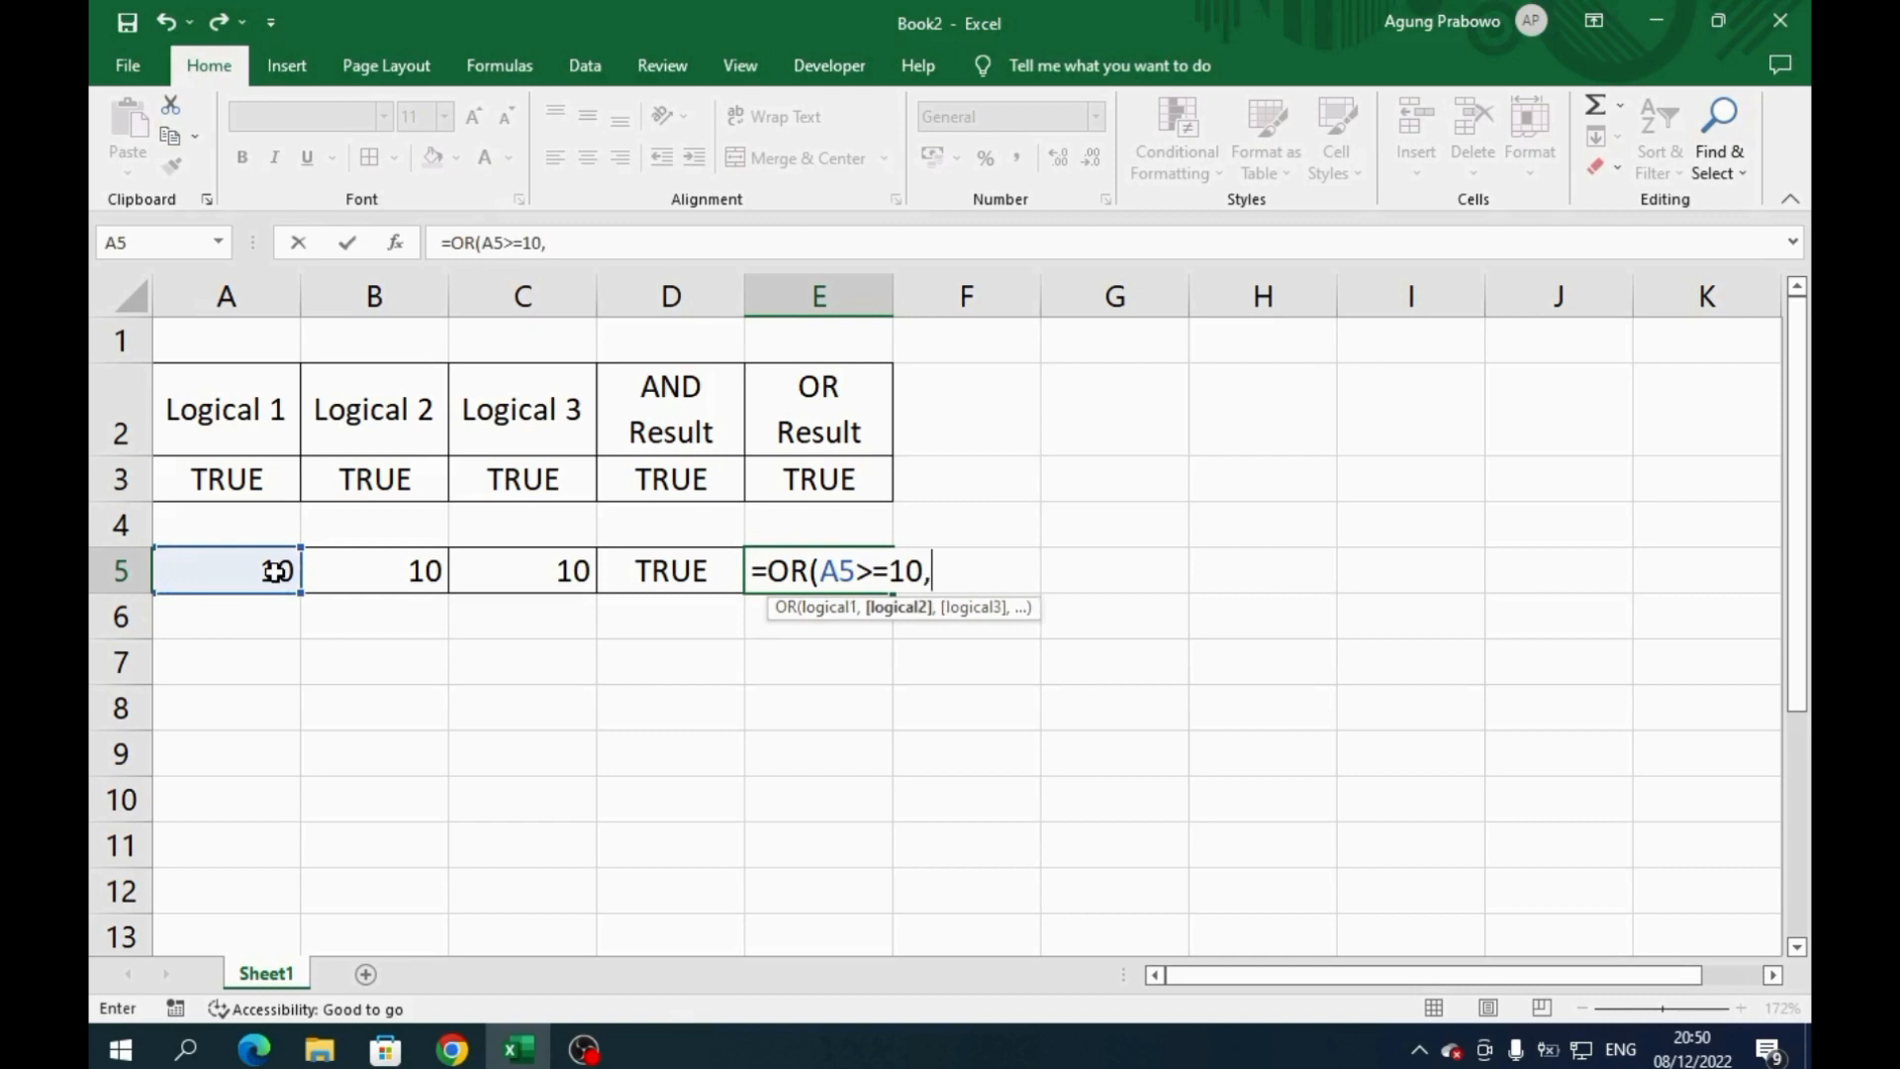
pyautogui.click(348, 567)
pyautogui.write('>')
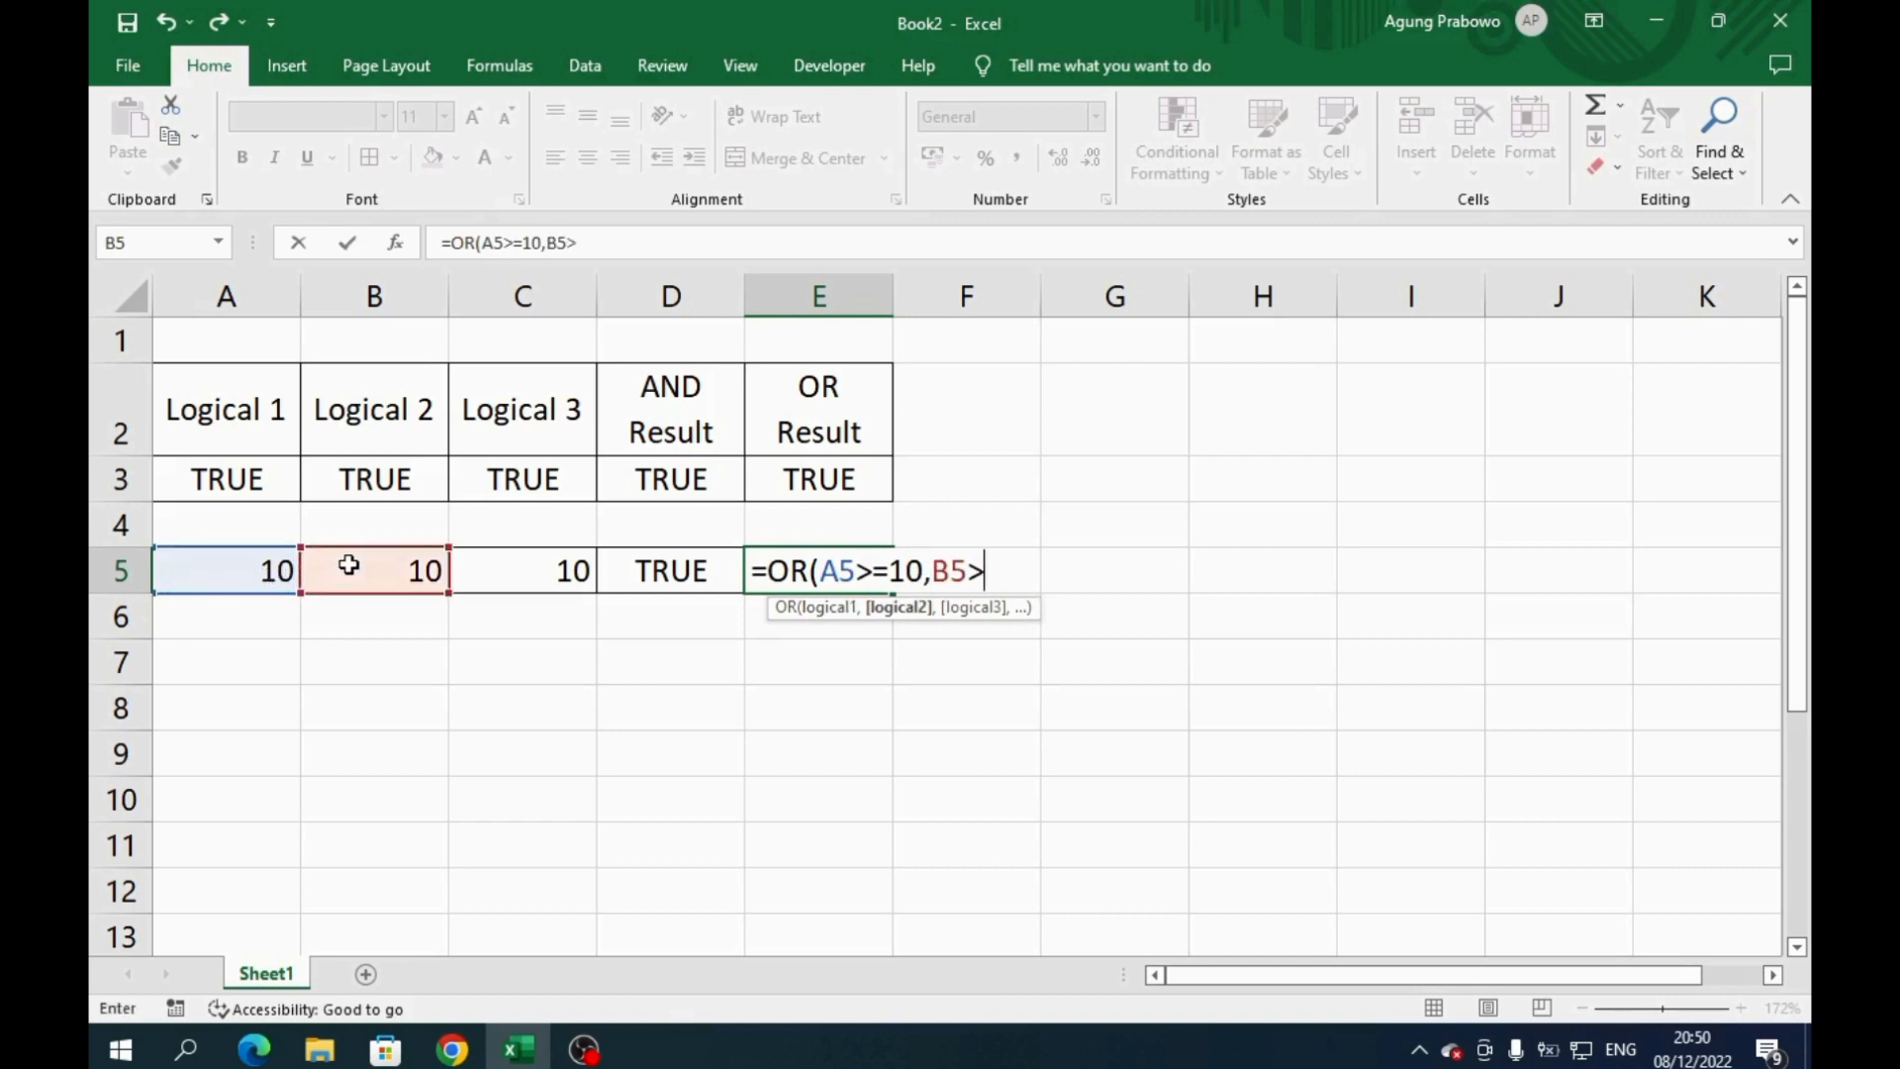
pyautogui.write('=10,')
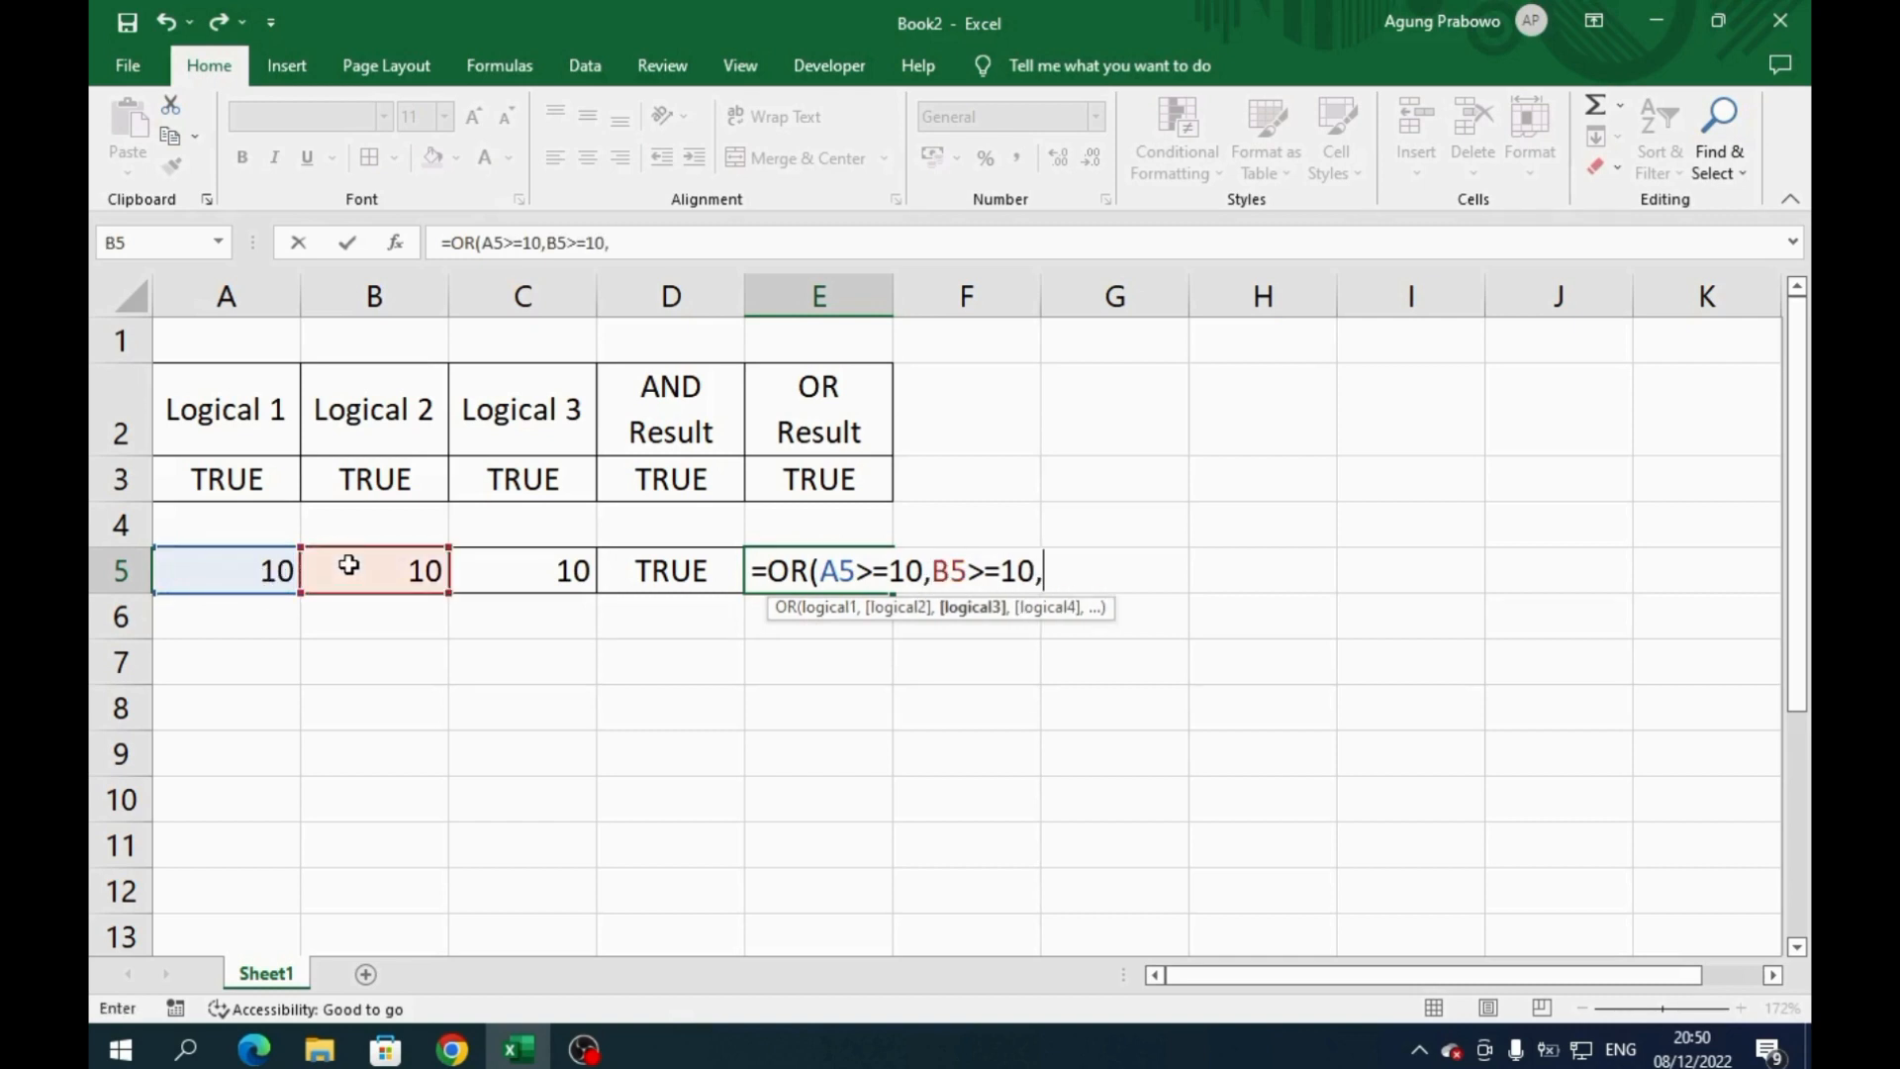
pyautogui.click(480, 581)
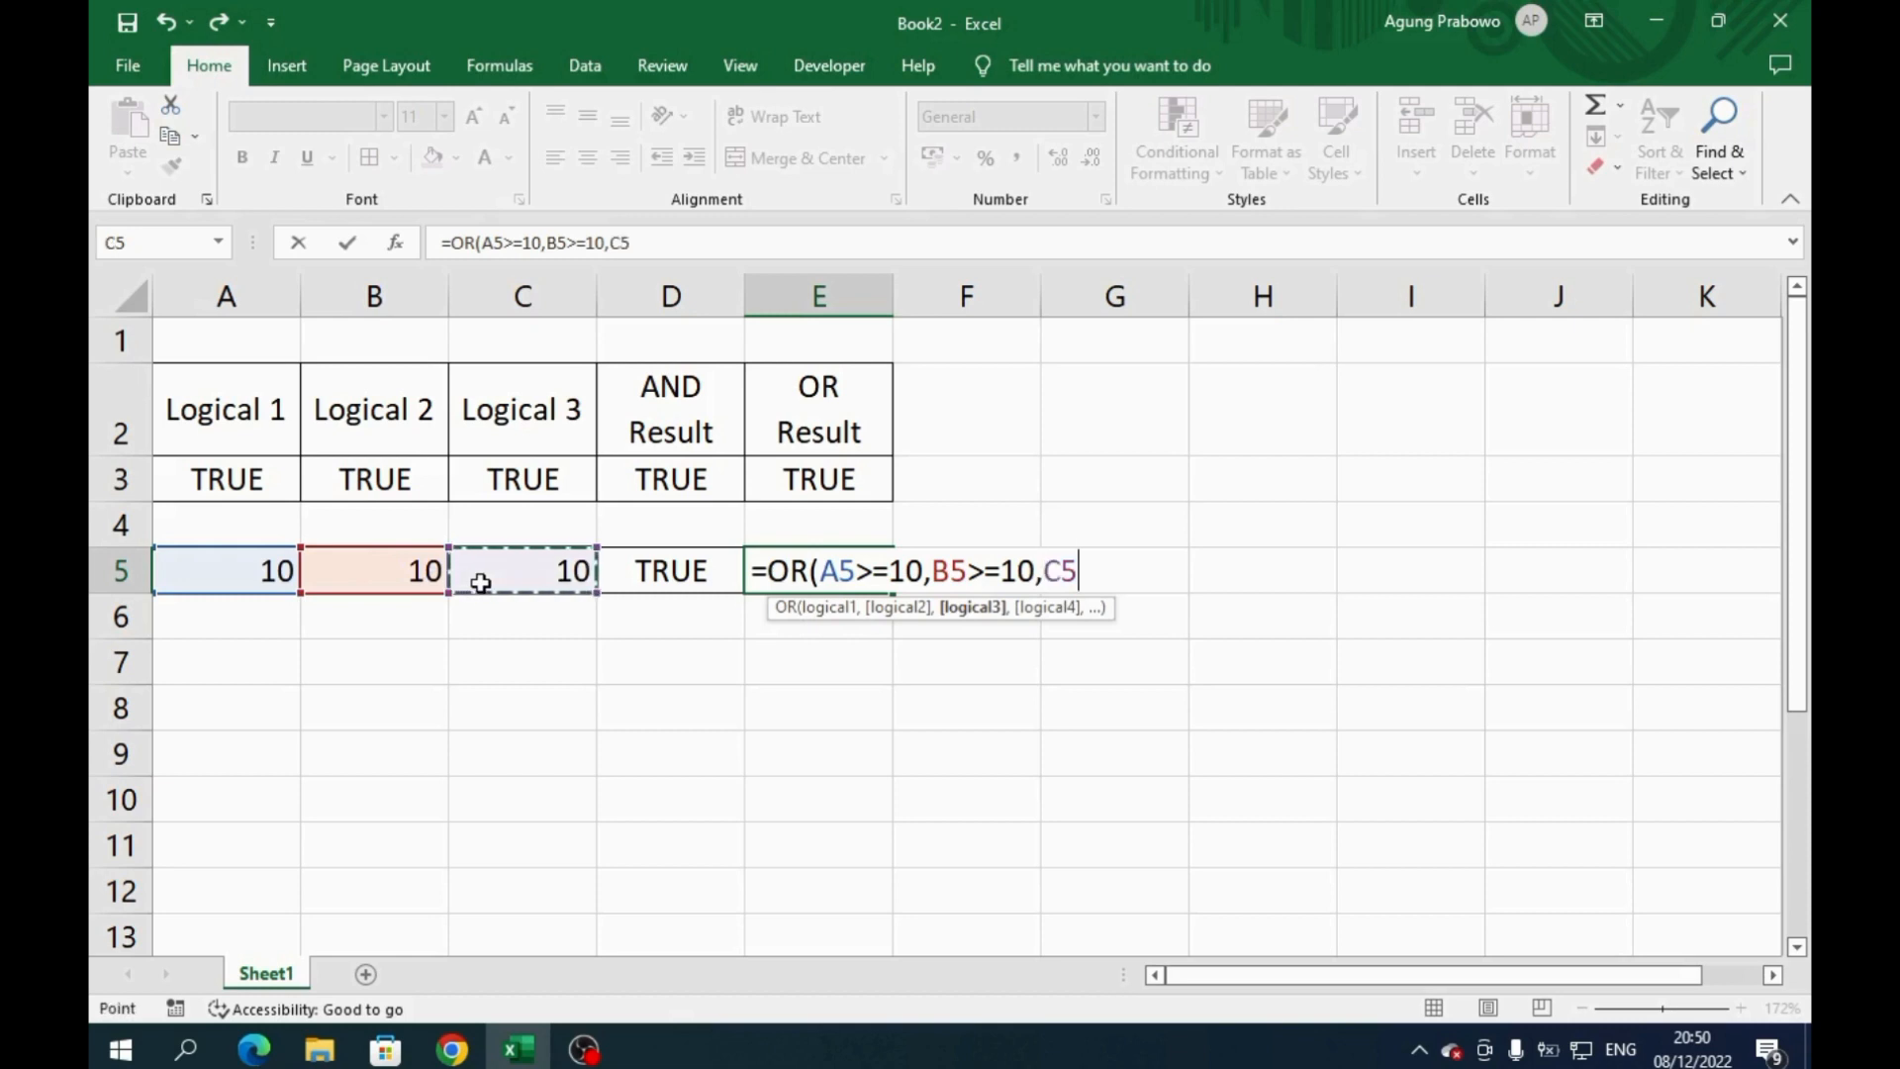
pyautogui.write('>=10)')
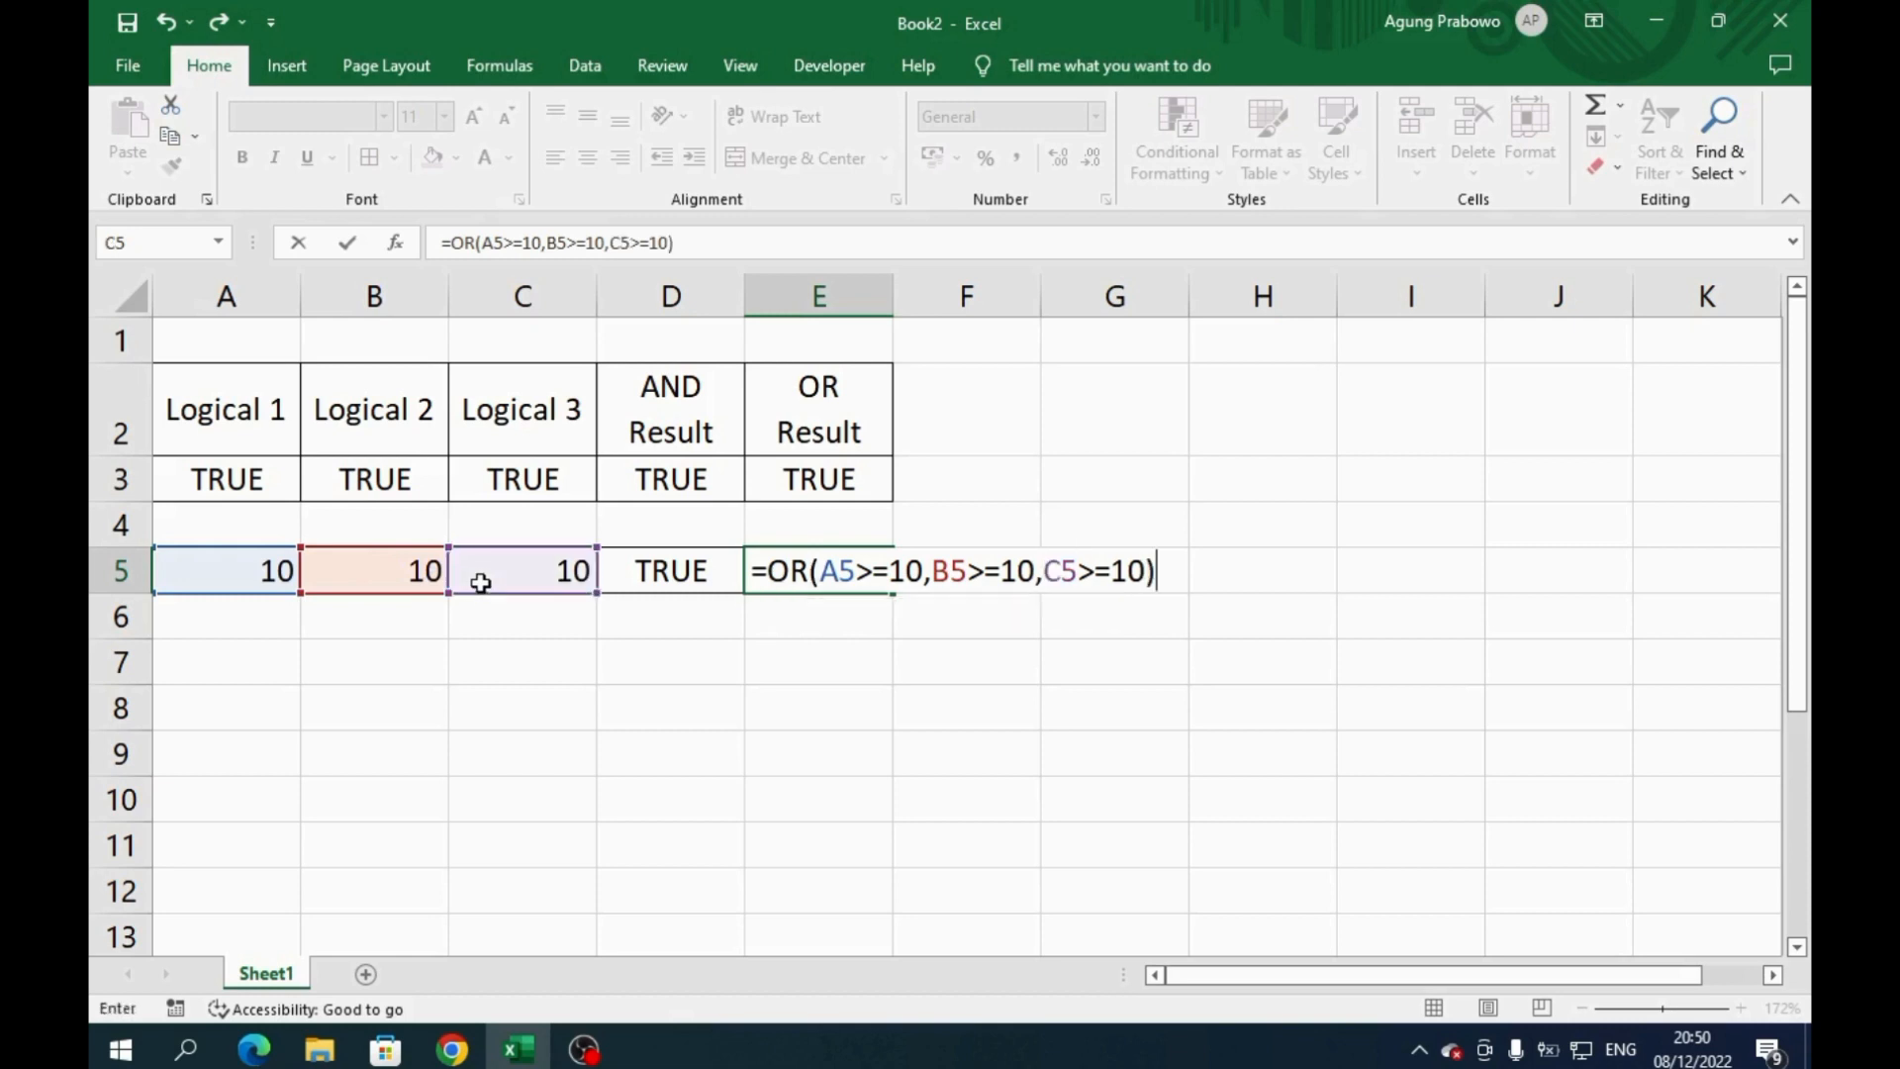
pyautogui.press('Return')
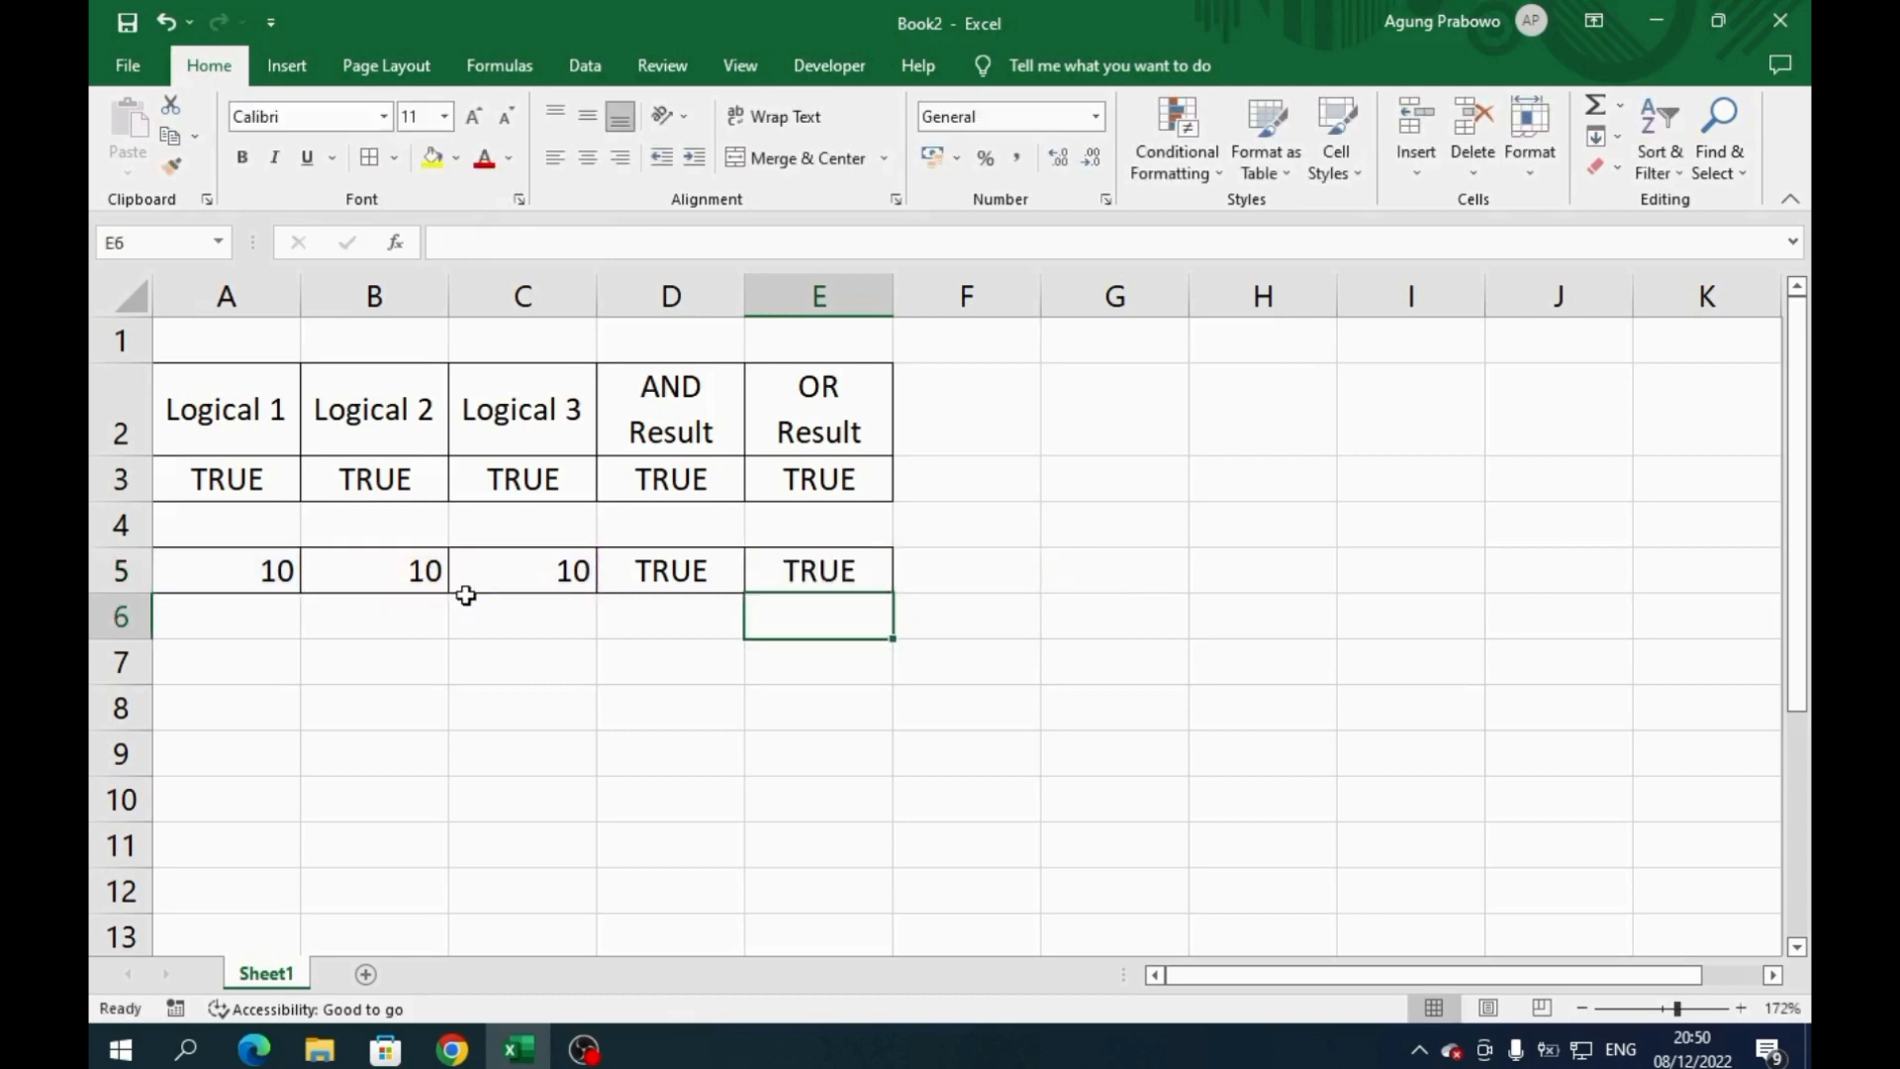
# Step: Test the row 5 formulas with values below 10 by setting A5 to 5, B5 to 6 and C5 to 6, and review D5 and E5
pyautogui.click(259, 581)
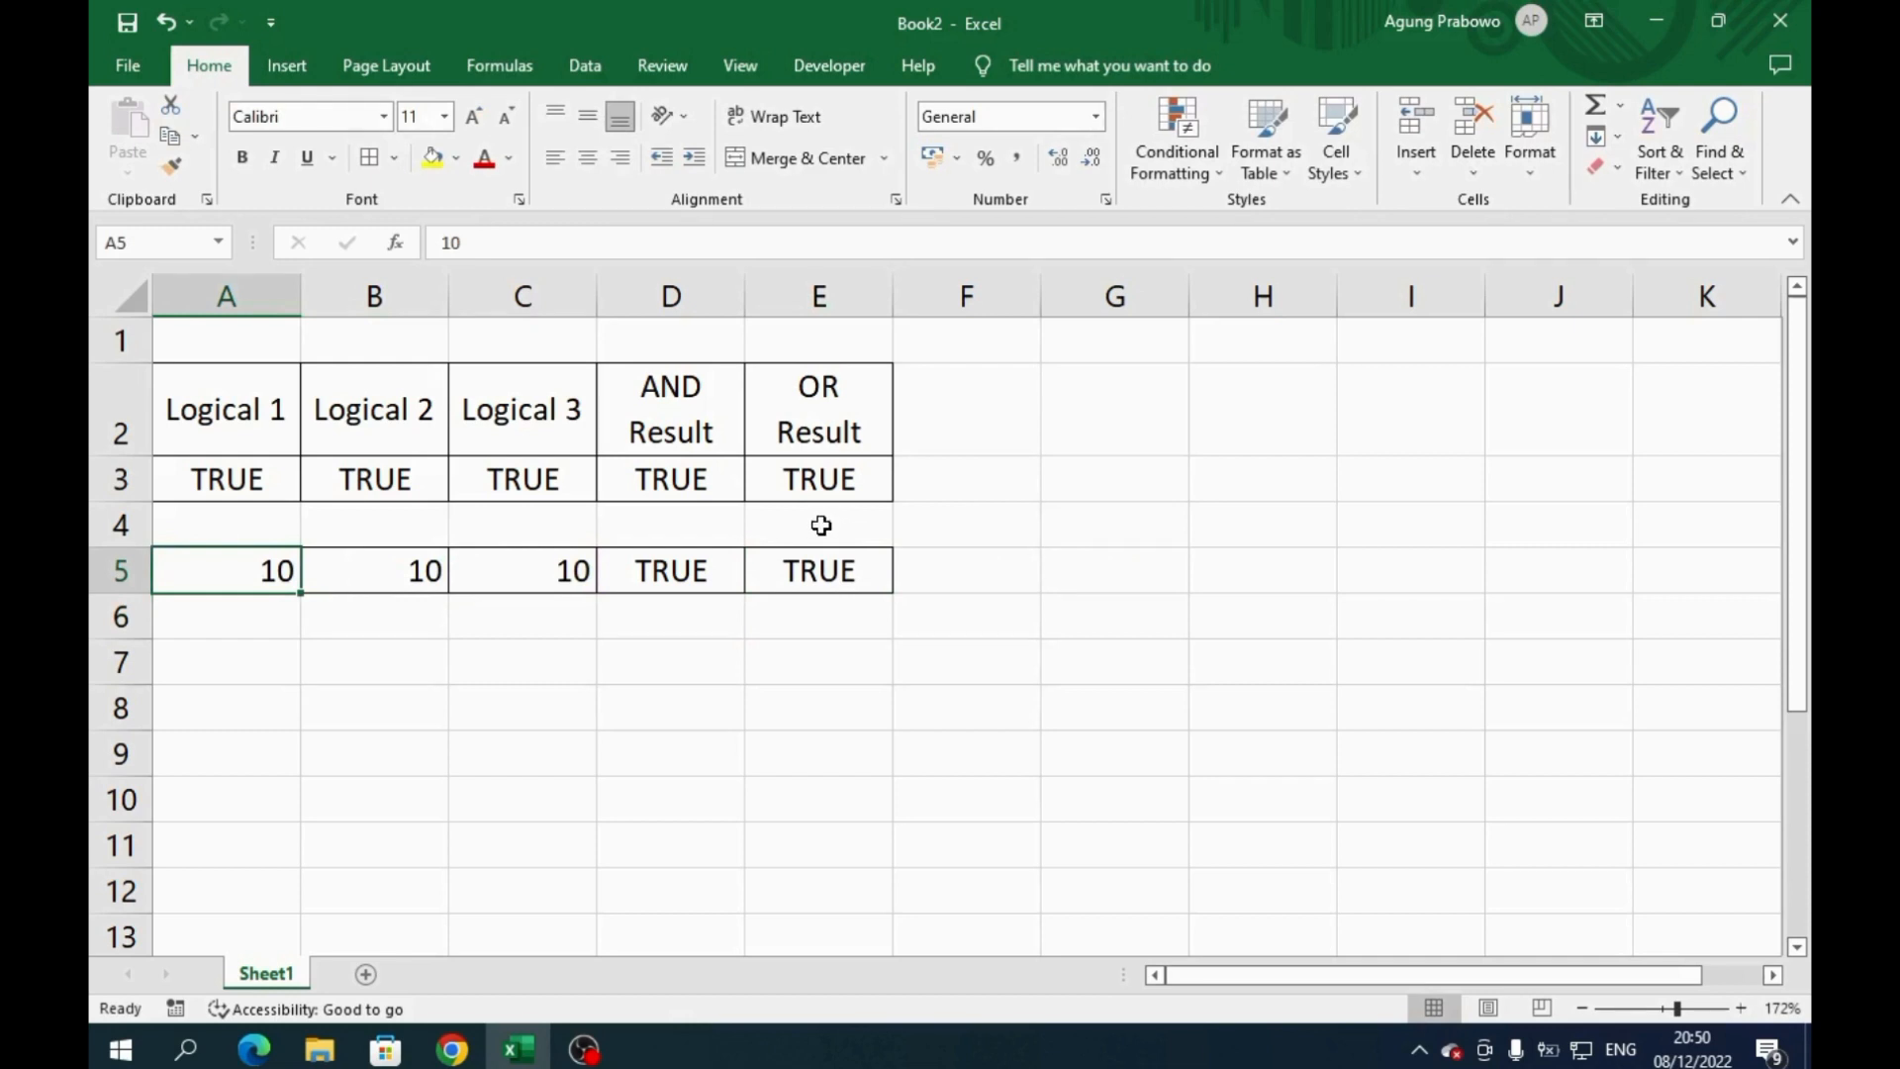
pyautogui.write('5')
pyautogui.press('Return')
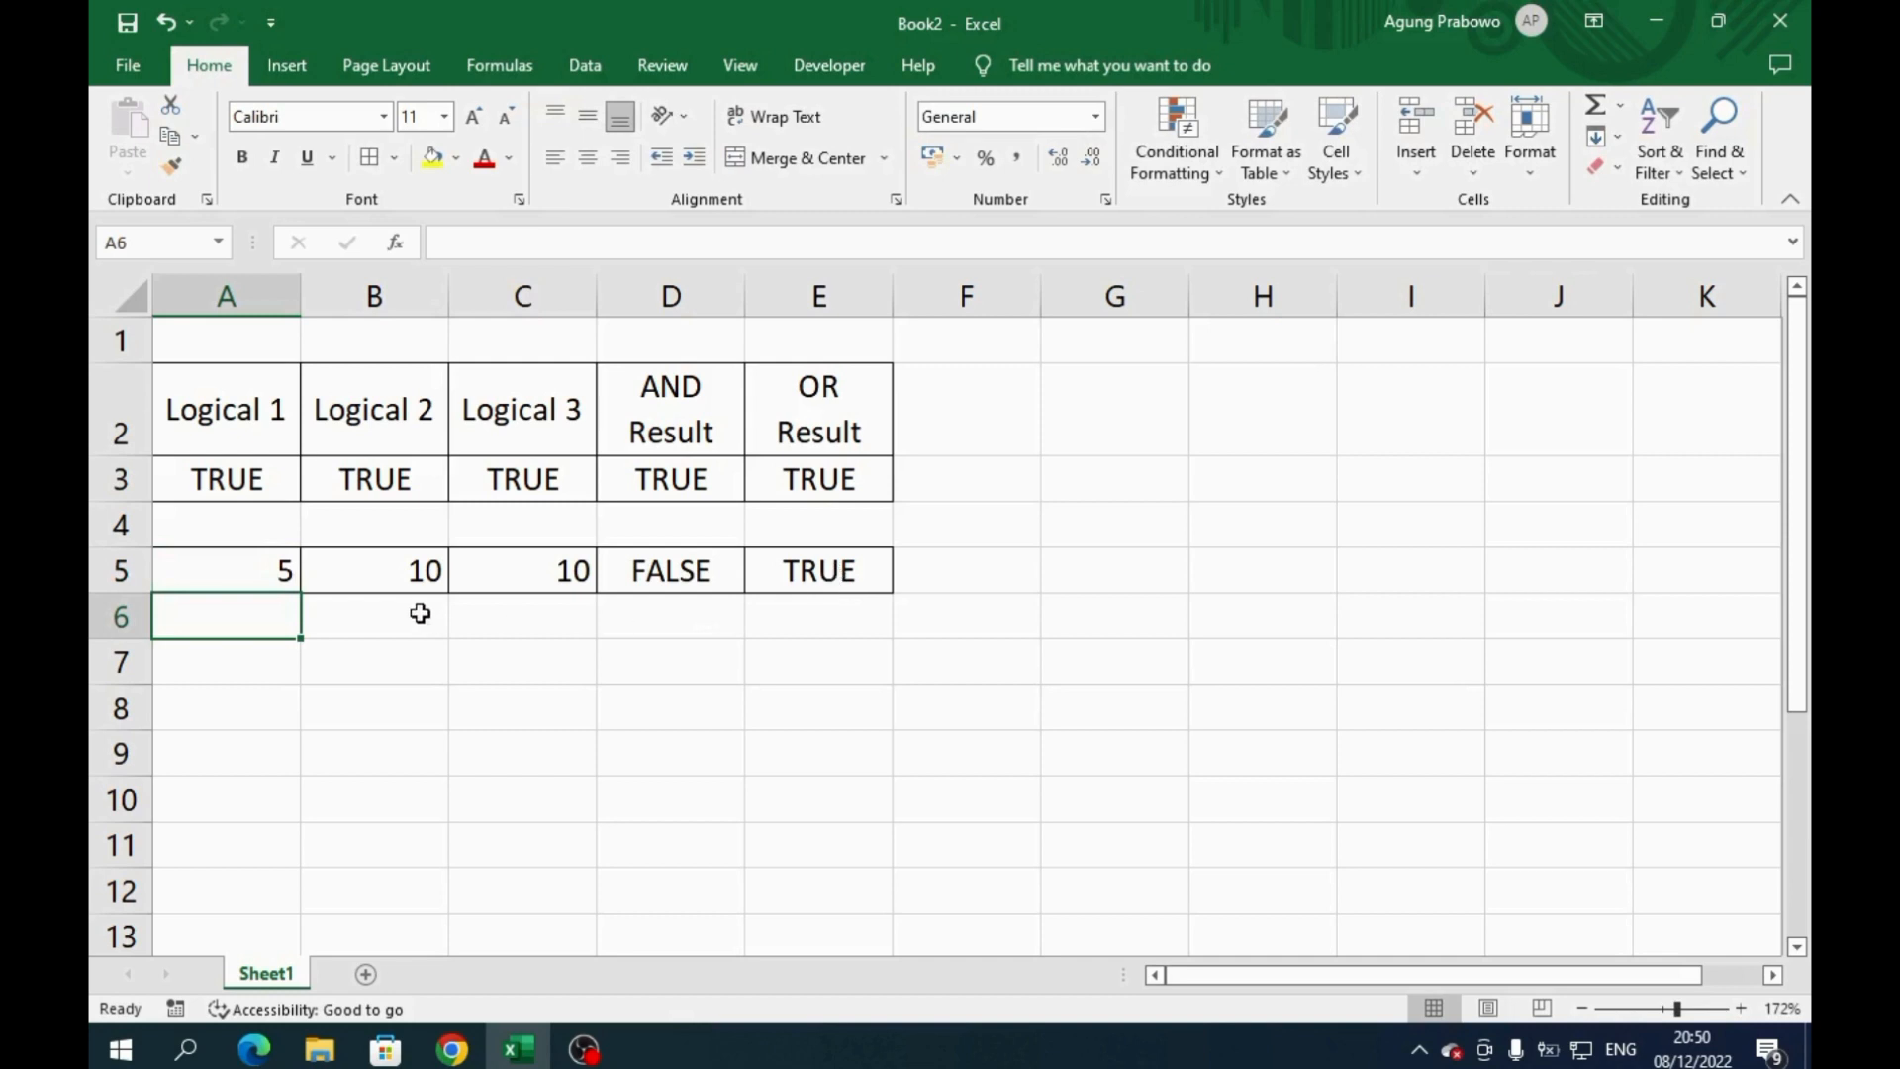
pyautogui.click(394, 572)
pyautogui.write('6')
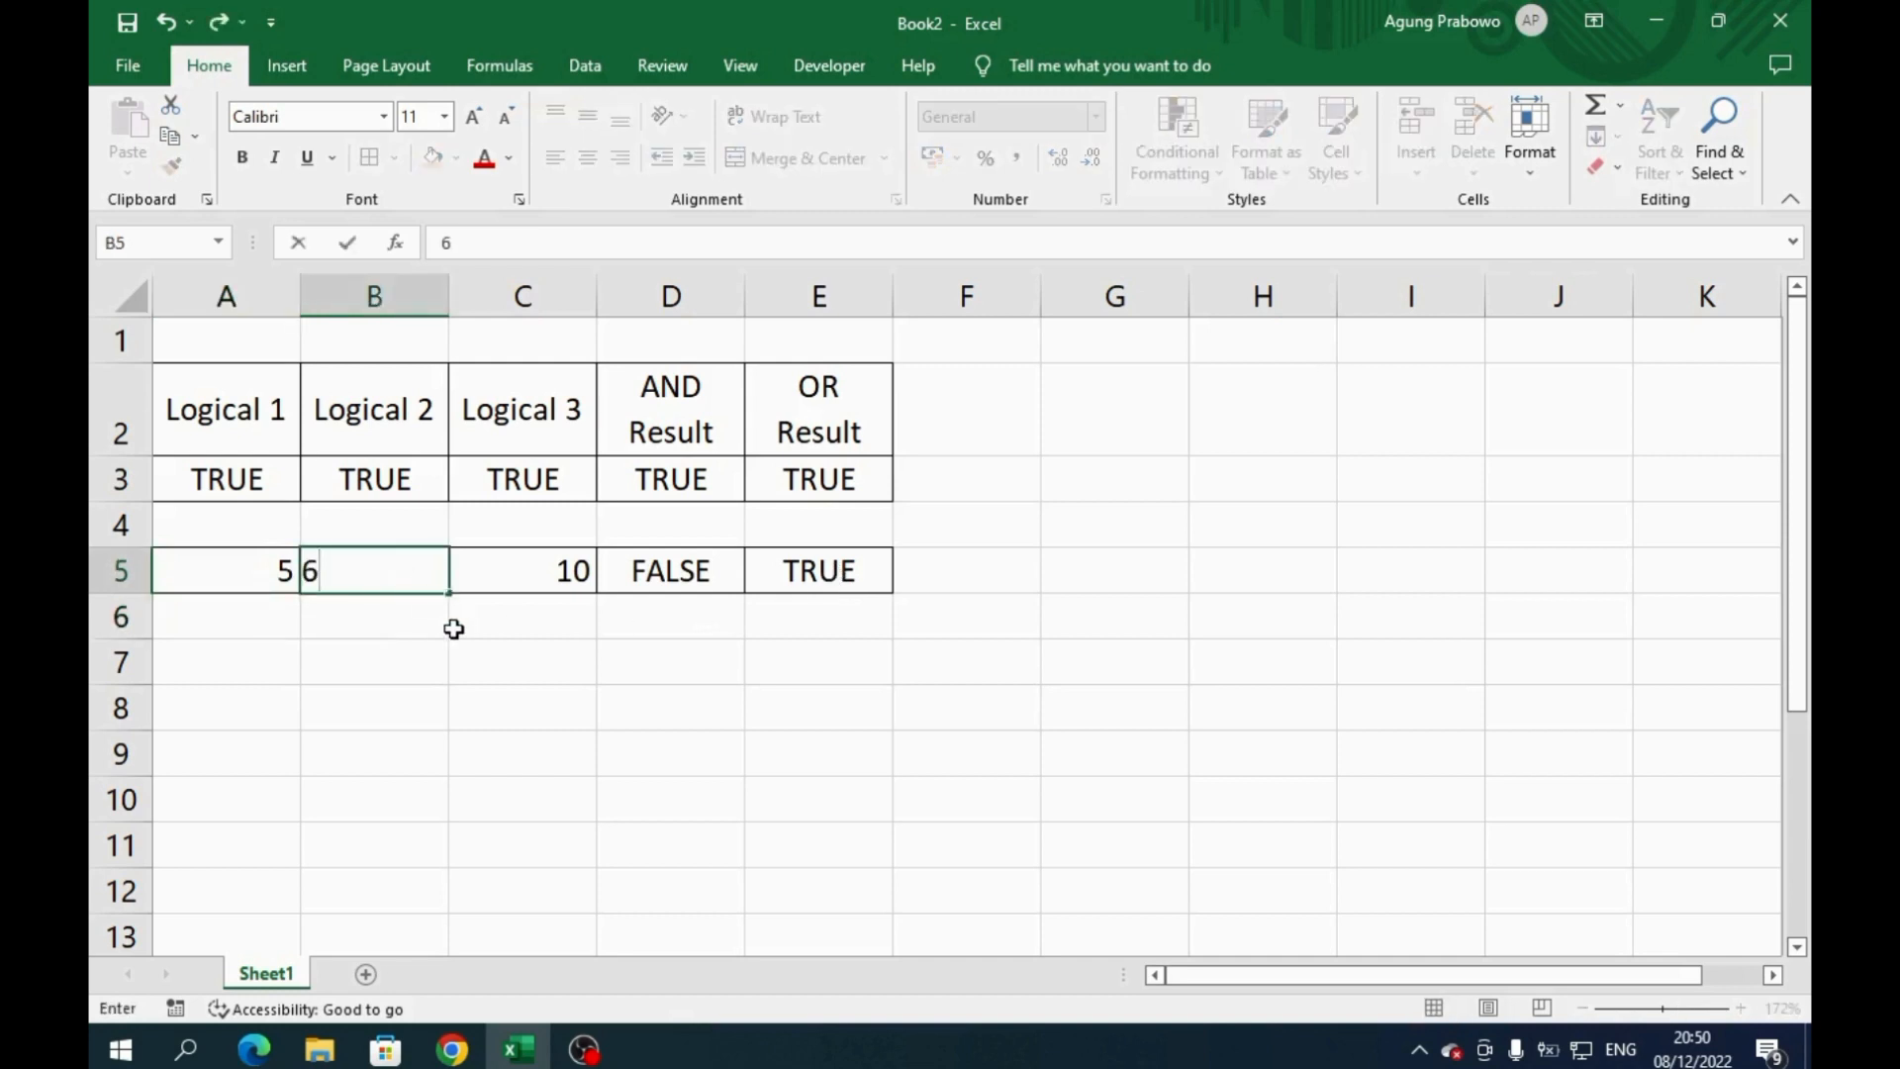
pyautogui.press('Return')
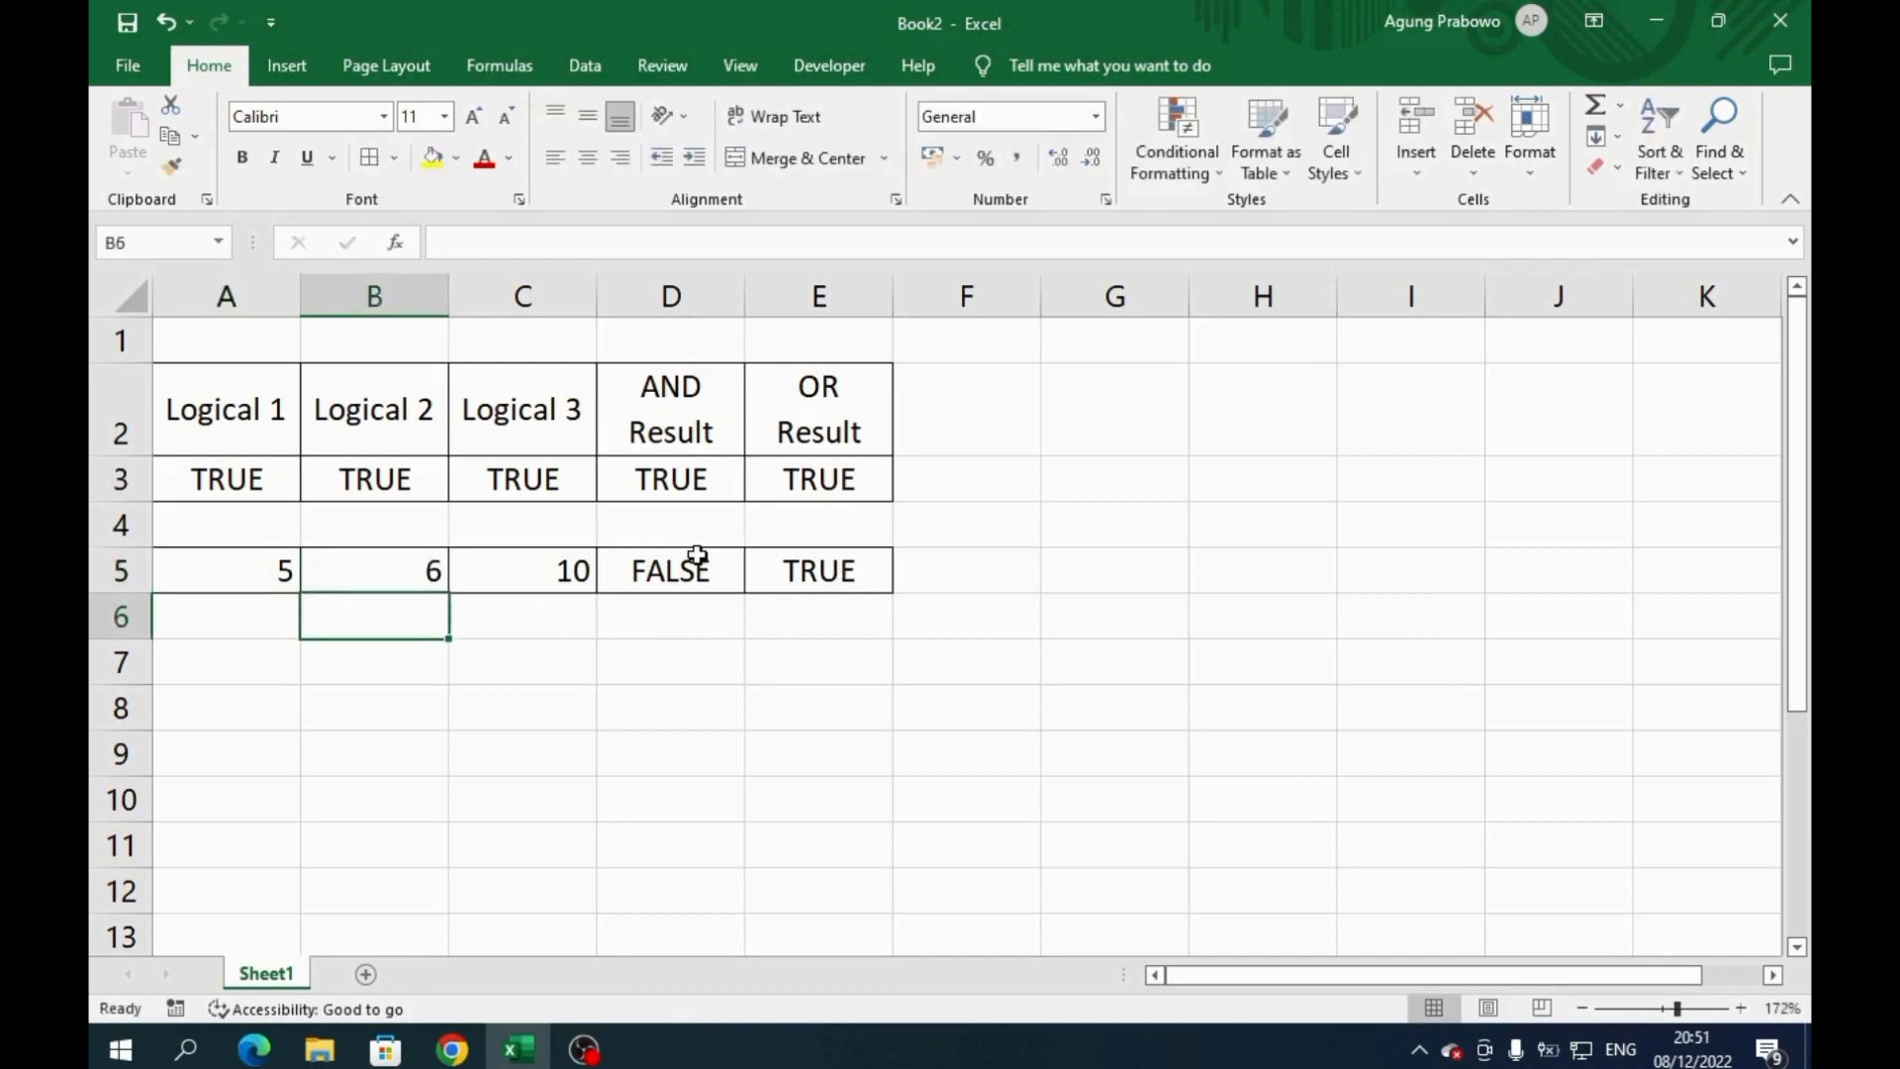
pyautogui.click(578, 572)
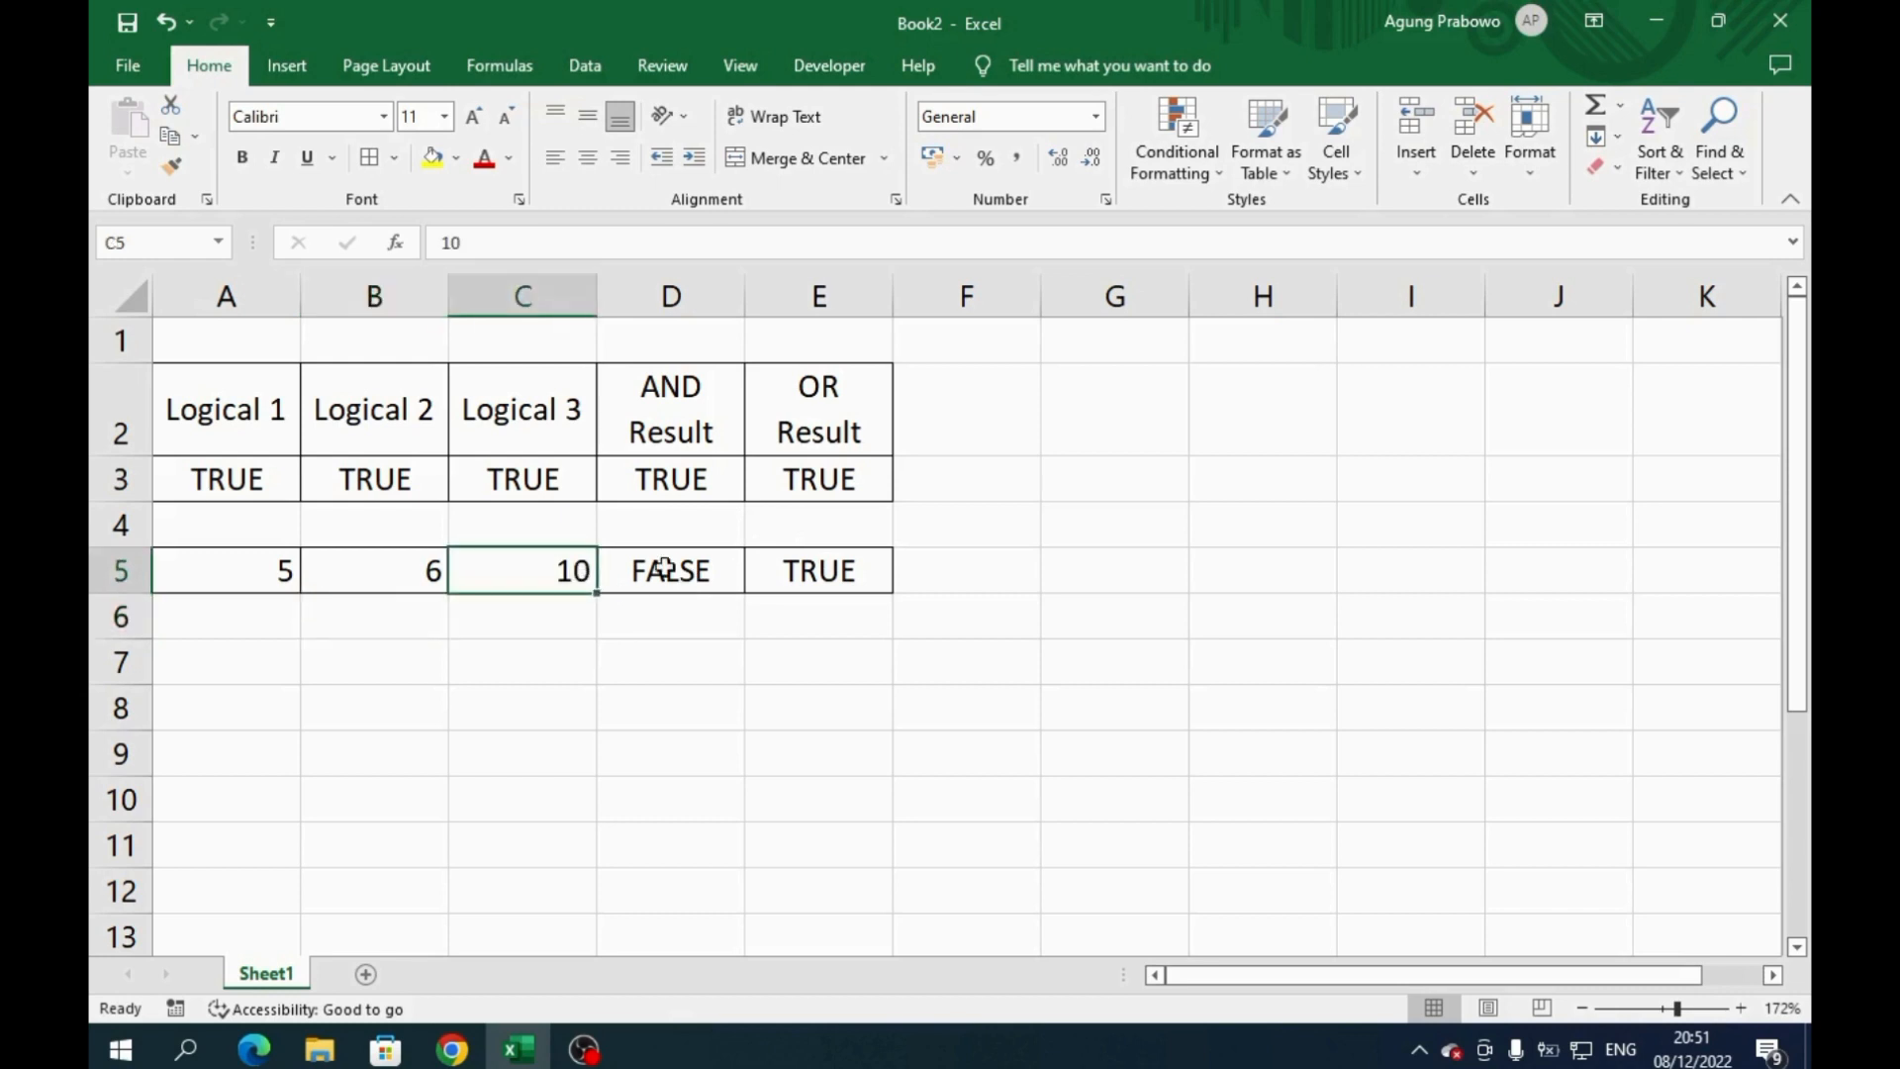
pyautogui.write('6')
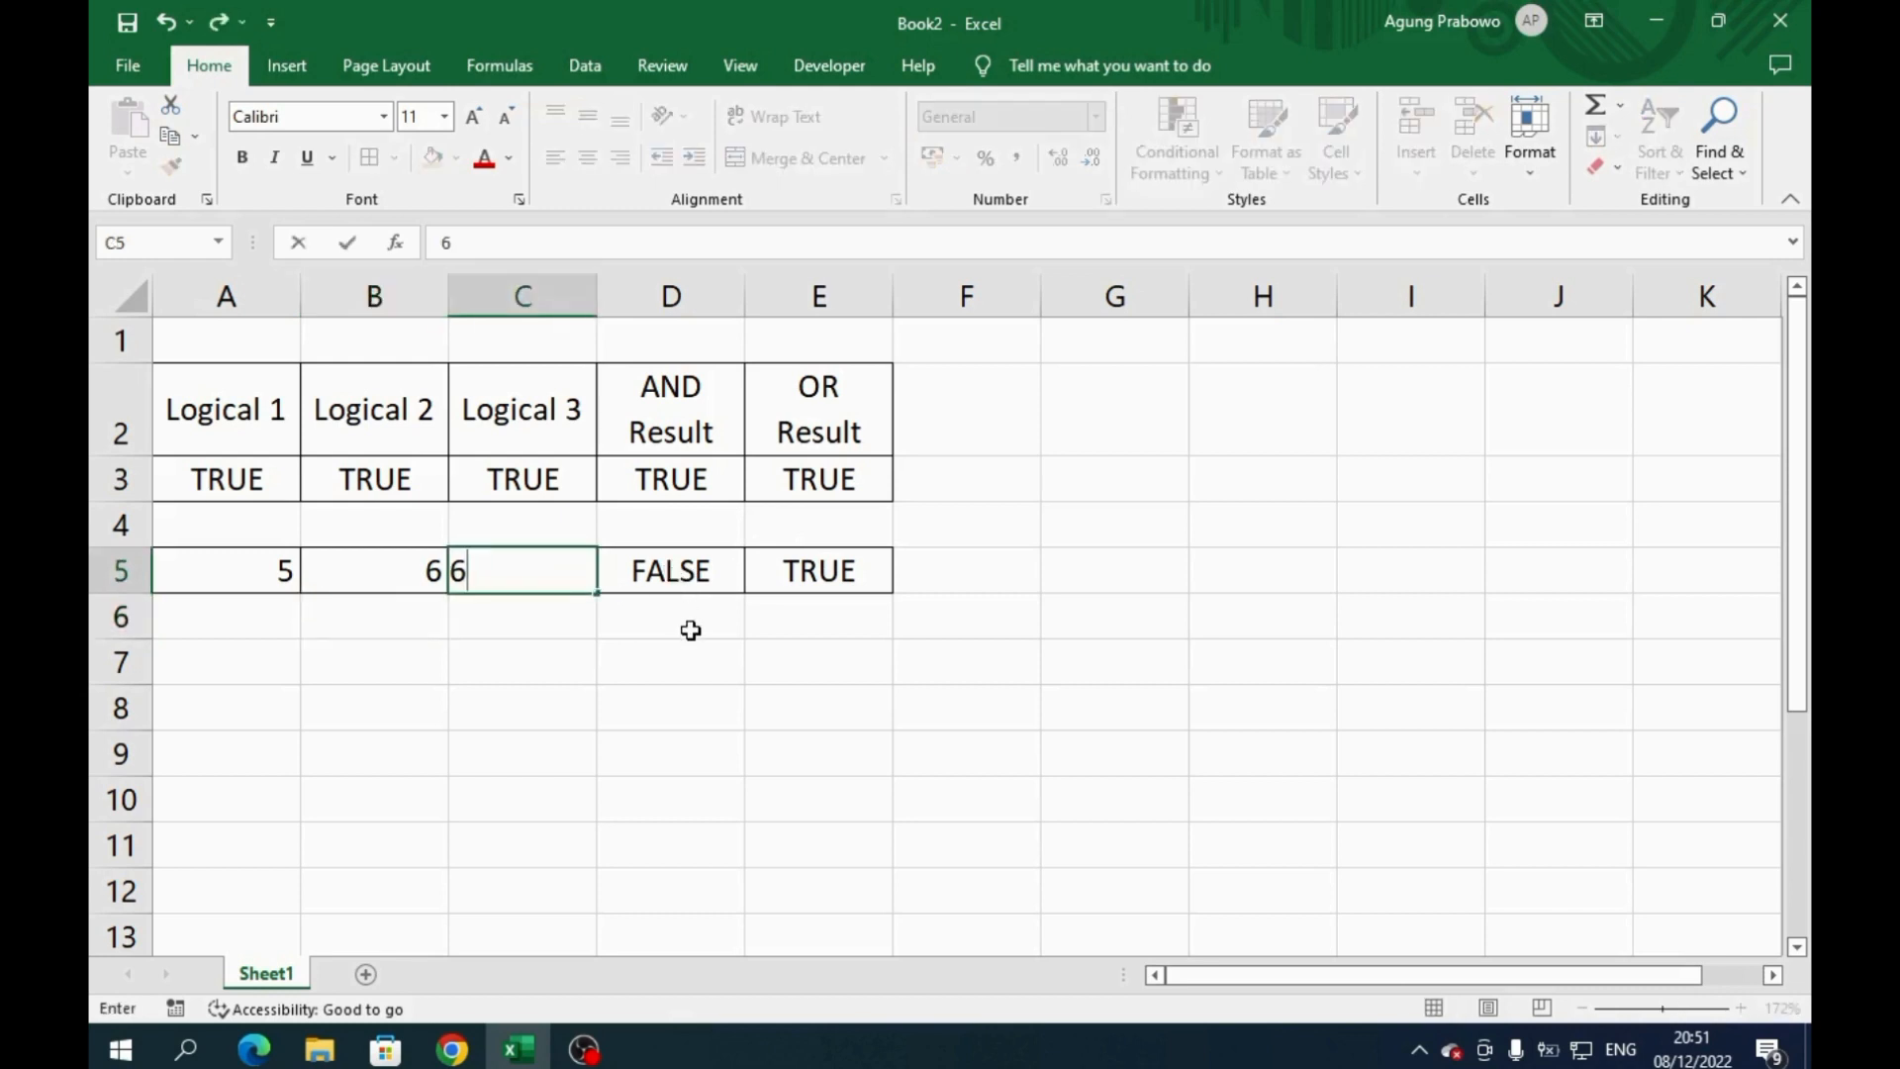
pyautogui.click(686, 625)
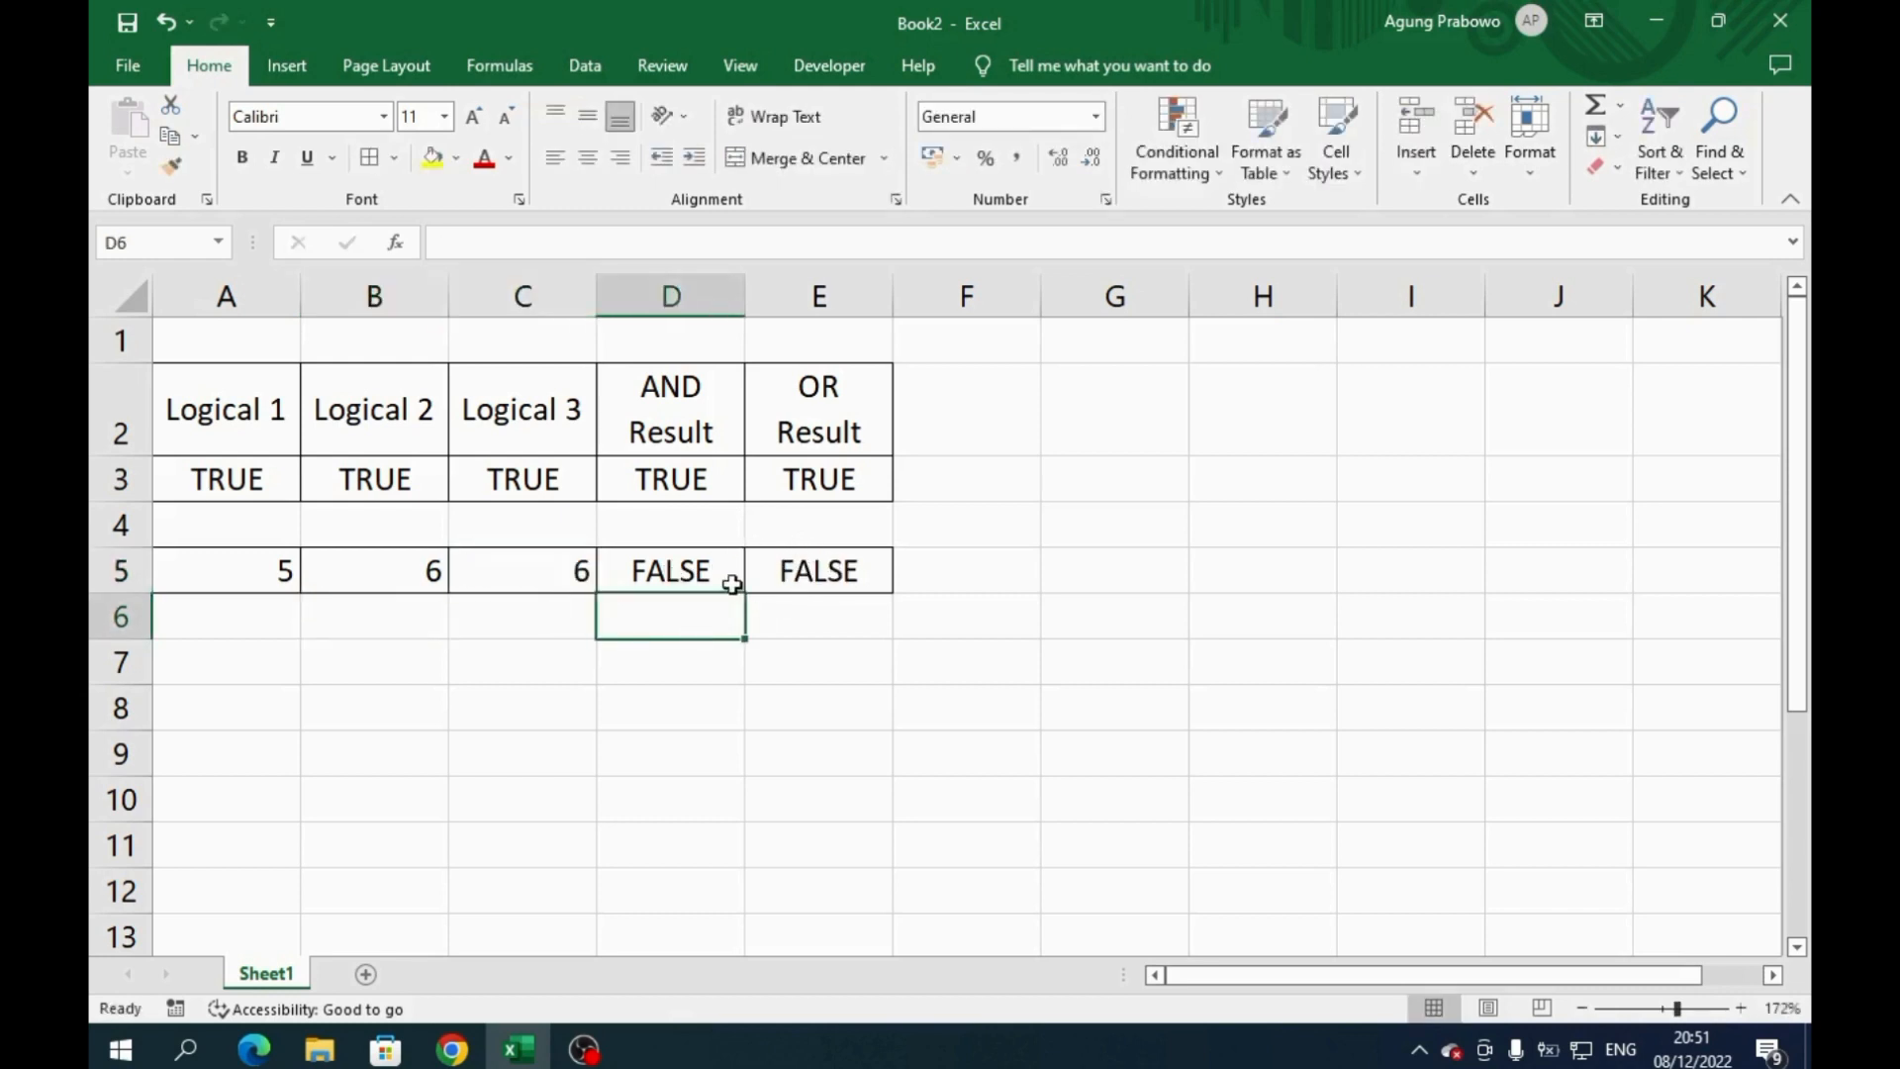
pyautogui.click(703, 570)
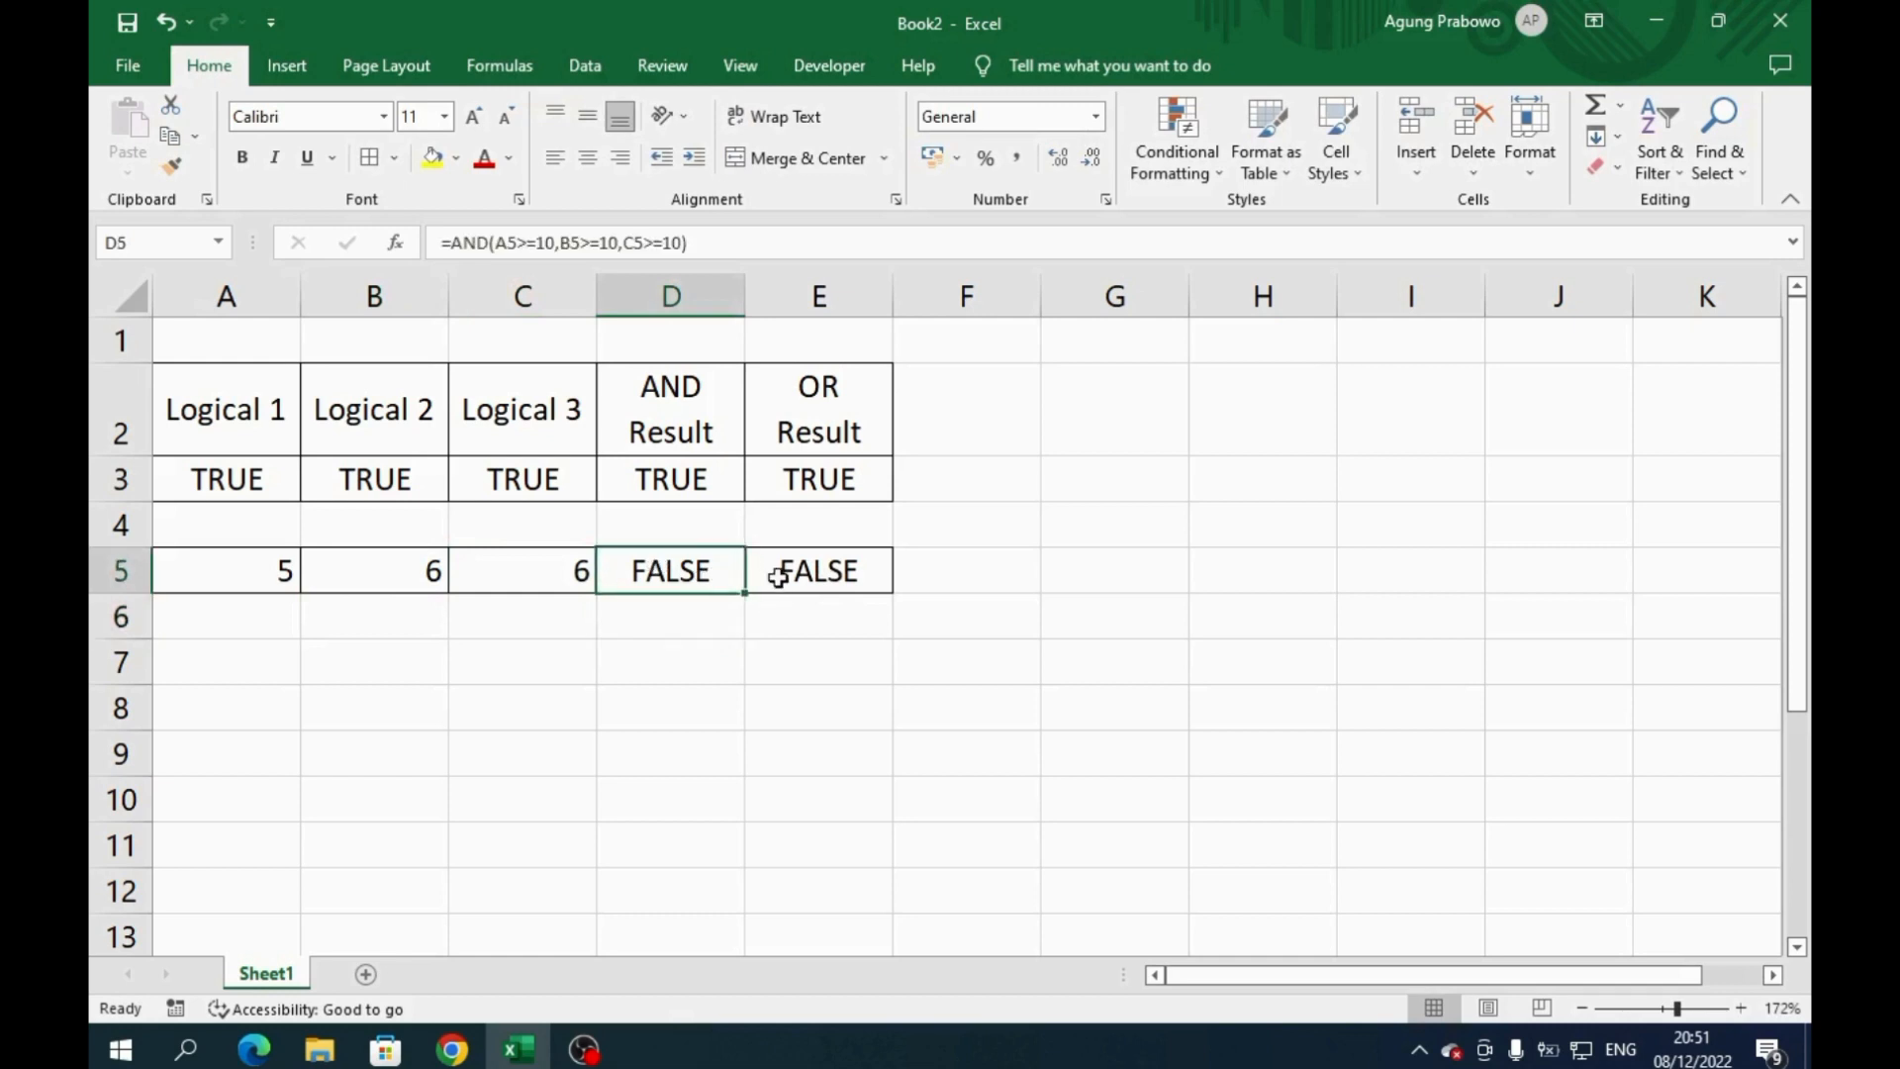
pyautogui.click(817, 581)
pyautogui.click(696, 571)
# Step: Test the row 5 formulas with values of at least 10 by setting A5 to 12, B5 to 15 and C5 to 10
pyautogui.click(266, 574)
pyautogui.write('12')
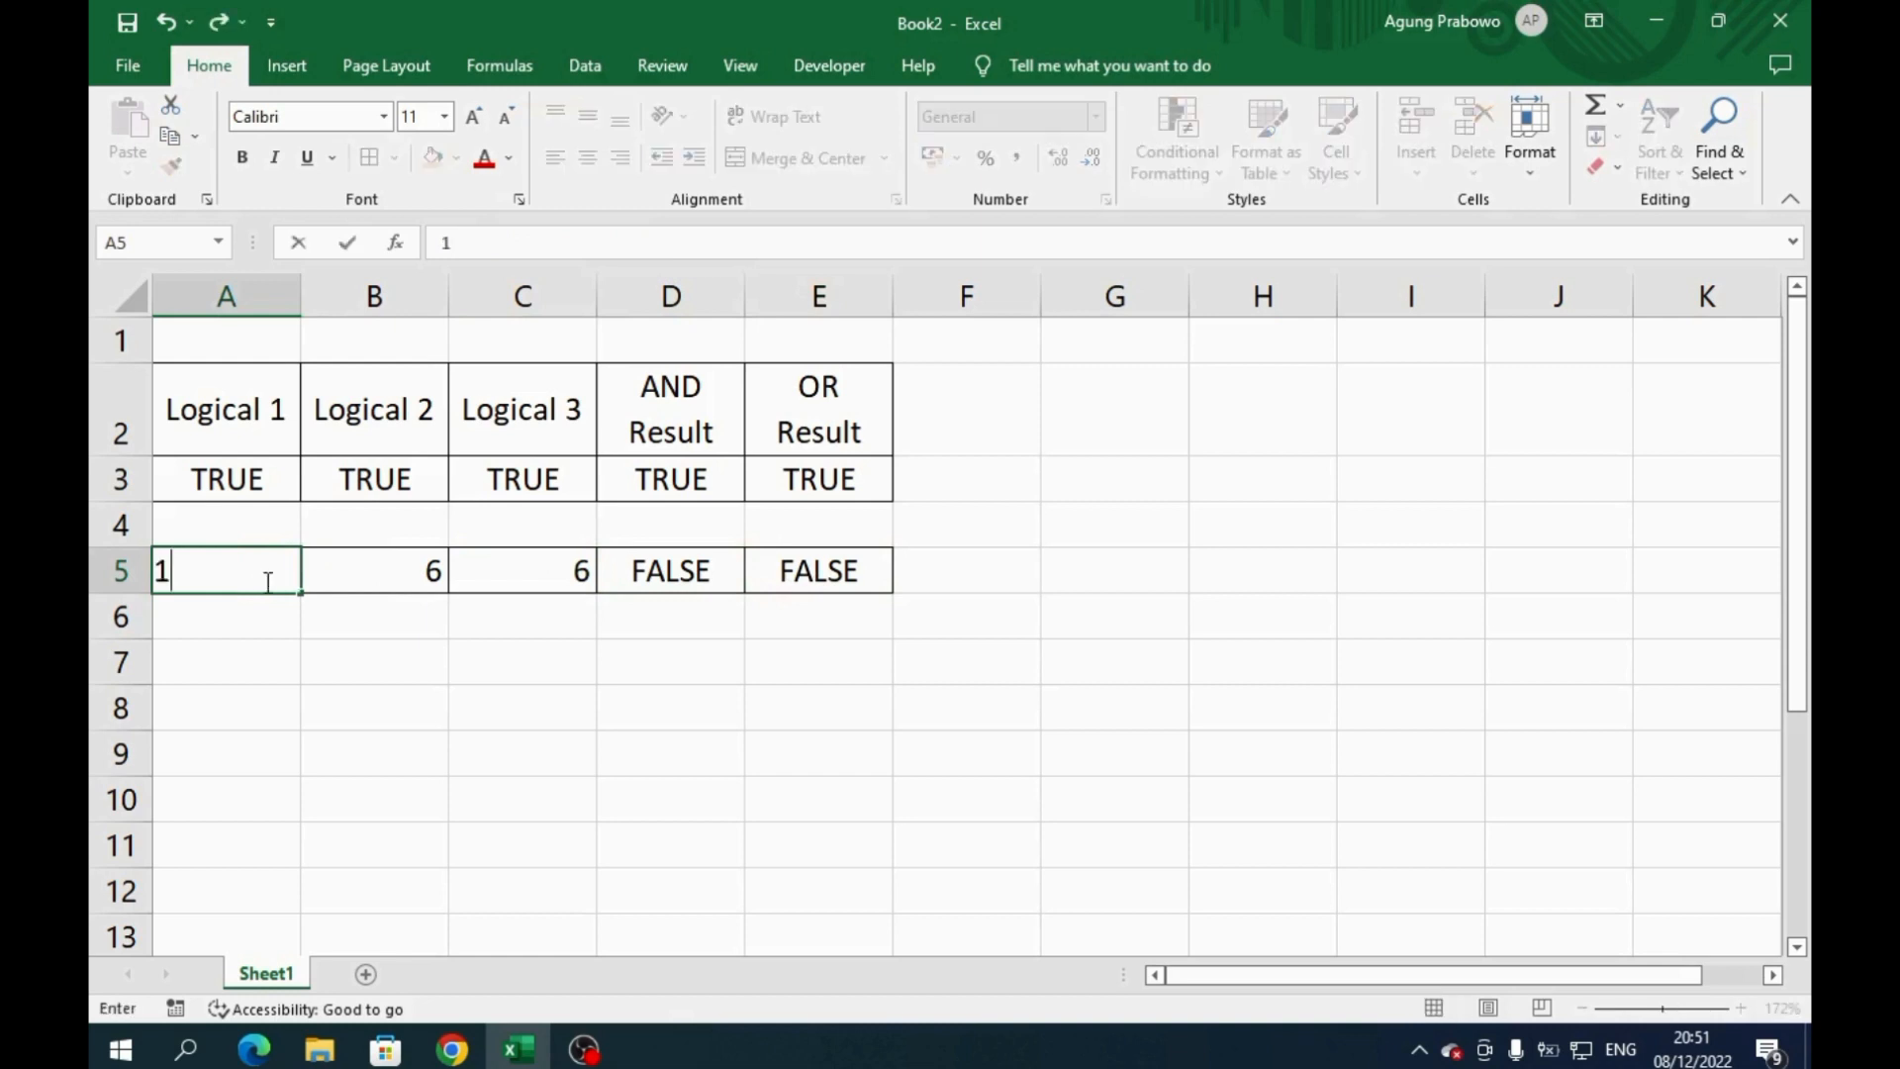
pyautogui.click(345, 582)
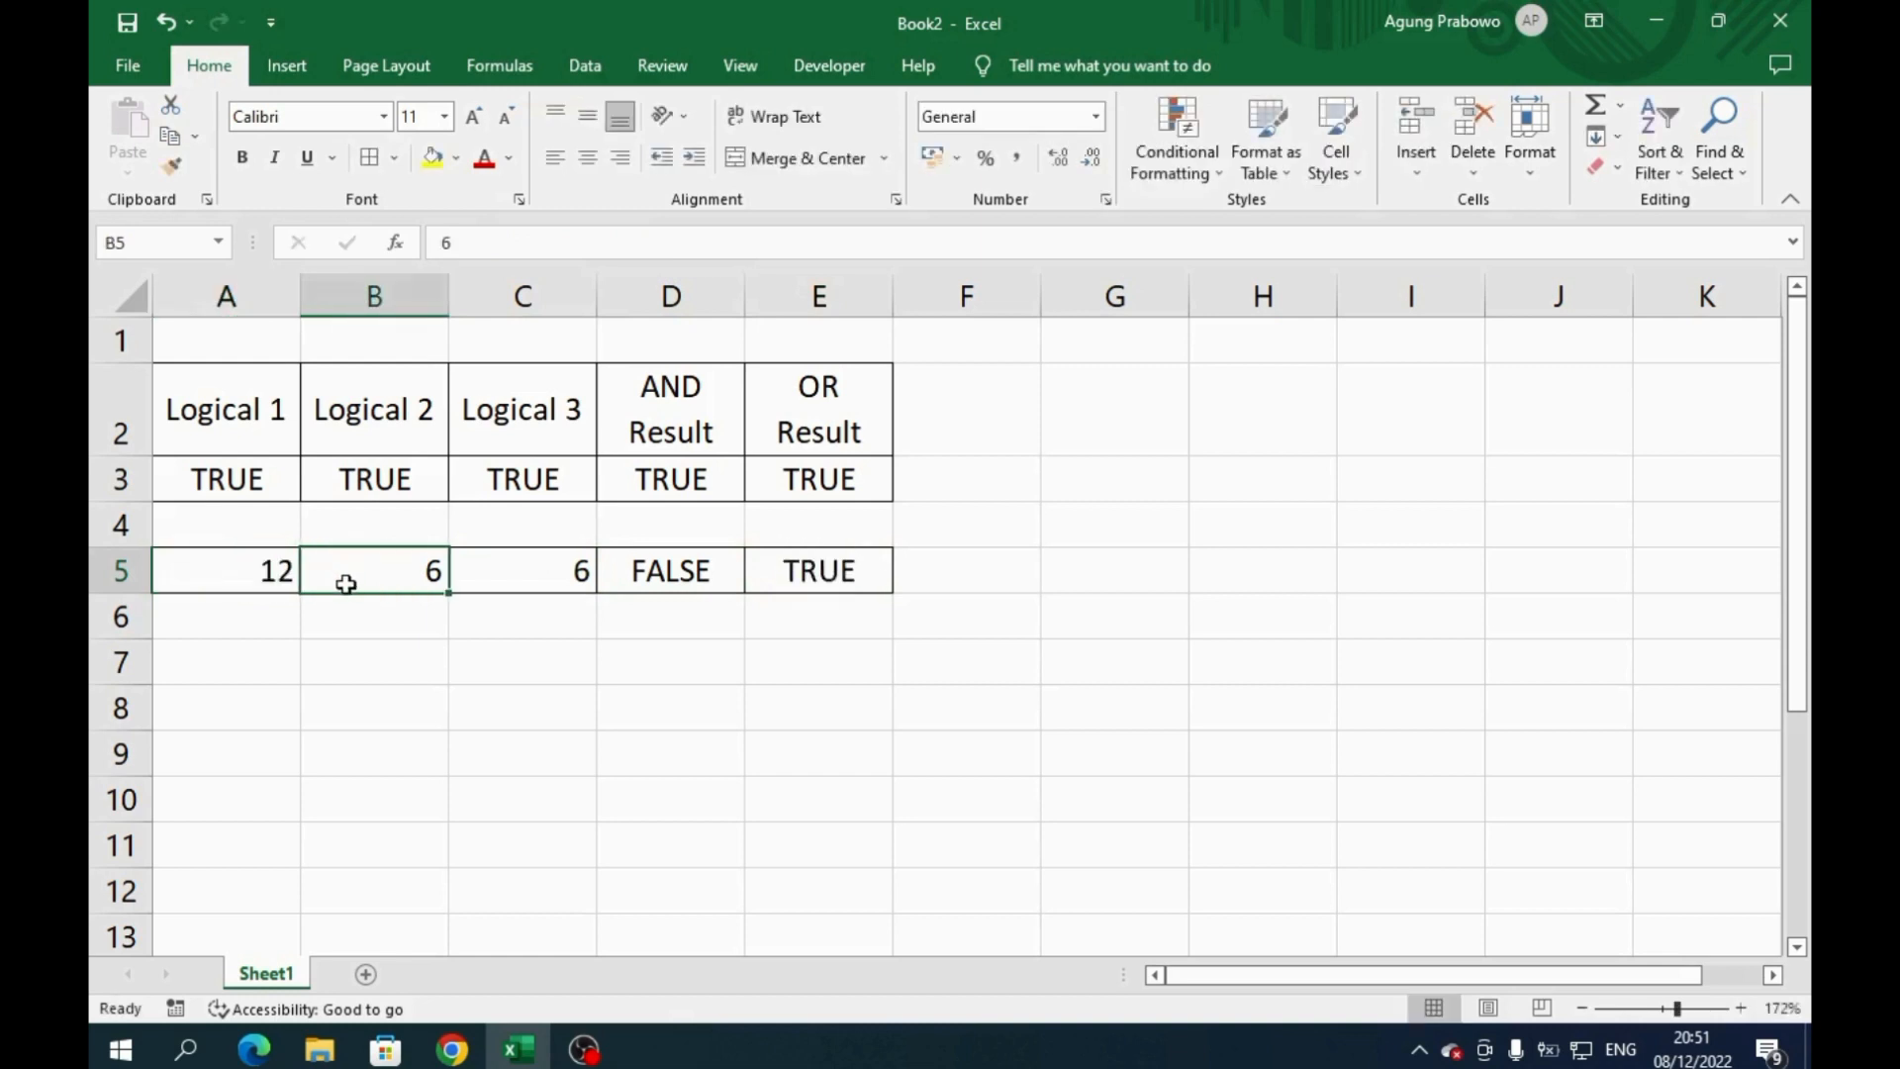
pyautogui.write('15')
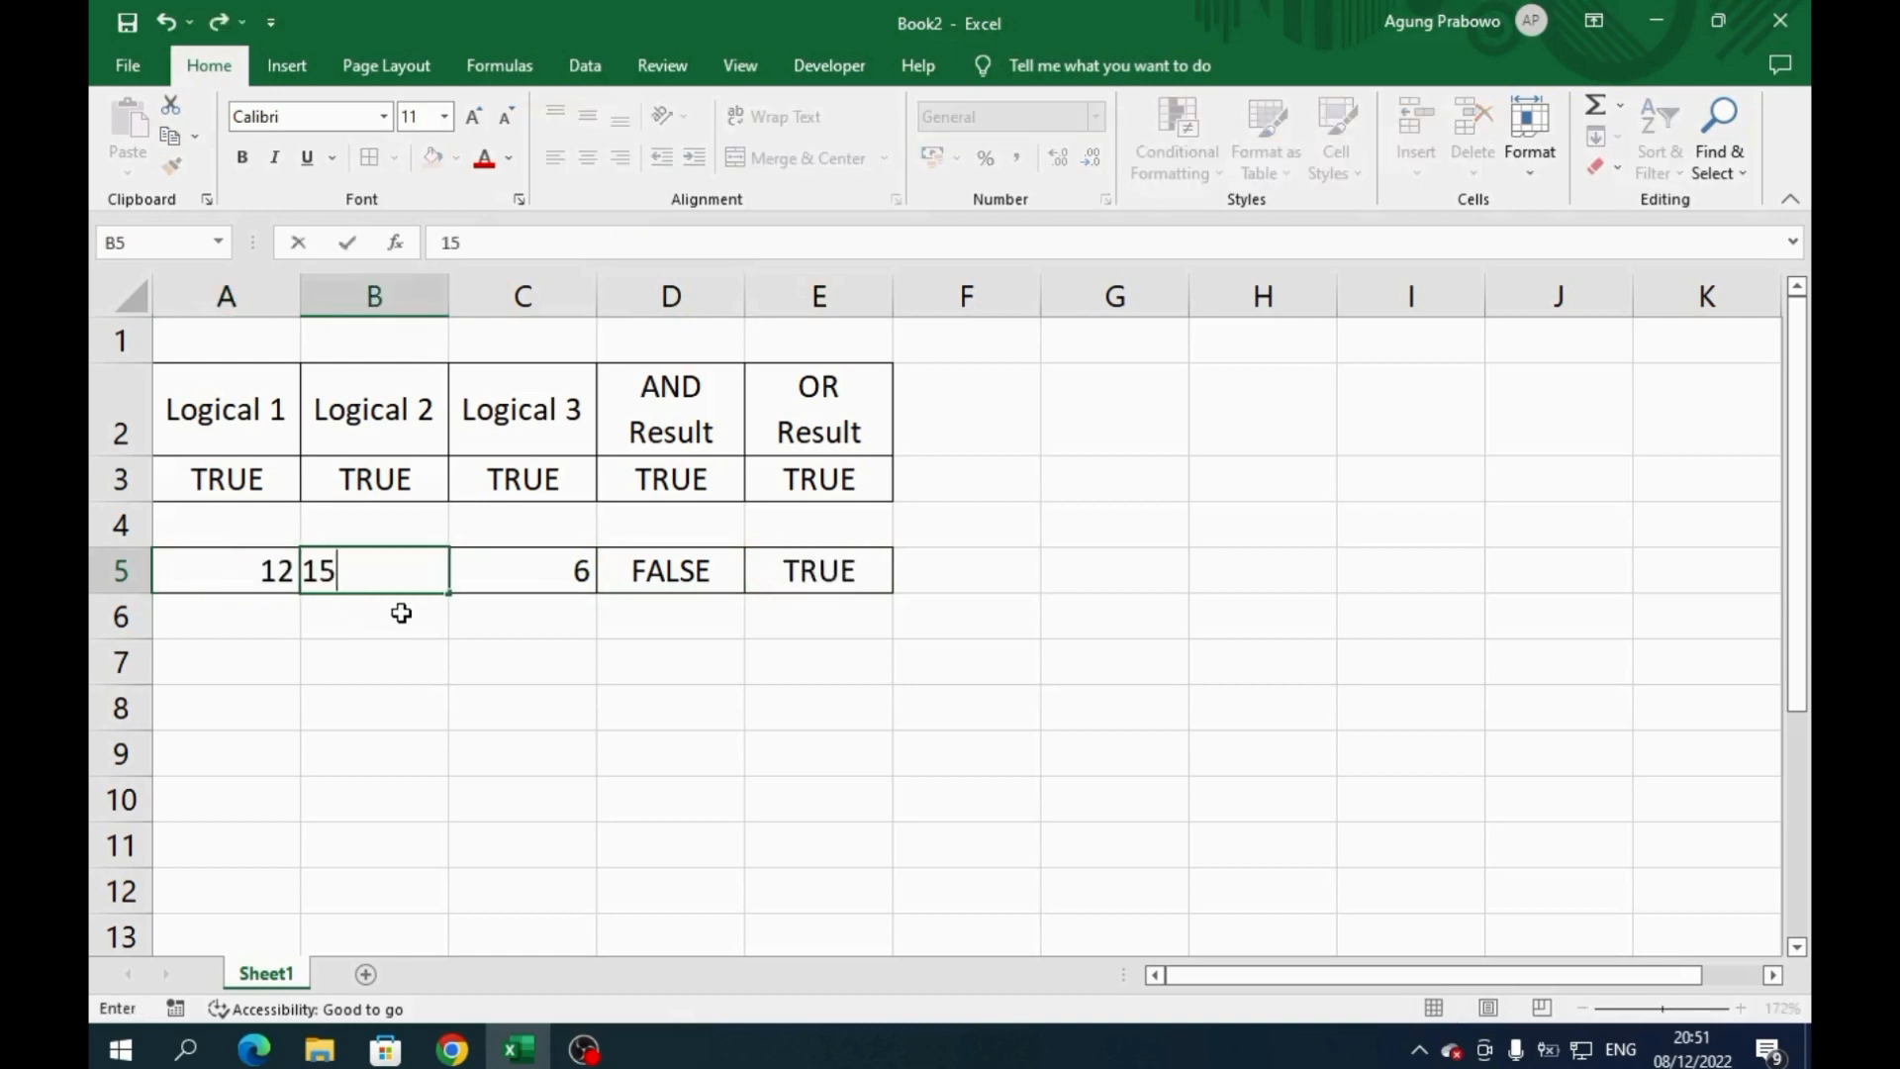
pyautogui.press('Tab')
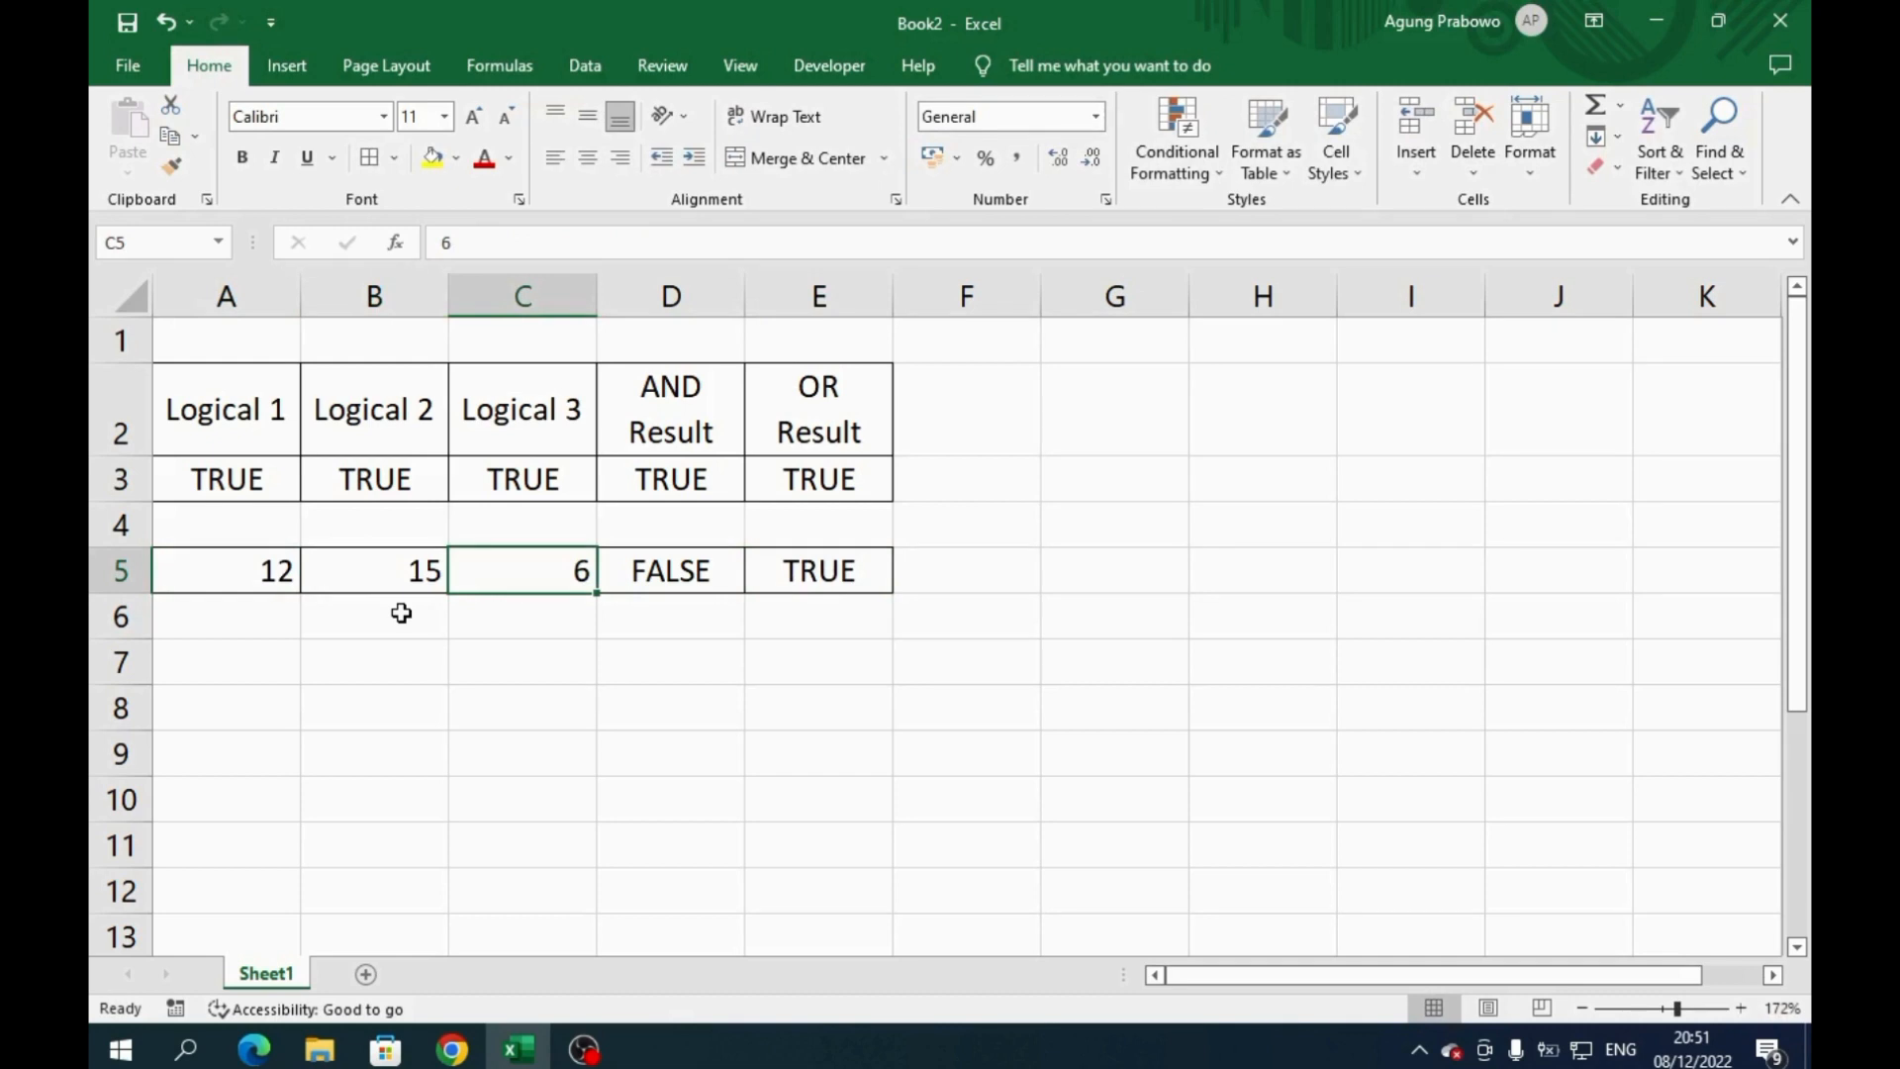
pyautogui.write('10')
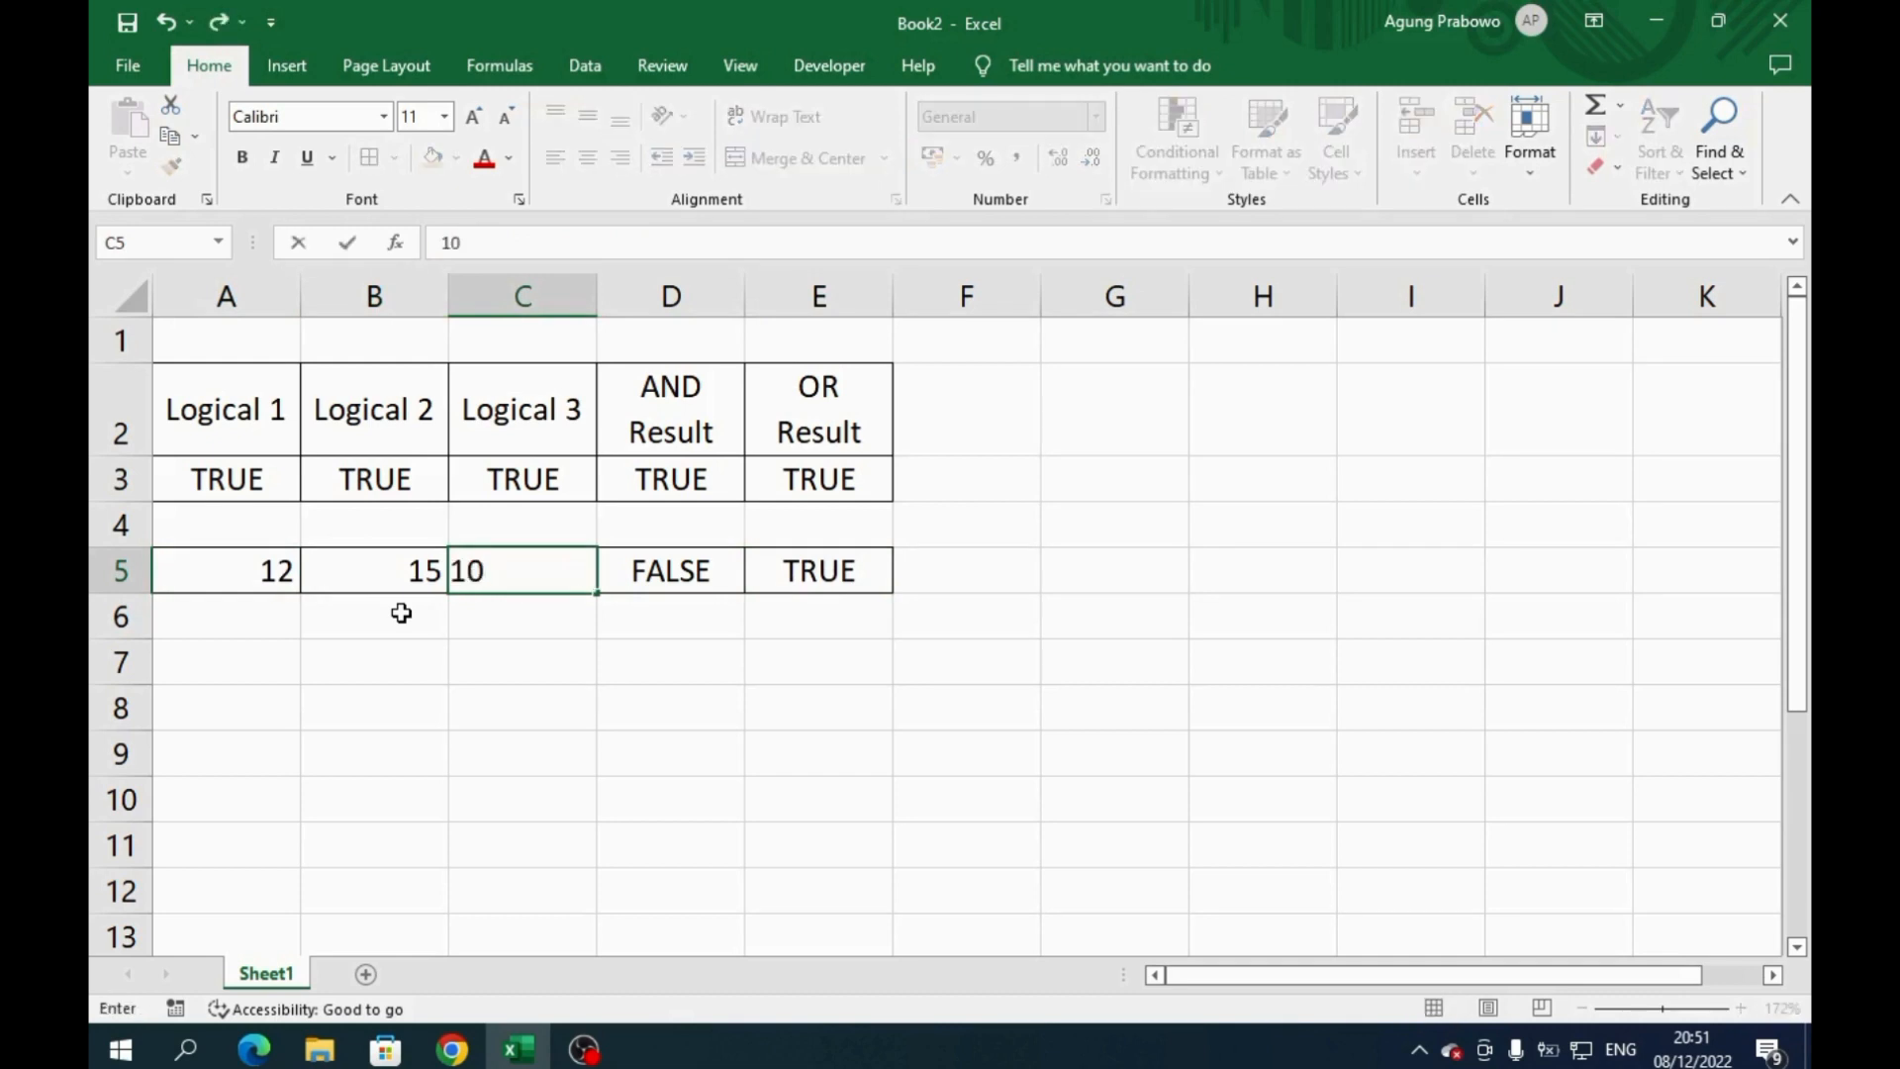
pyautogui.press('Tab')
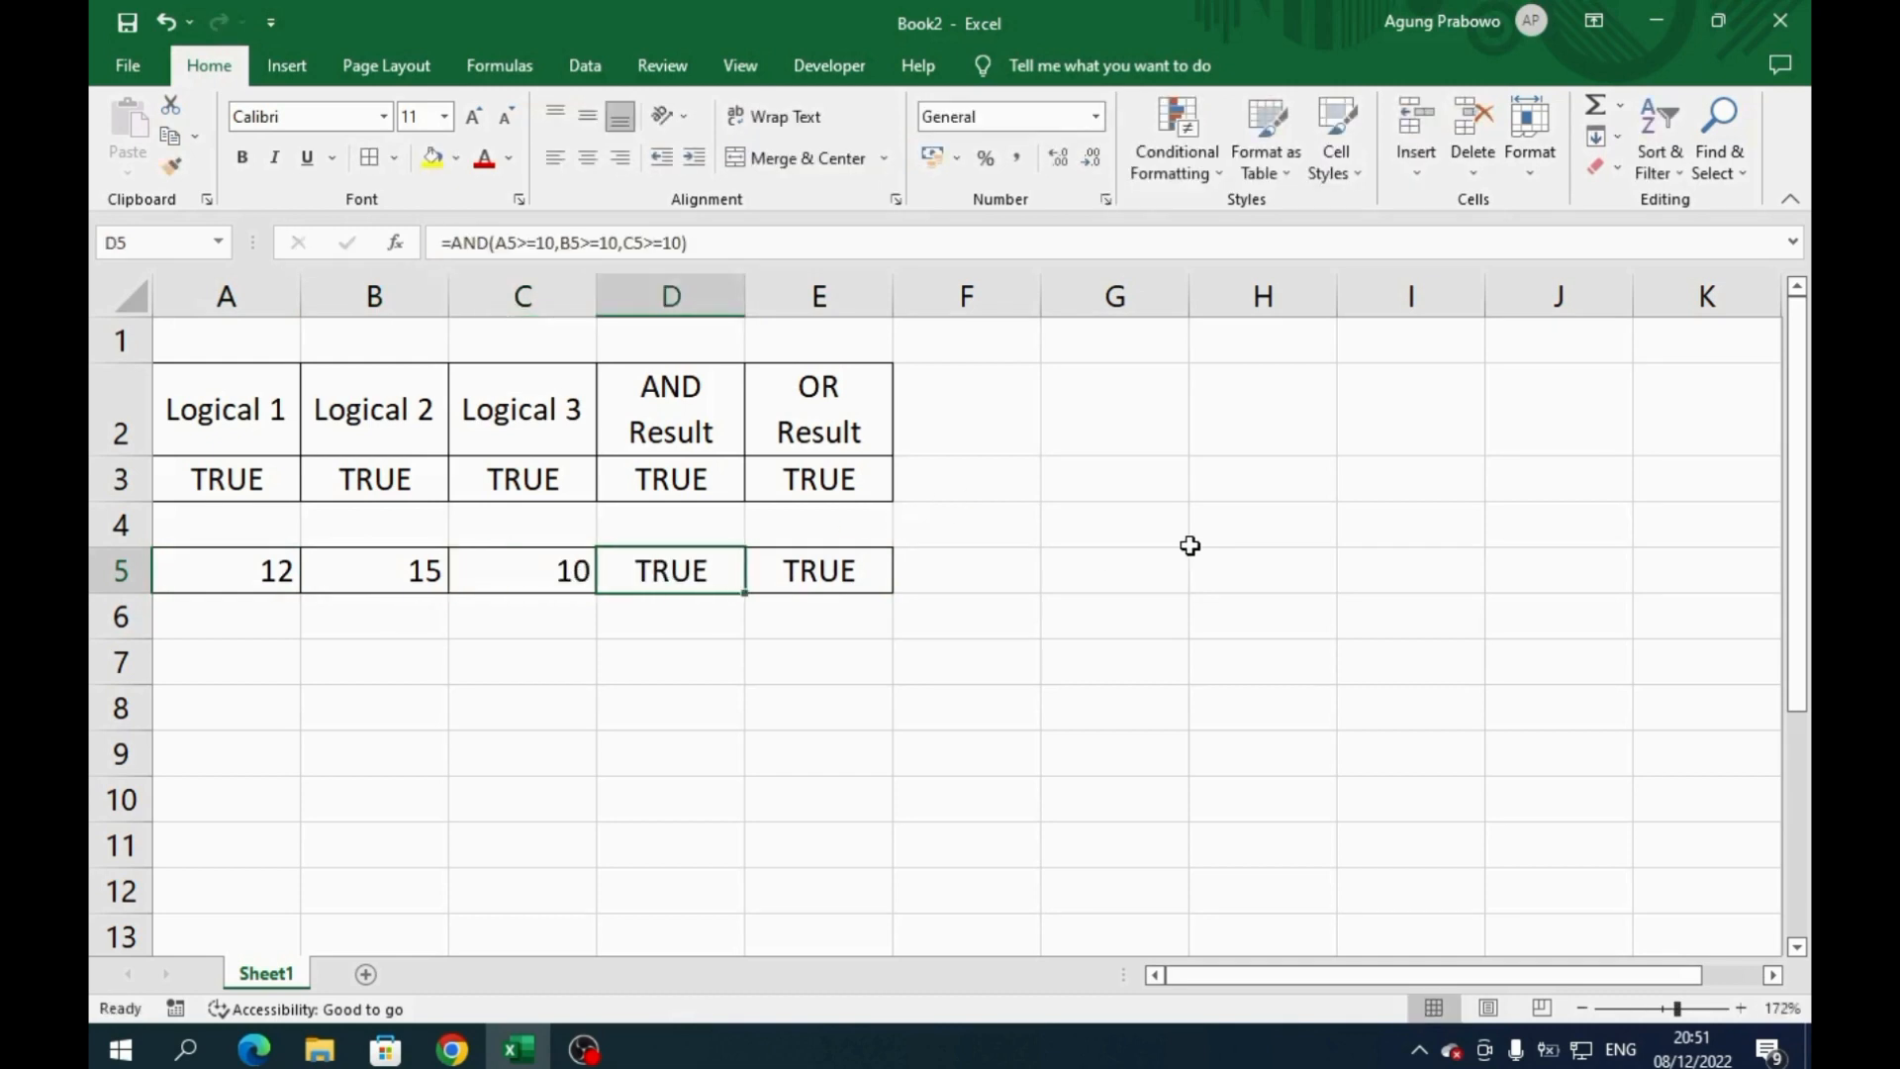